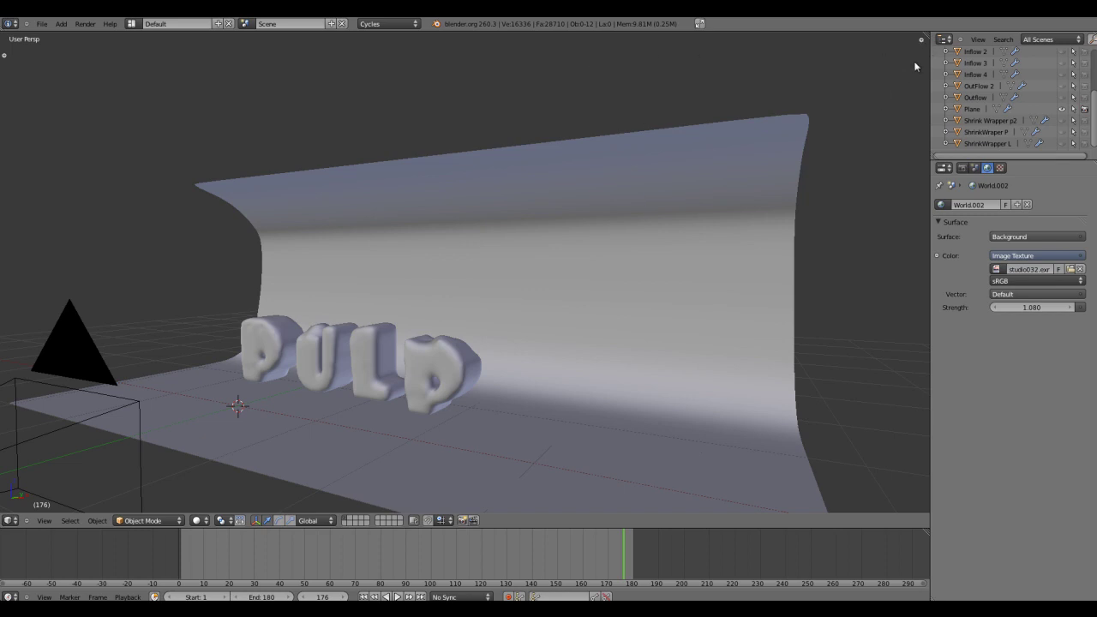
# Split the 3D view side by side and set the right pane's shading to Rendered.
pyautogui.moveTo(923, 38)
pyautogui.mouseDown()
pyautogui.moveTo(588, 81)
pyautogui.moveTo(598, 86)
pyautogui.mouseUp()
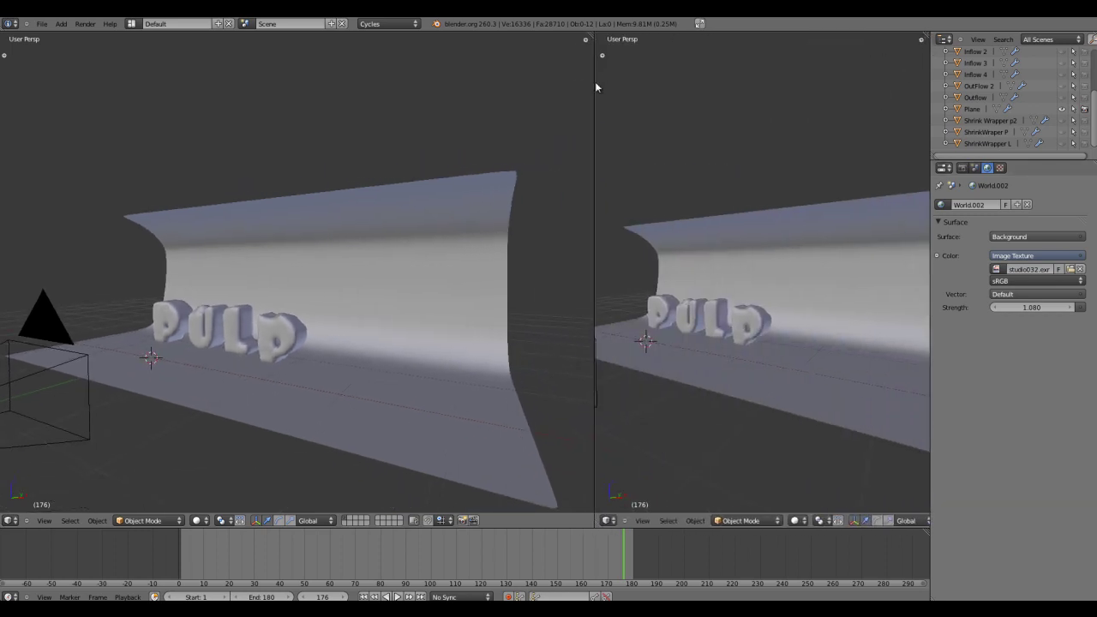
pyautogui.click(804, 520)
pyautogui.click(810, 446)
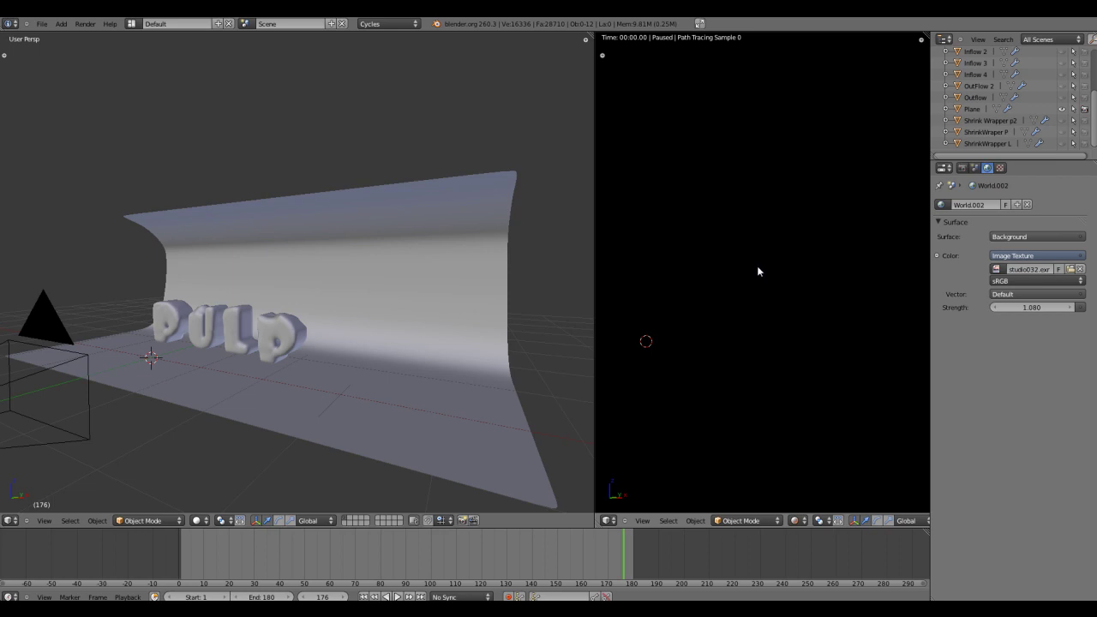
# Add a new plane mesh to the scene.
pyautogui.moveTo(509, 360); pyautogui.dragTo(465, 377, button='middle')
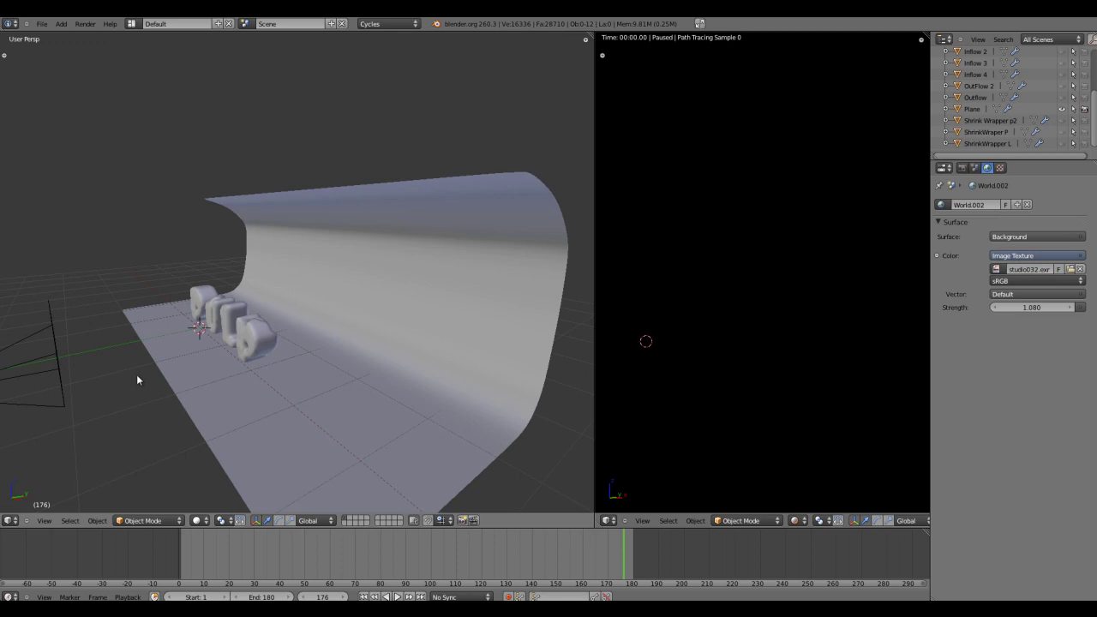
pyautogui.hotkey('shift', 'a')
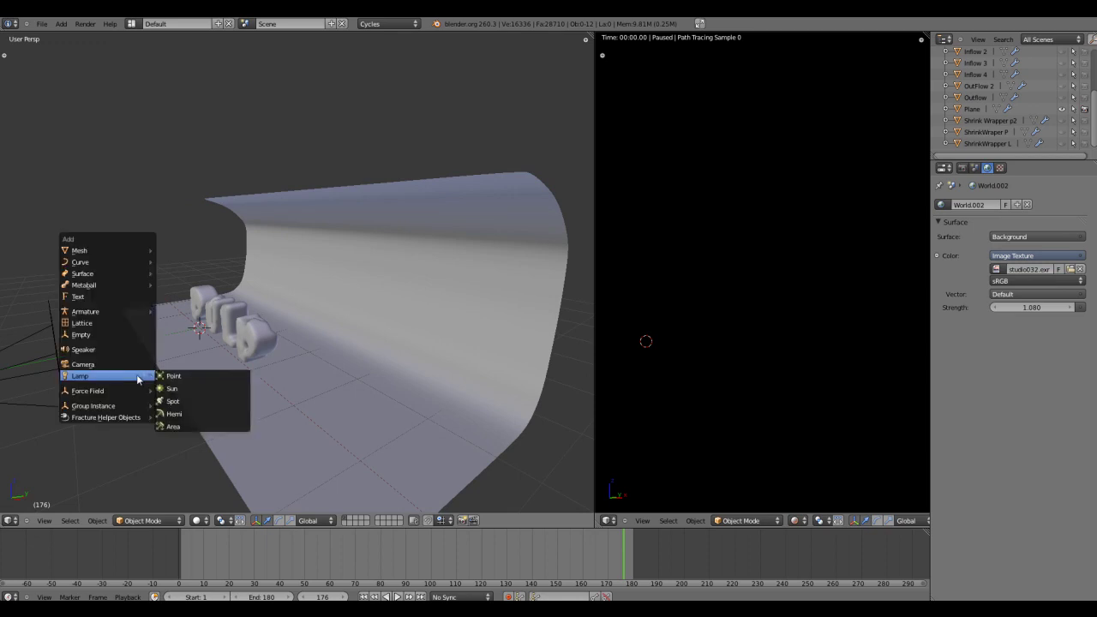
pyautogui.moveTo(97, 254)
pyautogui.click(174, 251)
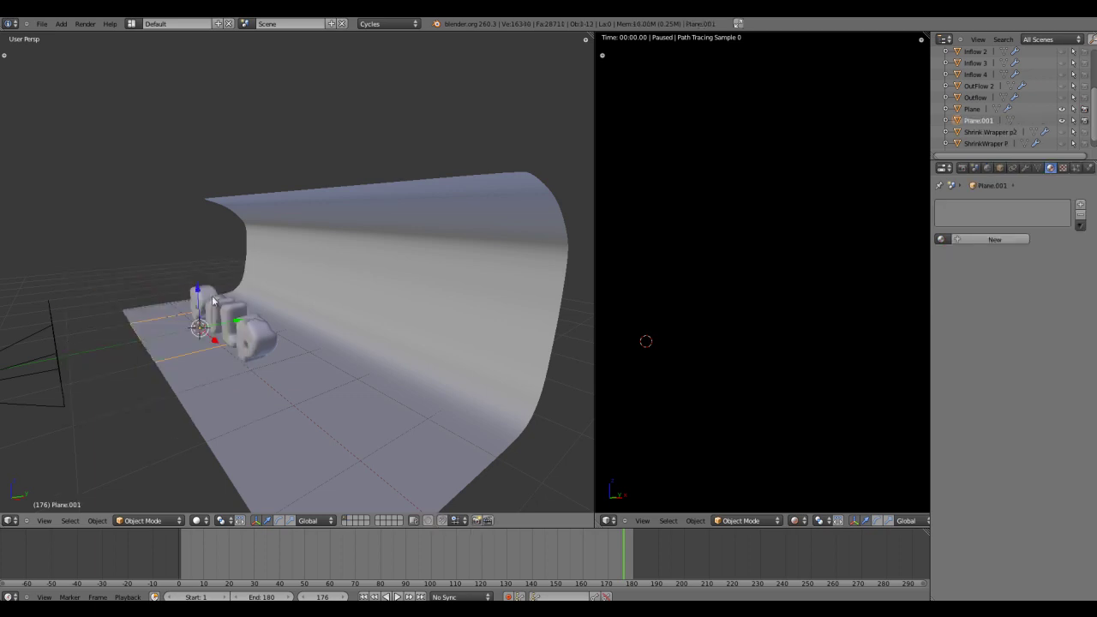
# Move the plane left along X, raise it along Z, and start rotating it.
pyautogui.press('g')
pyautogui.press('x')
pyautogui.click(163, 352)
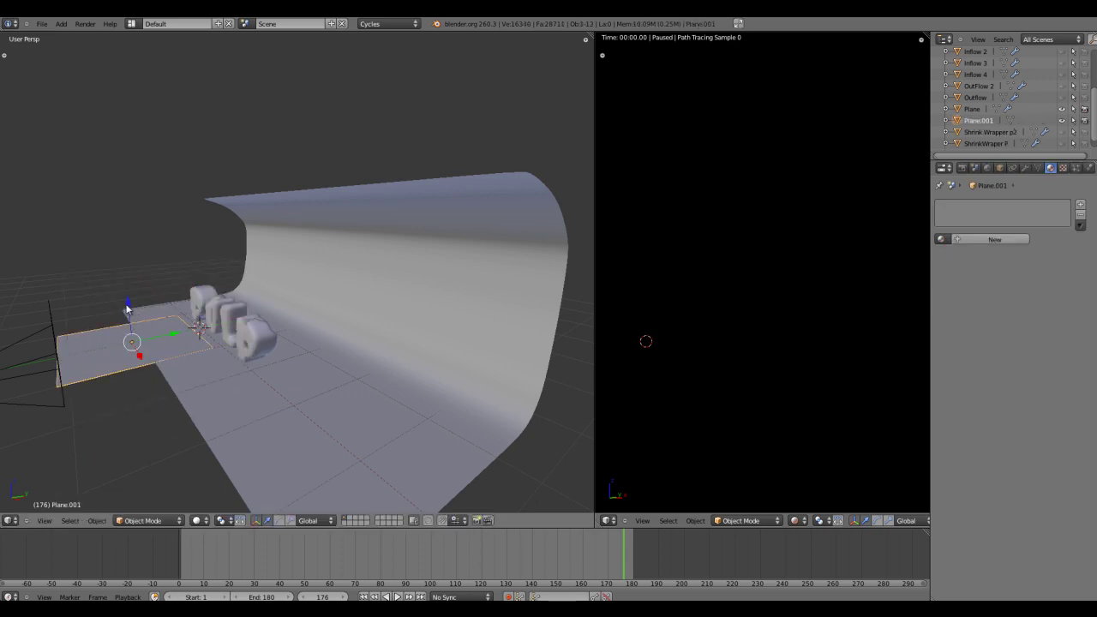
pyautogui.press('g')
pyautogui.press('z')
pyautogui.click(98, 227)
pyautogui.press('r')
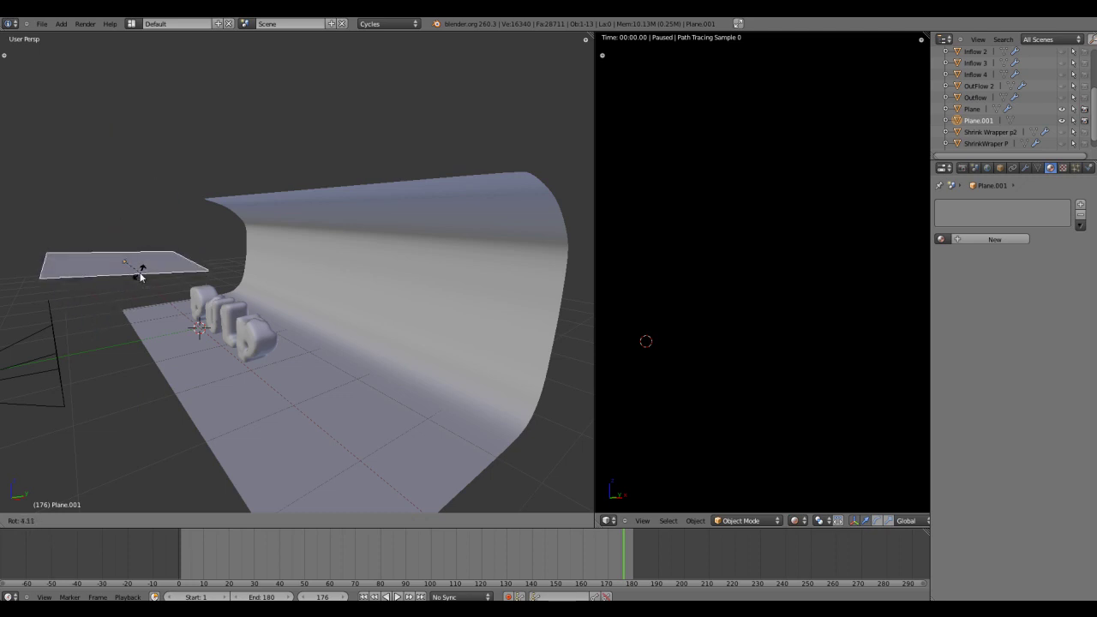
# Confirm the plane's tilt and give it a new Emission material.
pyautogui.click(140, 258)
pyautogui.moveTo(142, 313); pyautogui.dragTo(197, 360, button='middle')
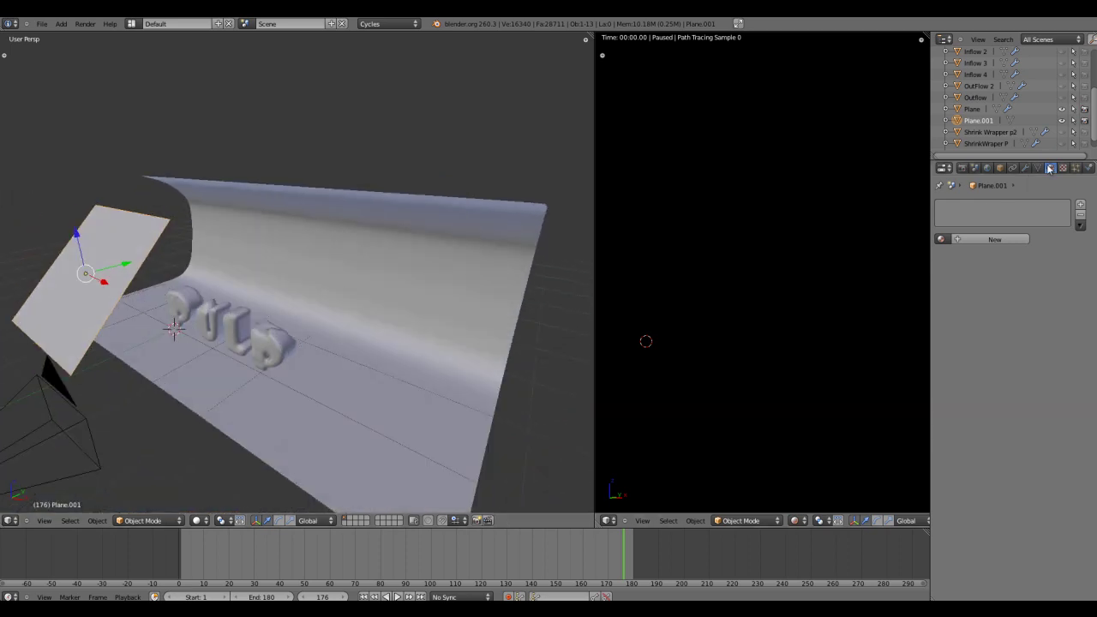
pyautogui.click(987, 239)
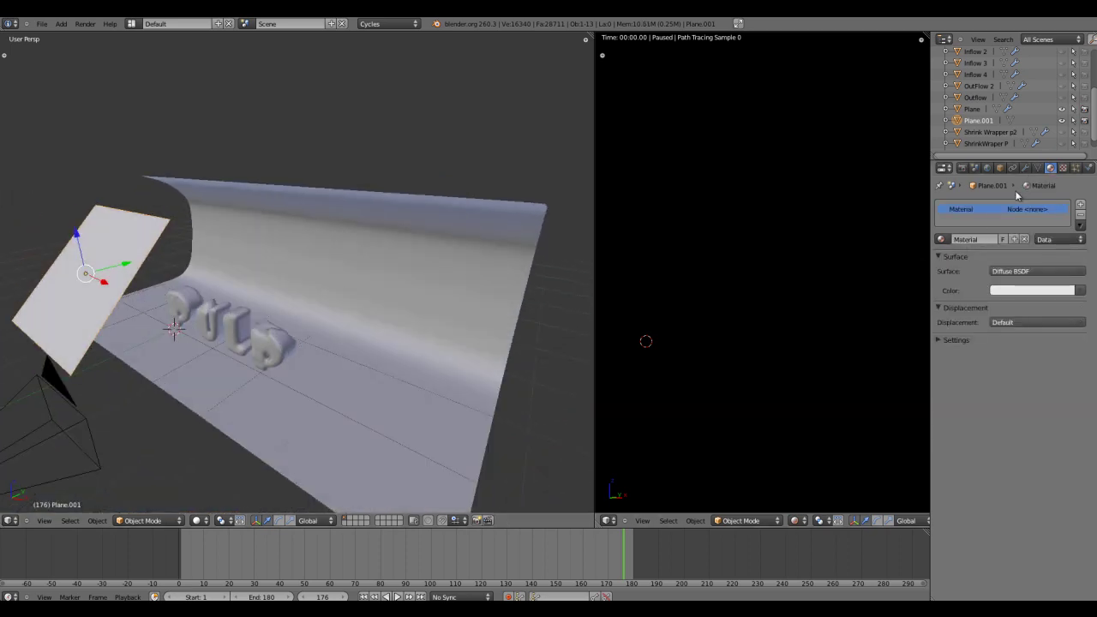
pyautogui.click(1039, 270)
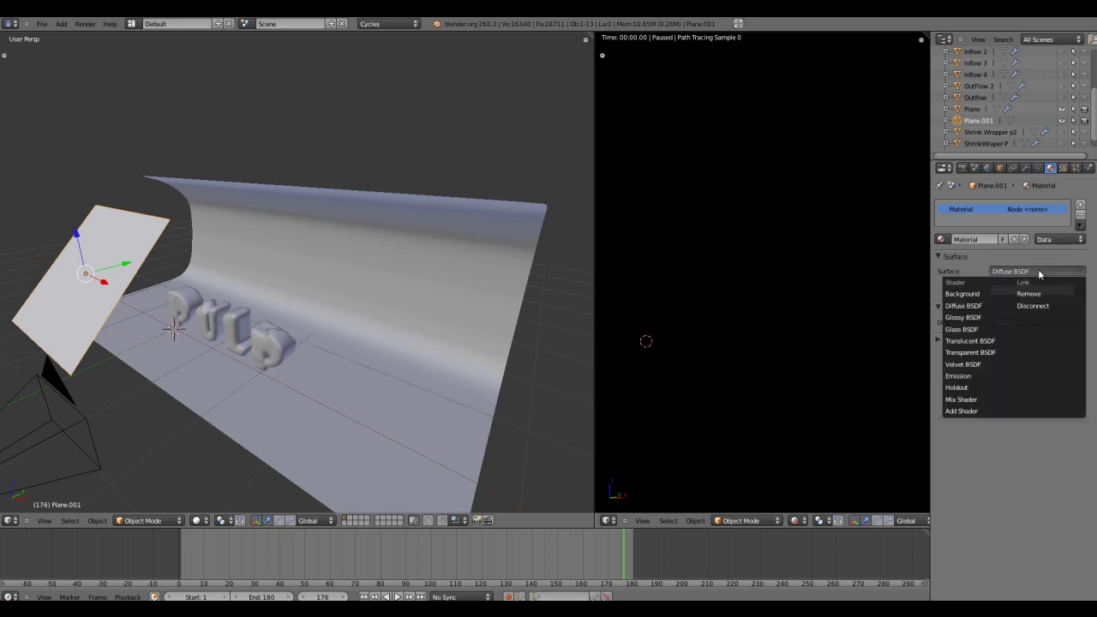
pyautogui.click(965, 377)
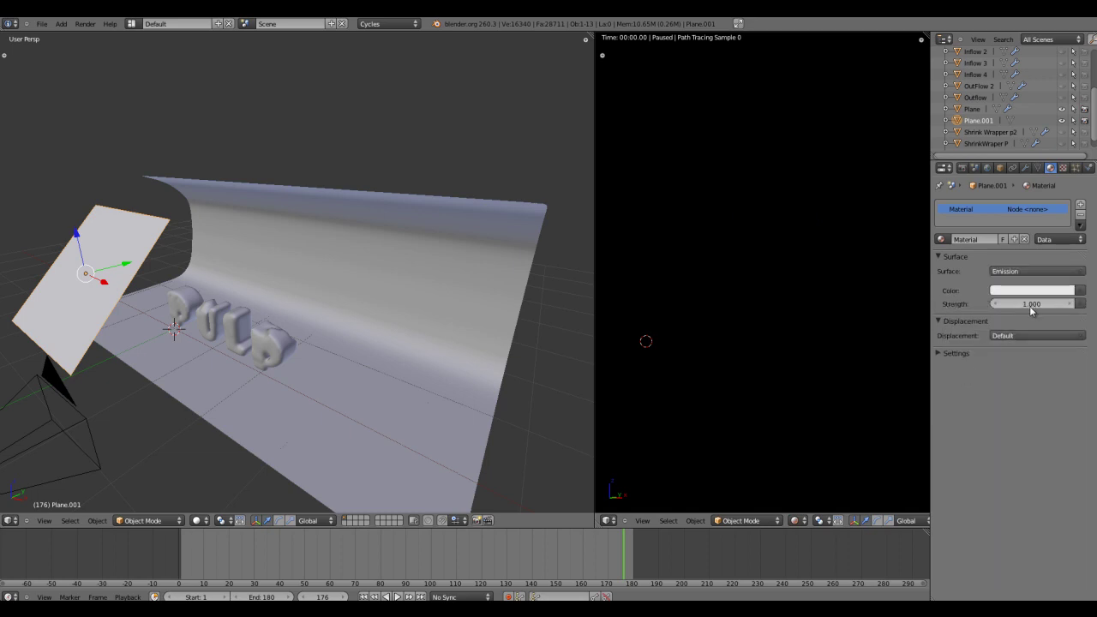
# Widen the rendered view and resume the live Cycles preview.
pyautogui.moveTo(595, 321); pyautogui.dragTo(530, 326)
pyautogui.scroll(-5, 686, 521)
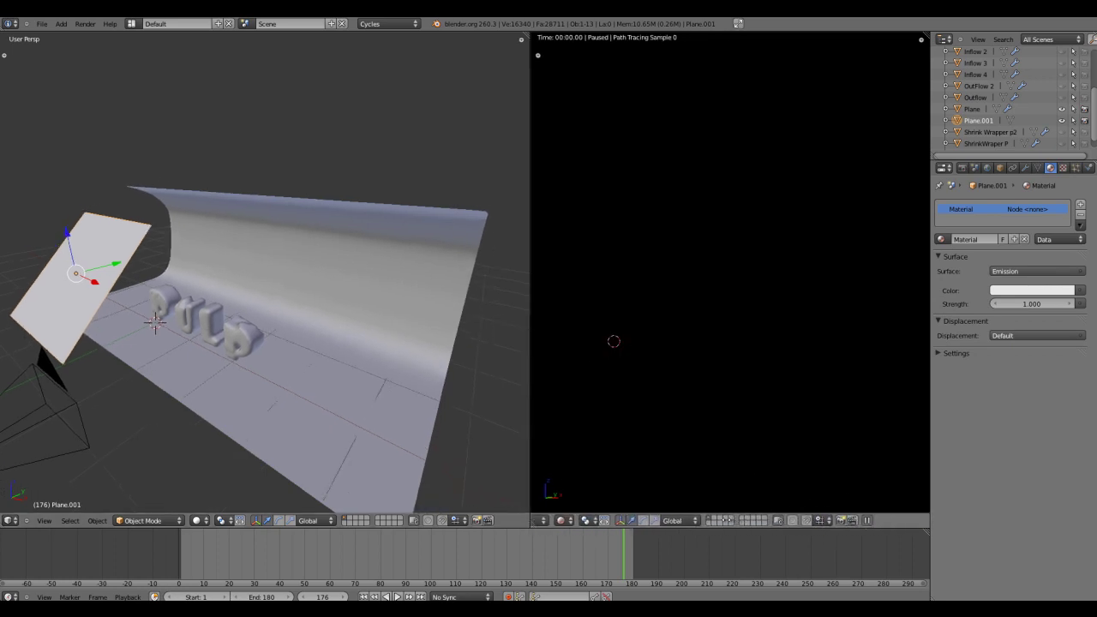
pyautogui.click(868, 521)
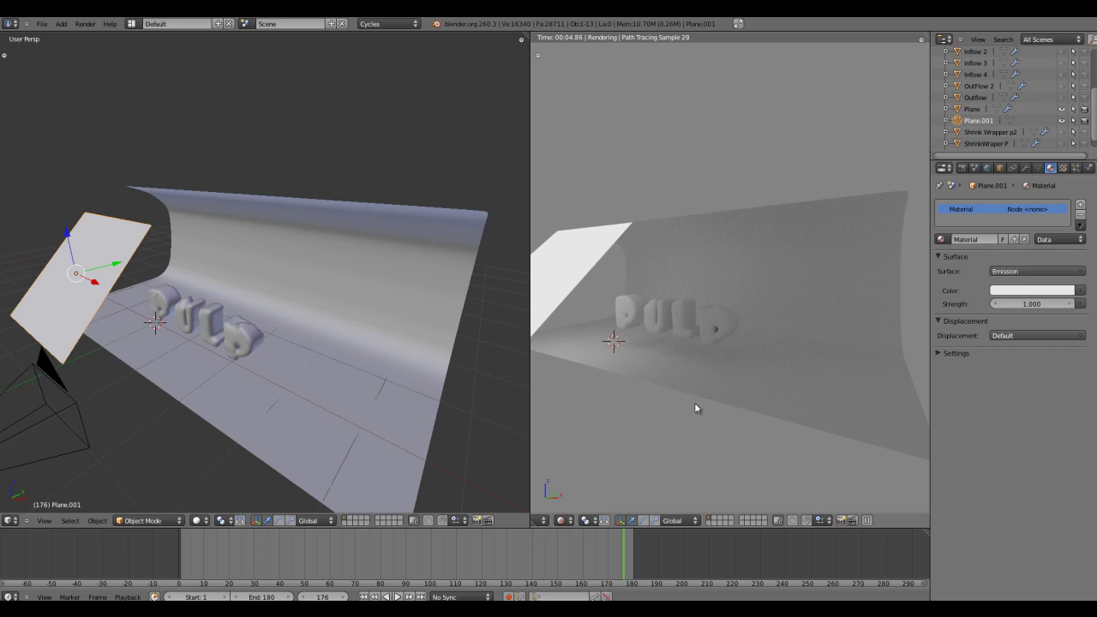
pyautogui.scroll(3, 694, 402)
pyautogui.scroll(-2, 694, 402)
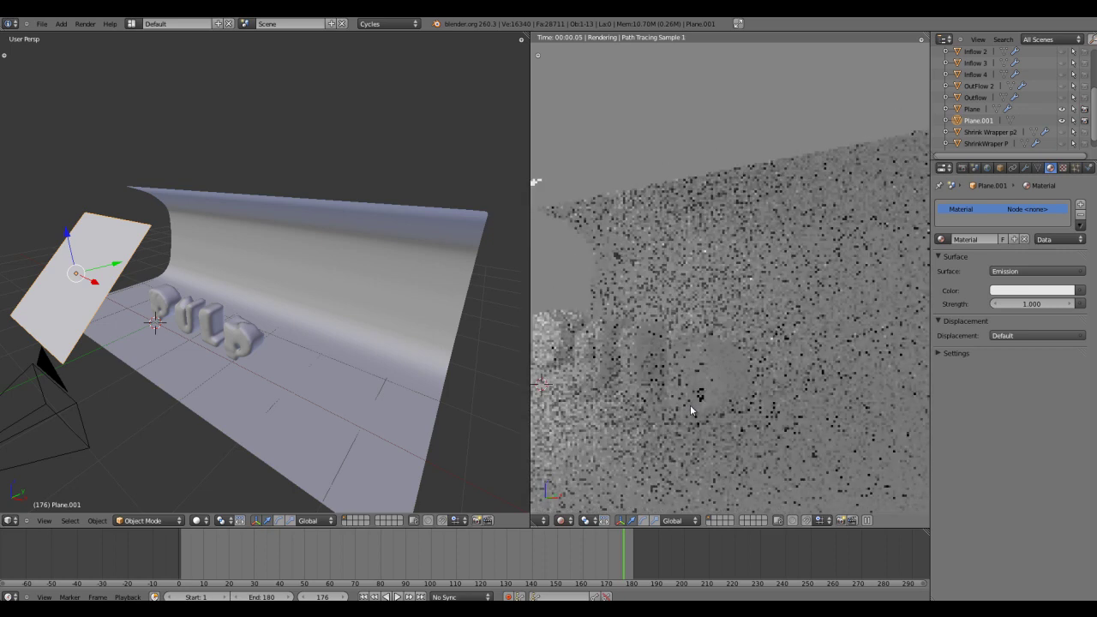
pyautogui.scroll(2, 681, 429)
pyautogui.scroll(1, 575, 271)
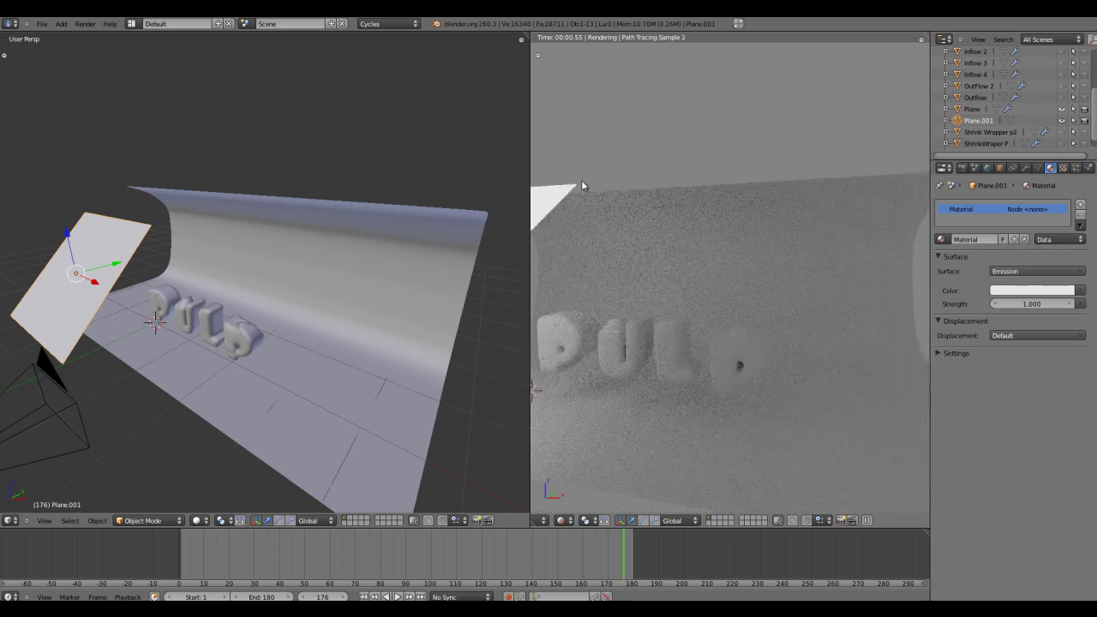
pyautogui.scroll(-2, 648, 325)
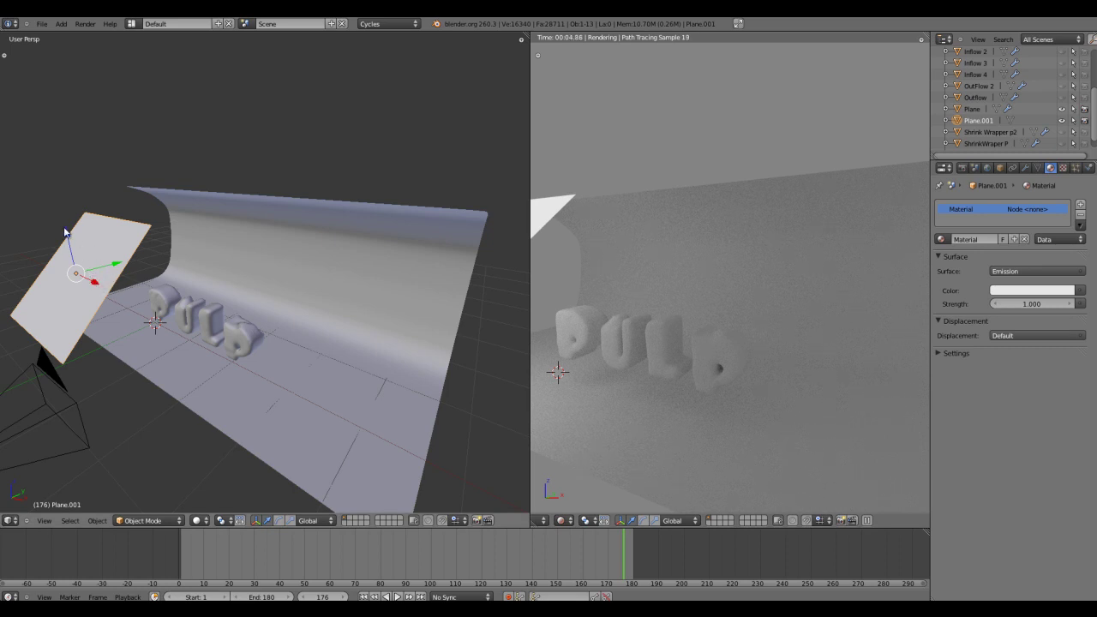
# Raise the emission plane higher above the letters.
pyautogui.press('g')
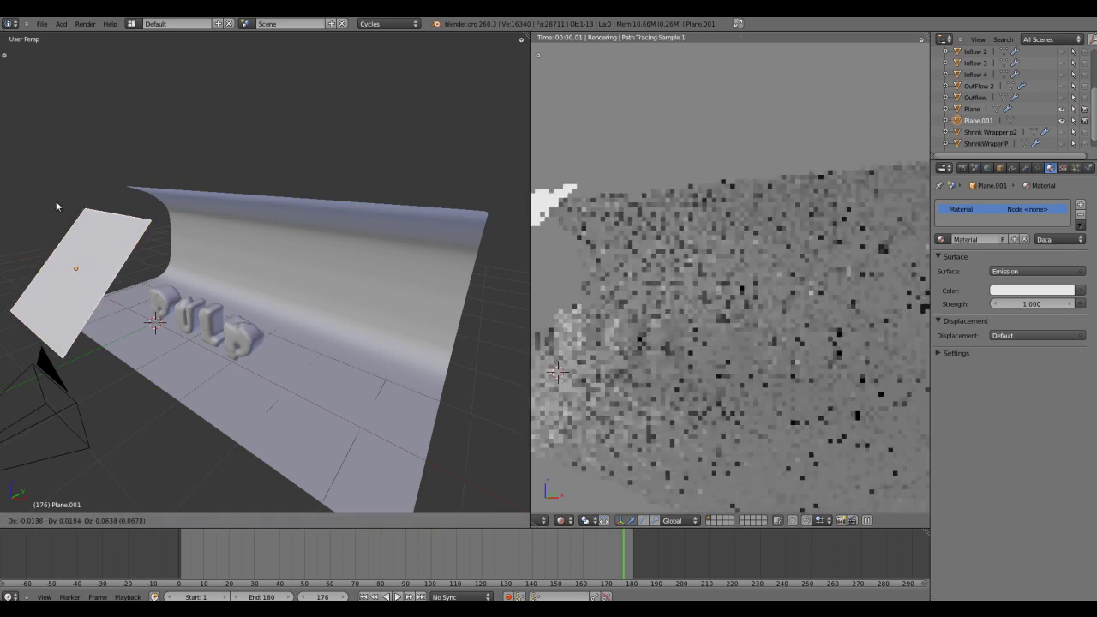
pyautogui.click(84, 129)
pyautogui.moveTo(296, 361); pyautogui.dragTo(315, 336, button='middle')
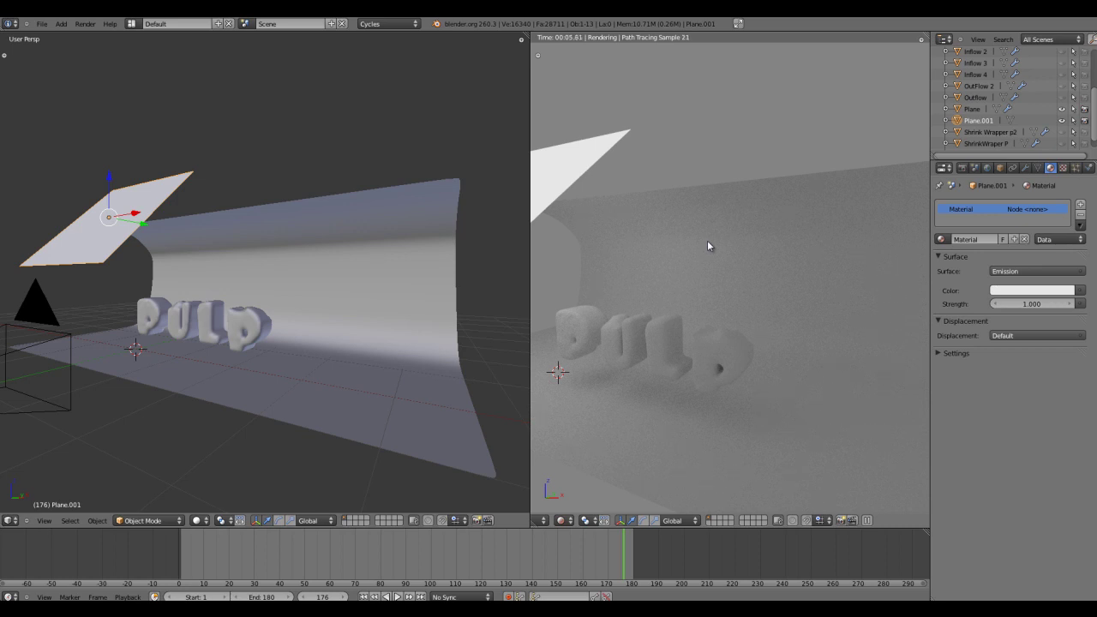
# Select the curved backdrop and give it a new Glossy BSDF material with roughness 0.064.
pyautogui.rightClick(357, 290)
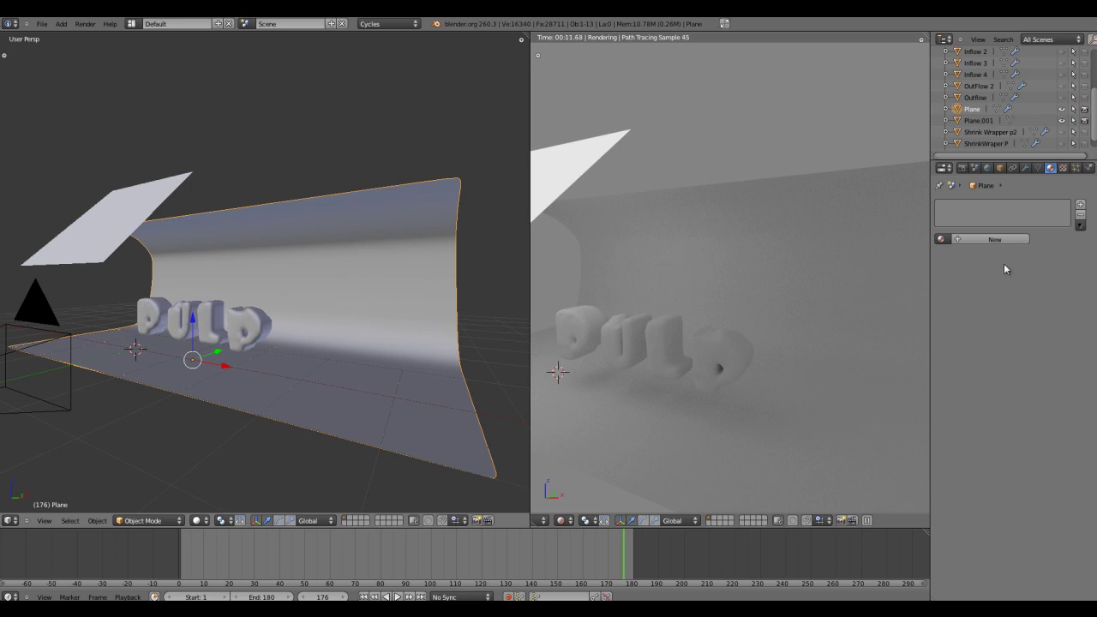
pyautogui.click(975, 241)
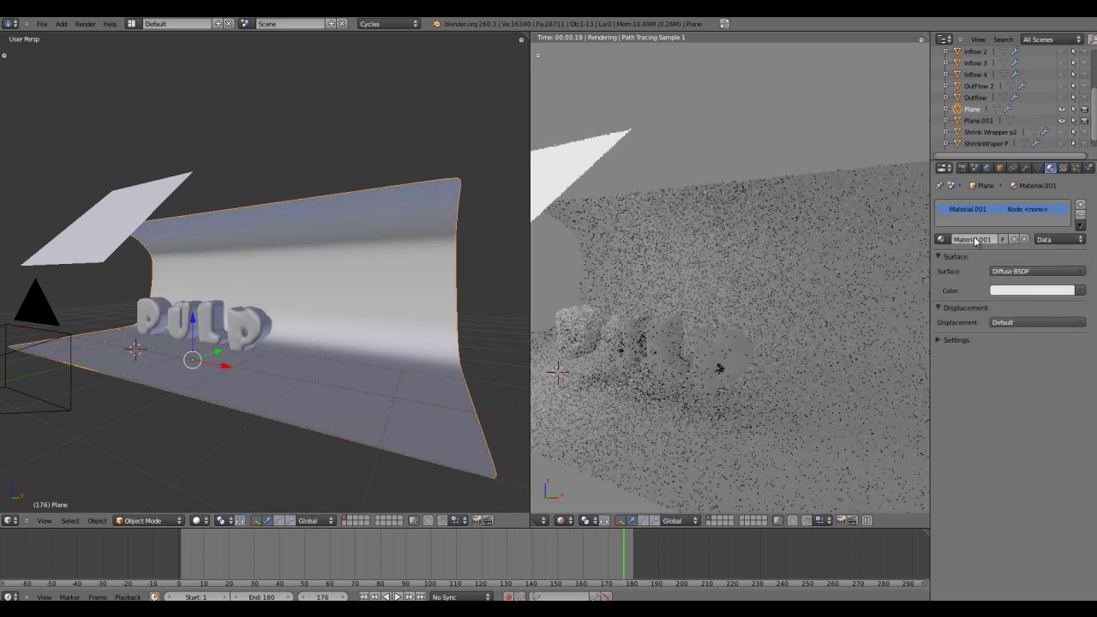
pyautogui.click(1042, 272)
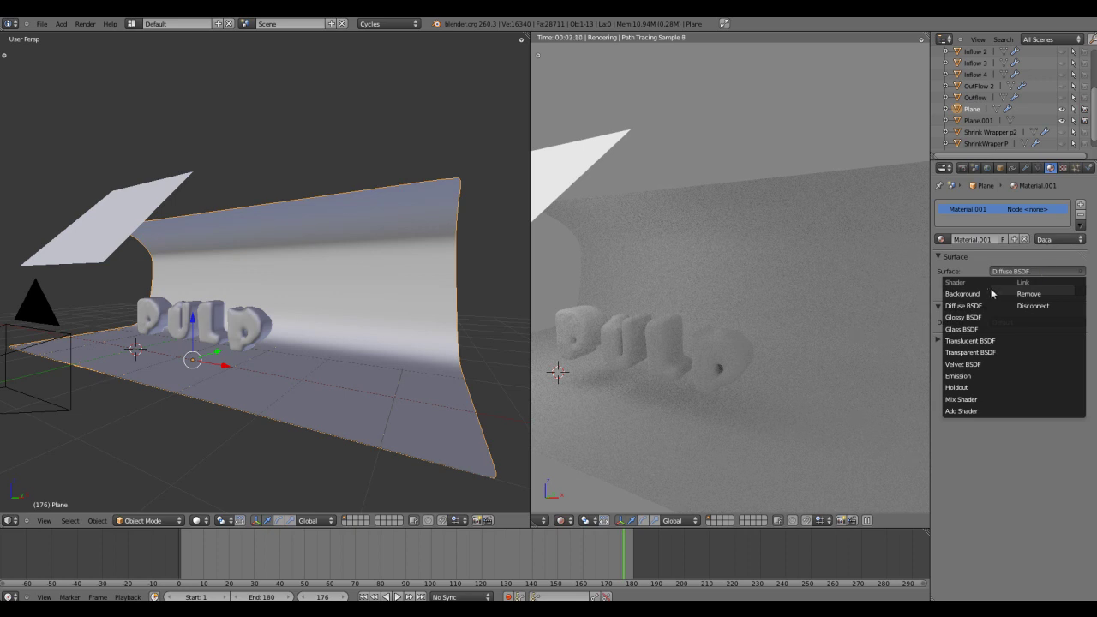
pyautogui.click(959, 318)
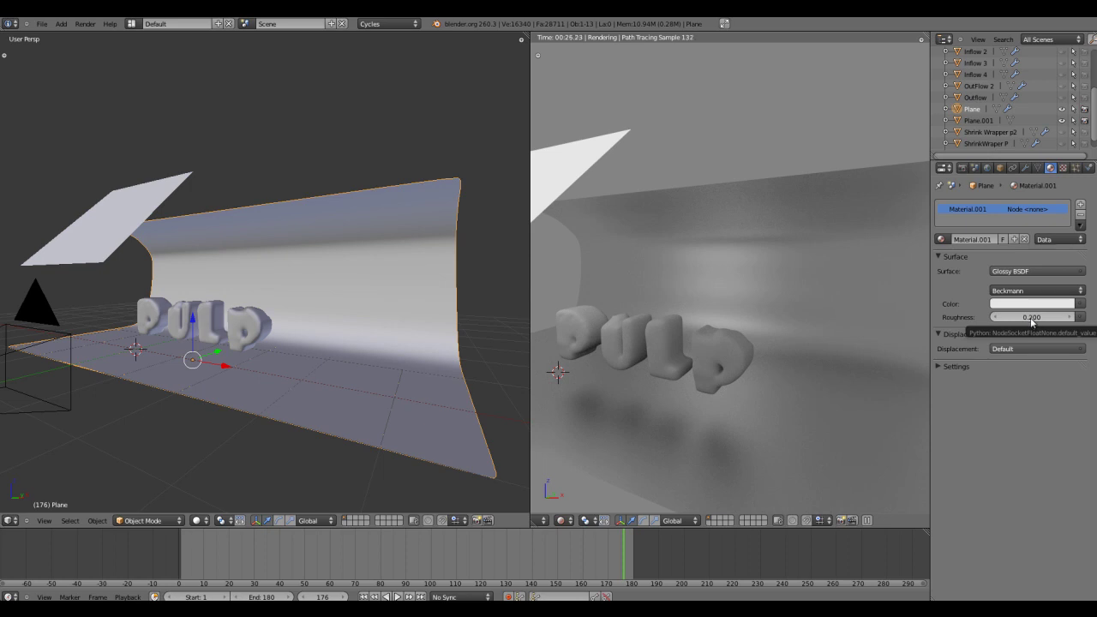
pyautogui.moveTo(1032, 323); pyautogui.dragTo(1001, 336)
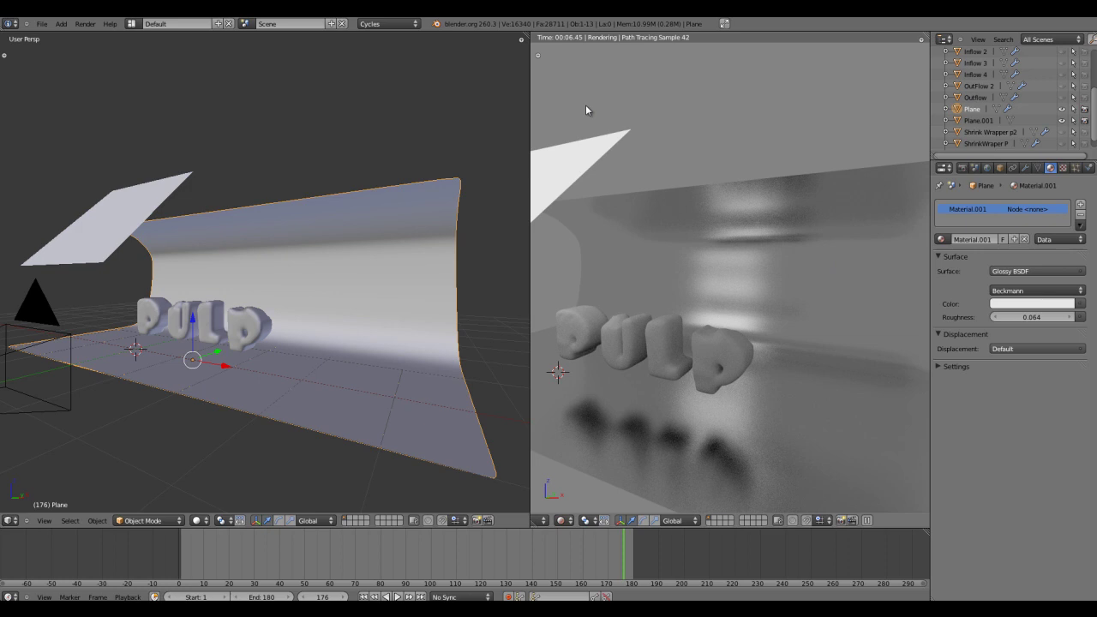
pyautogui.moveTo(529, 241); pyautogui.dragTo(552, 253)
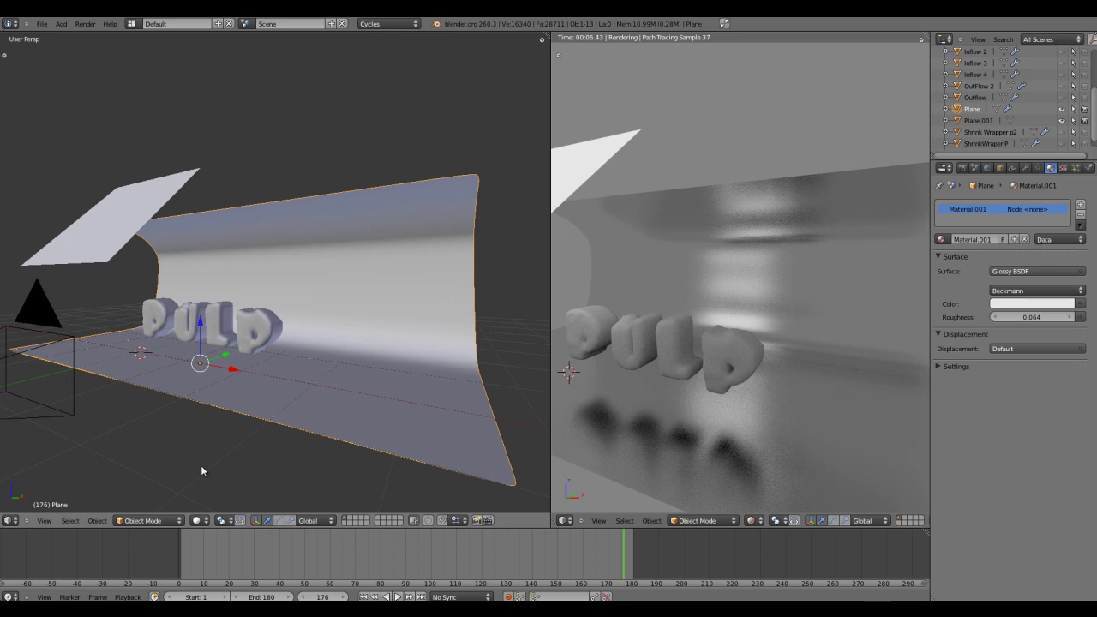
# Turn the left area into a Node Editor, arrange the backdrop's nodes, and pause the preview.
pyautogui.click(9, 520)
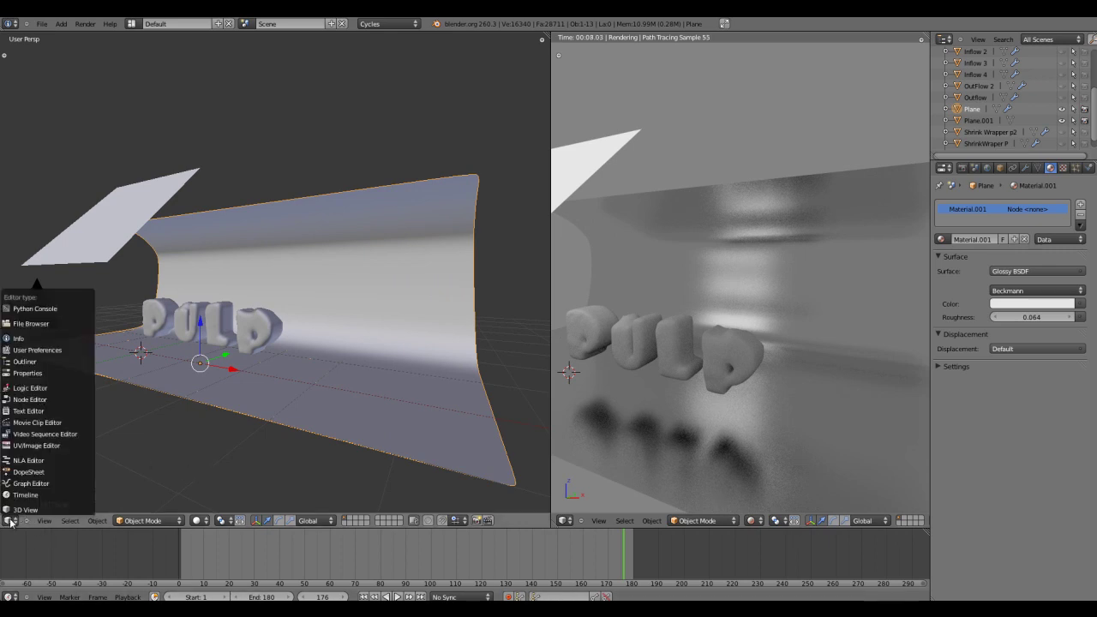
pyautogui.click(33, 400)
pyautogui.press('Home')
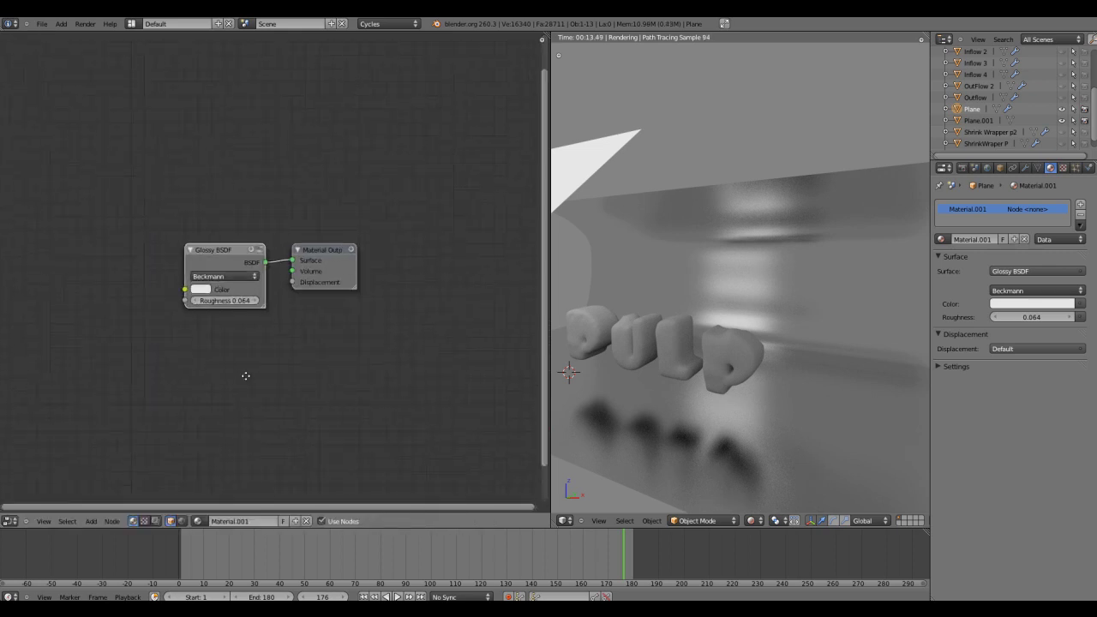
pyautogui.moveTo(176, 236); pyautogui.dragTo(163, 192)
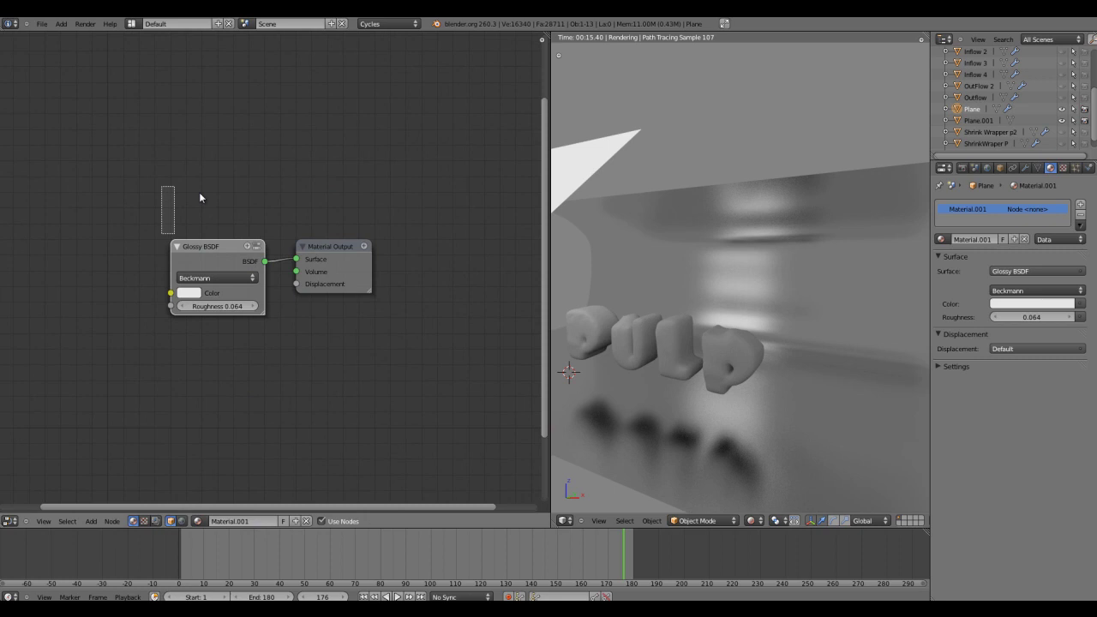
pyautogui.moveTo(352, 264); pyautogui.dragTo(451, 319)
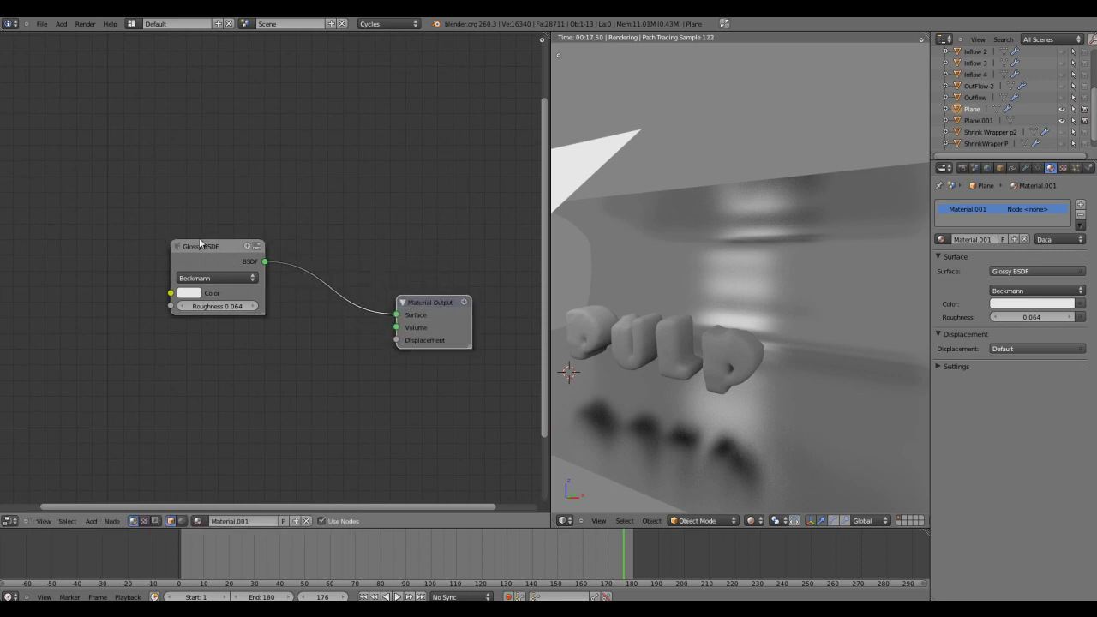
pyautogui.moveTo(161, 209); pyautogui.dragTo(212, 255)
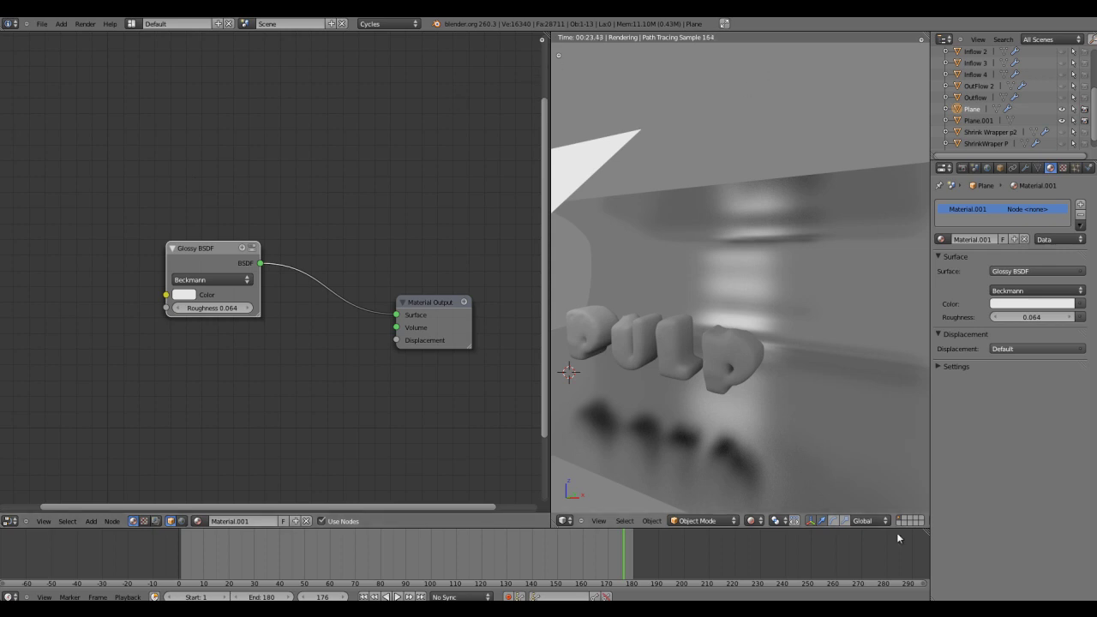
pyautogui.scroll(-5, 871, 524)
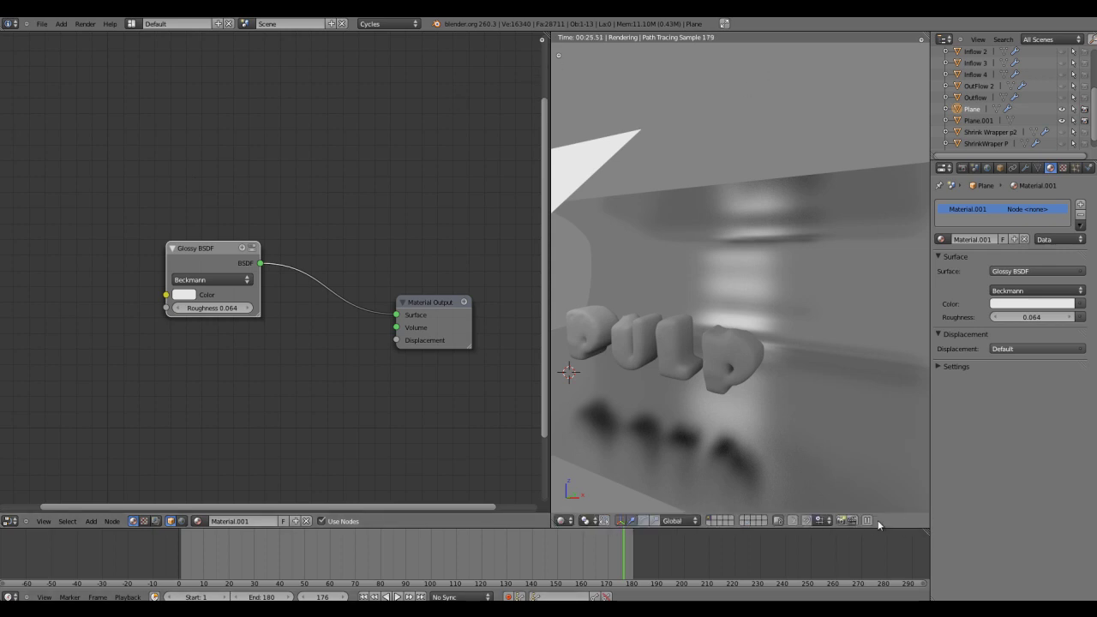
pyautogui.click(867, 521)
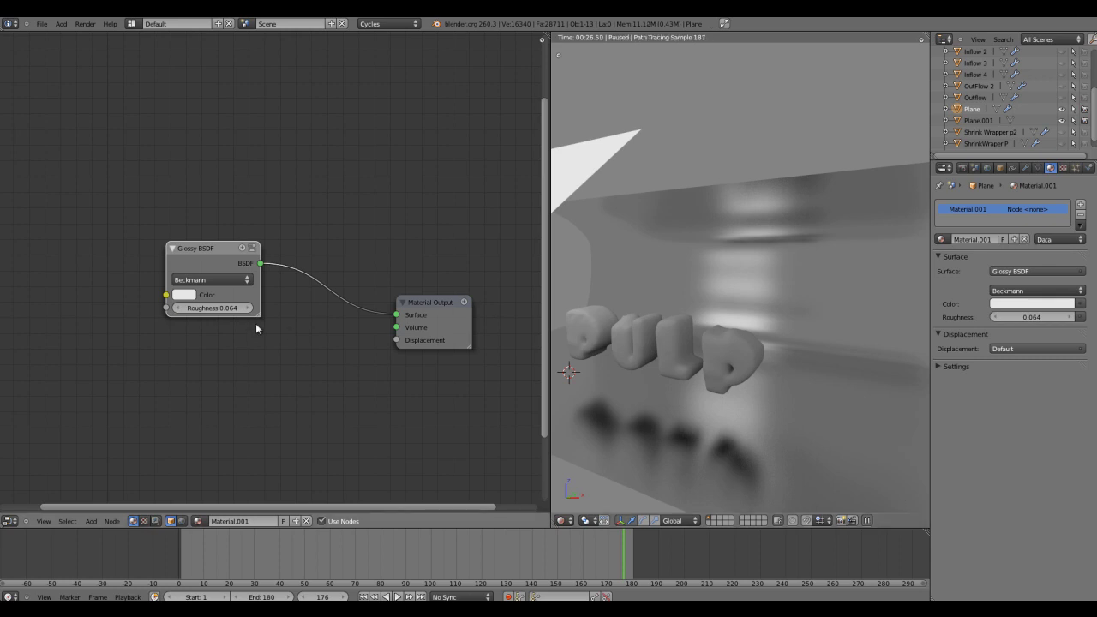
pyautogui.moveTo(221, 248); pyautogui.dragTo(224, 371)
# Add a Diffuse BSDF node above the Glossy BSDF.
pyautogui.hotkey('shift', 'a')
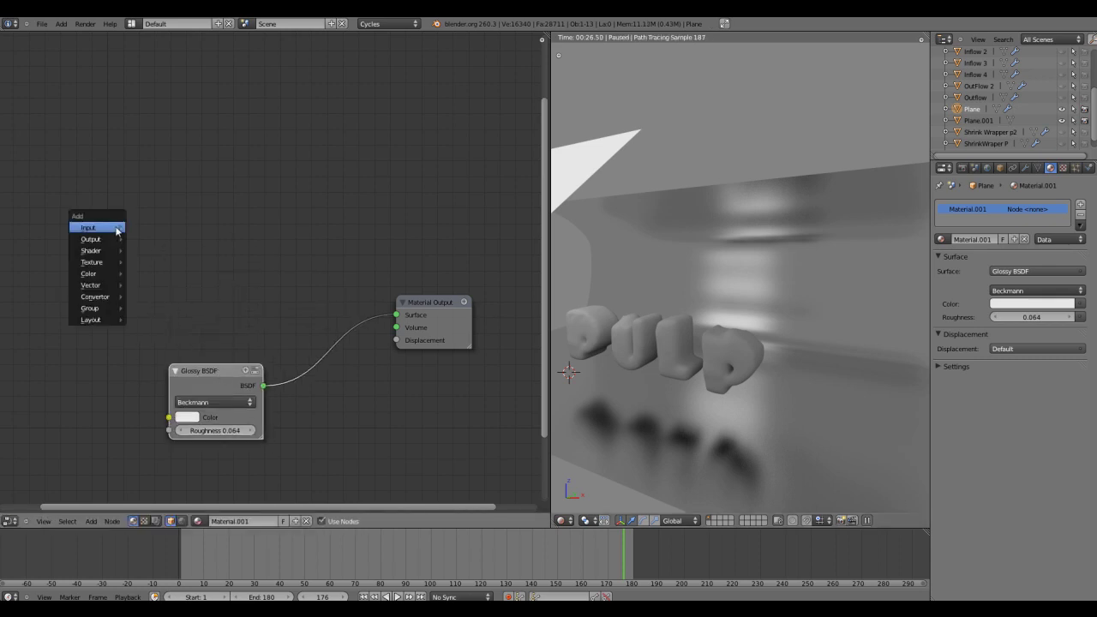
pyautogui.moveTo(117, 230)
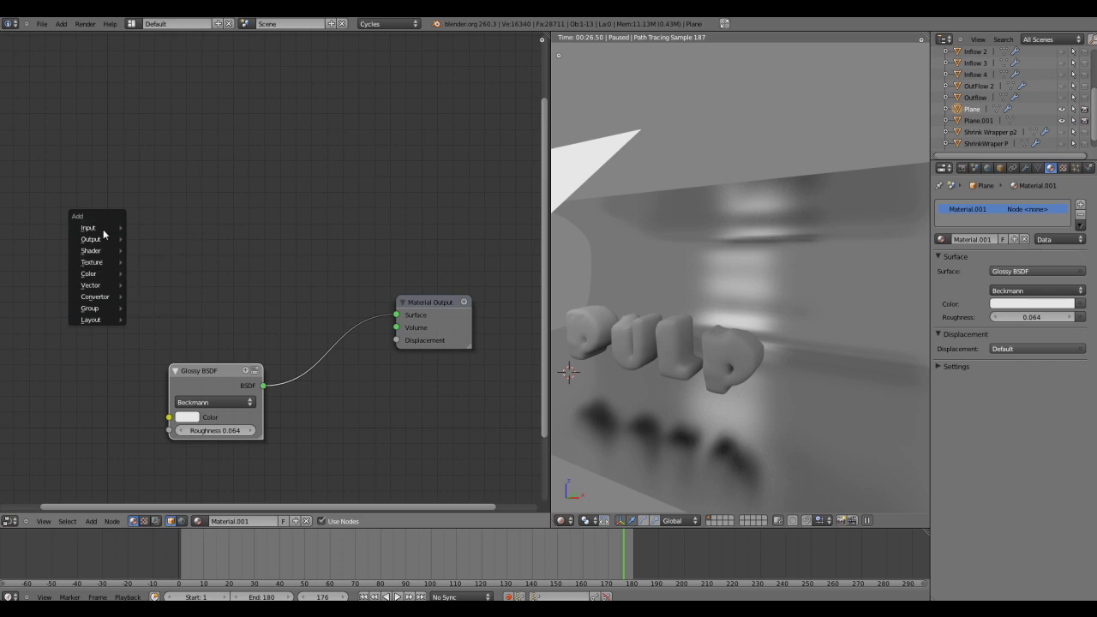
pyautogui.moveTo(91, 250)
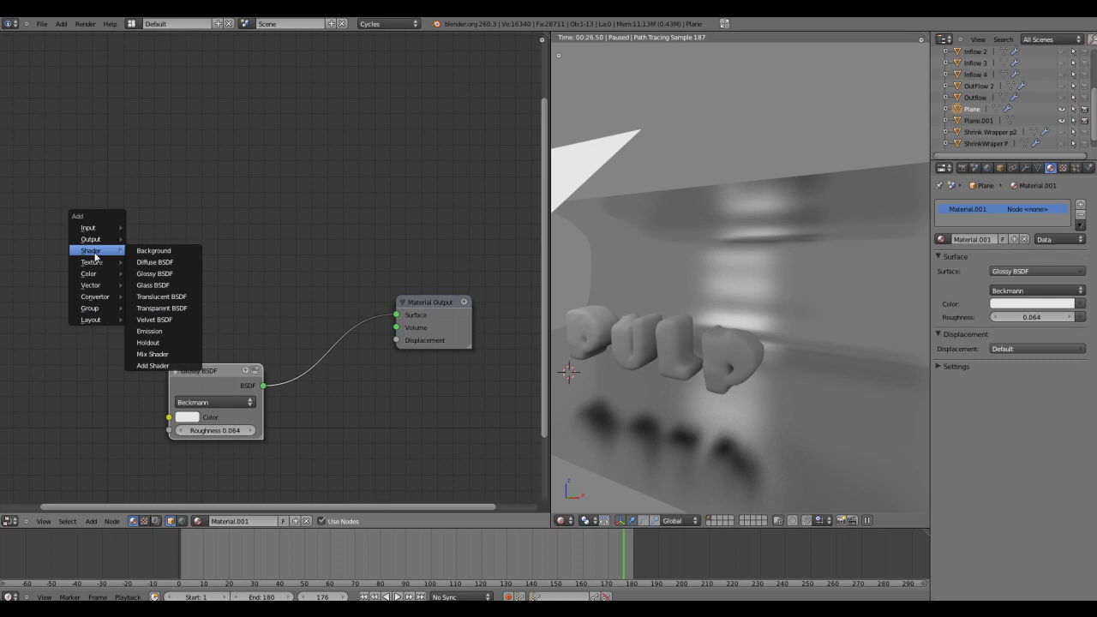
pyautogui.click(167, 263)
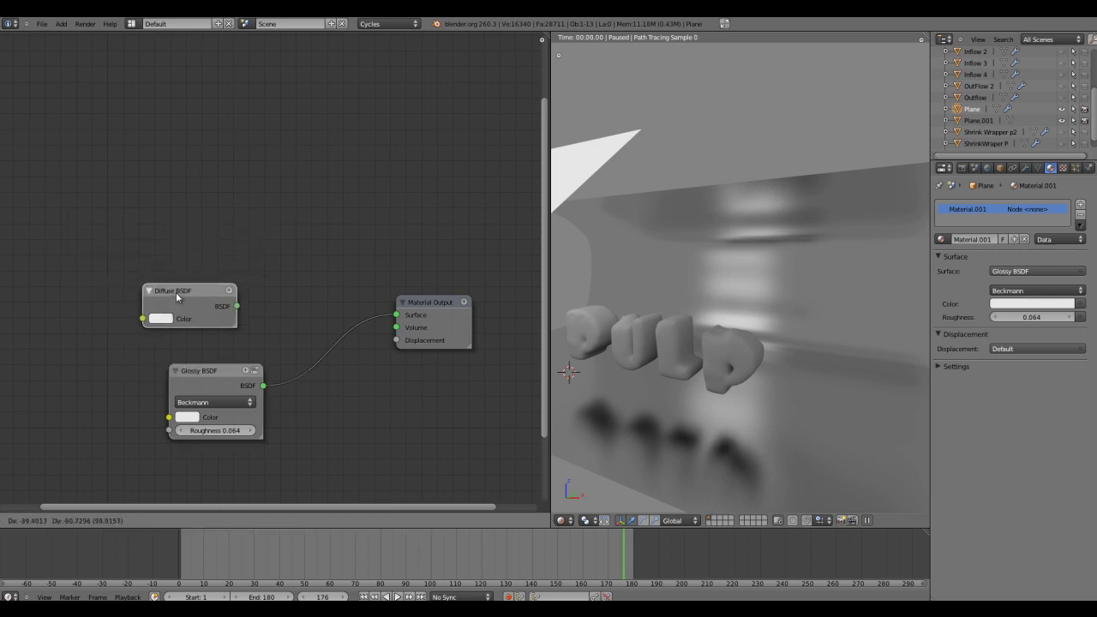
pyautogui.click(199, 276)
pyautogui.moveTo(216, 376); pyautogui.dragTo(184, 367)
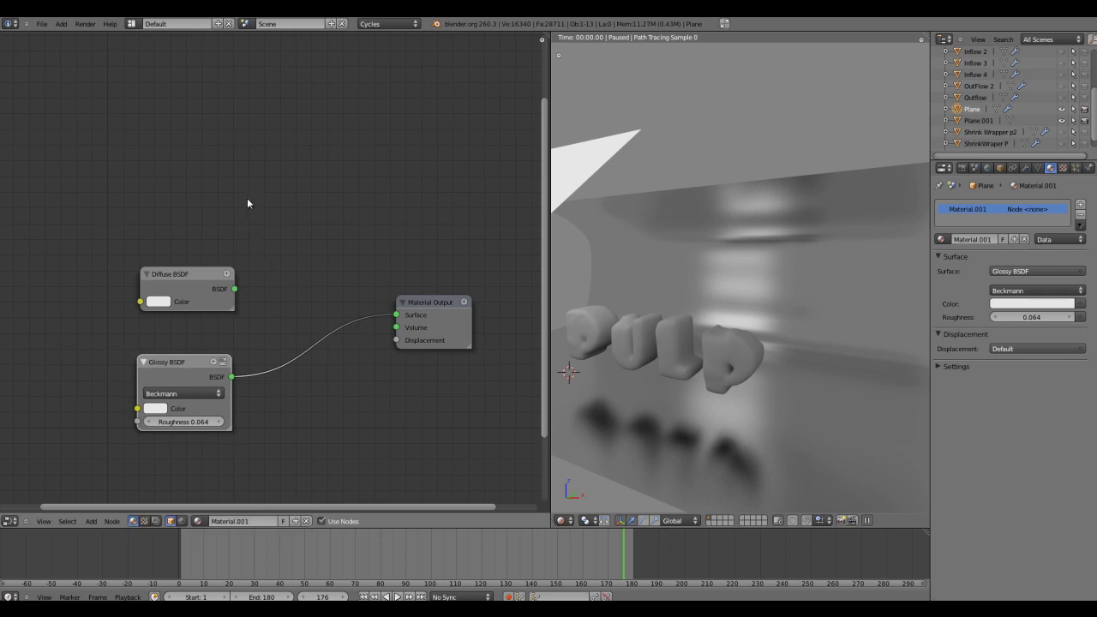
# Insert an Add Shader fed by Diffuse and Glossy into the output, then resume the preview.
pyautogui.hotkey('shift', 'a')
pyautogui.moveTo(247, 200)
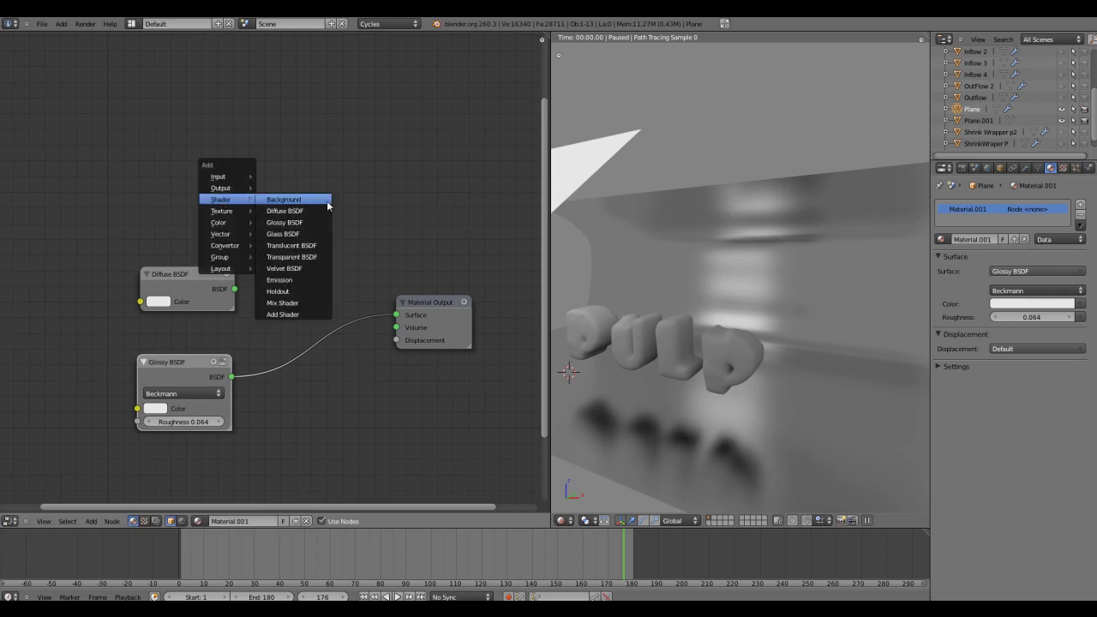
pyautogui.click(284, 316)
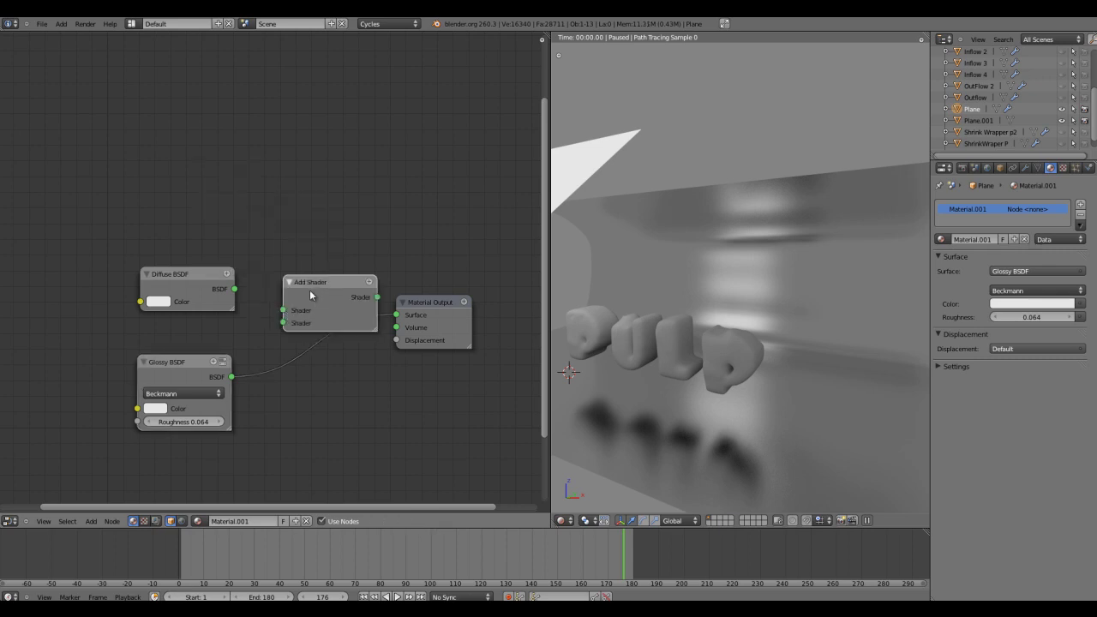
pyautogui.click(306, 308)
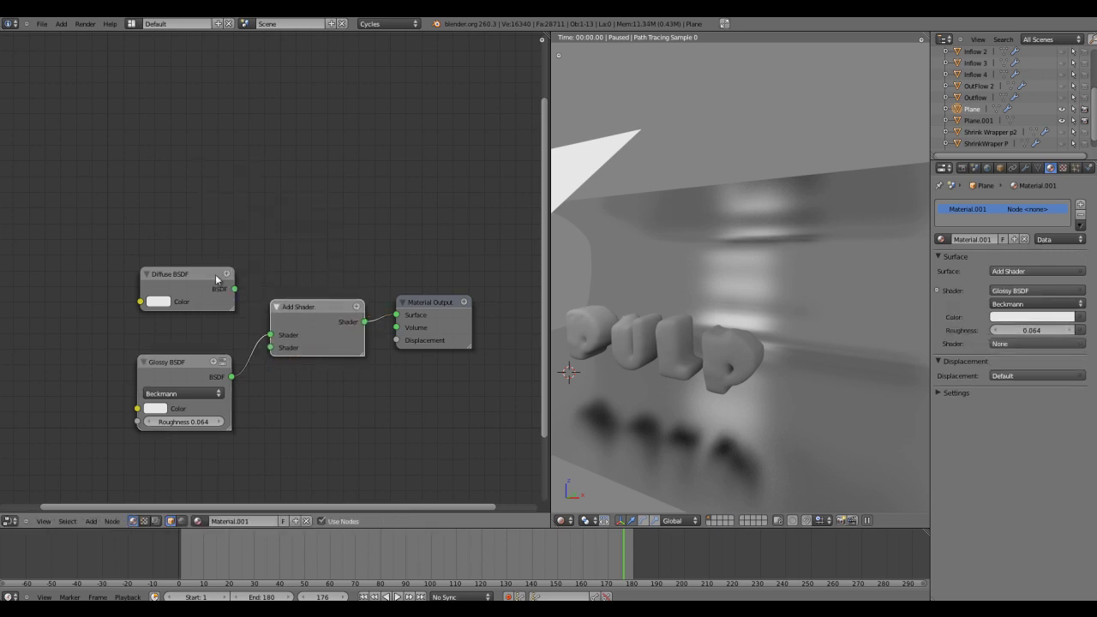
pyautogui.moveTo(270, 335)
pyautogui.mouseDown()
pyautogui.moveTo(260, 366)
pyautogui.moveTo(271, 348)
pyautogui.mouseUp()
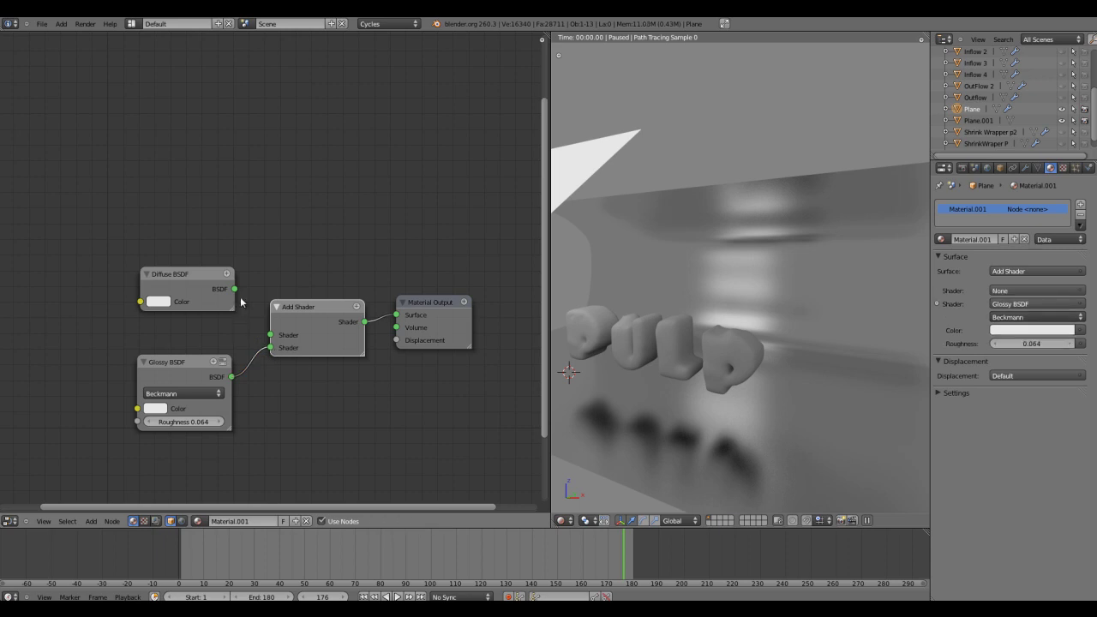
pyautogui.moveTo(234, 289); pyautogui.dragTo(271, 336)
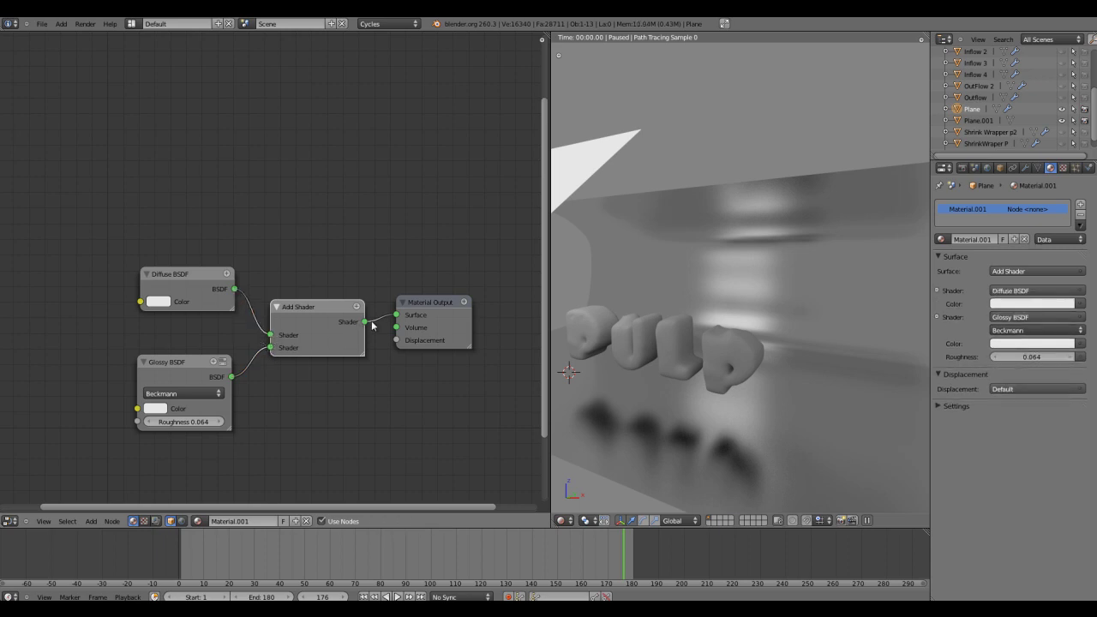
pyautogui.moveTo(436, 307); pyautogui.dragTo(487, 317)
pyautogui.moveTo(320, 305); pyautogui.dragTo(352, 275)
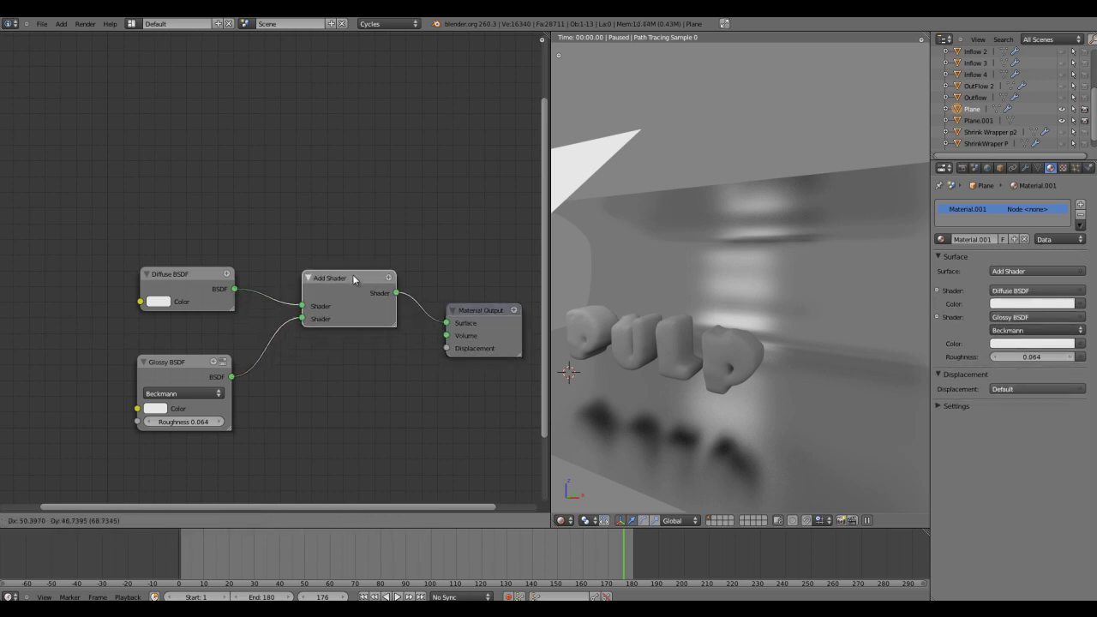
pyautogui.click(867, 520)
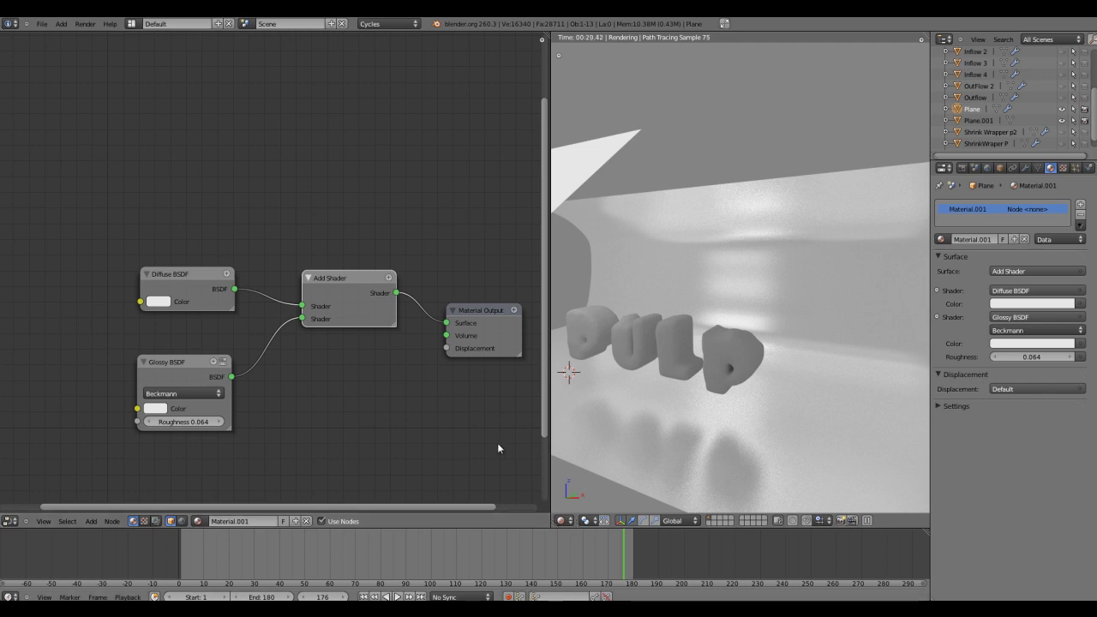
# Change the node area back to a 3D View and shrink the timeline.
pyautogui.click(9, 521)
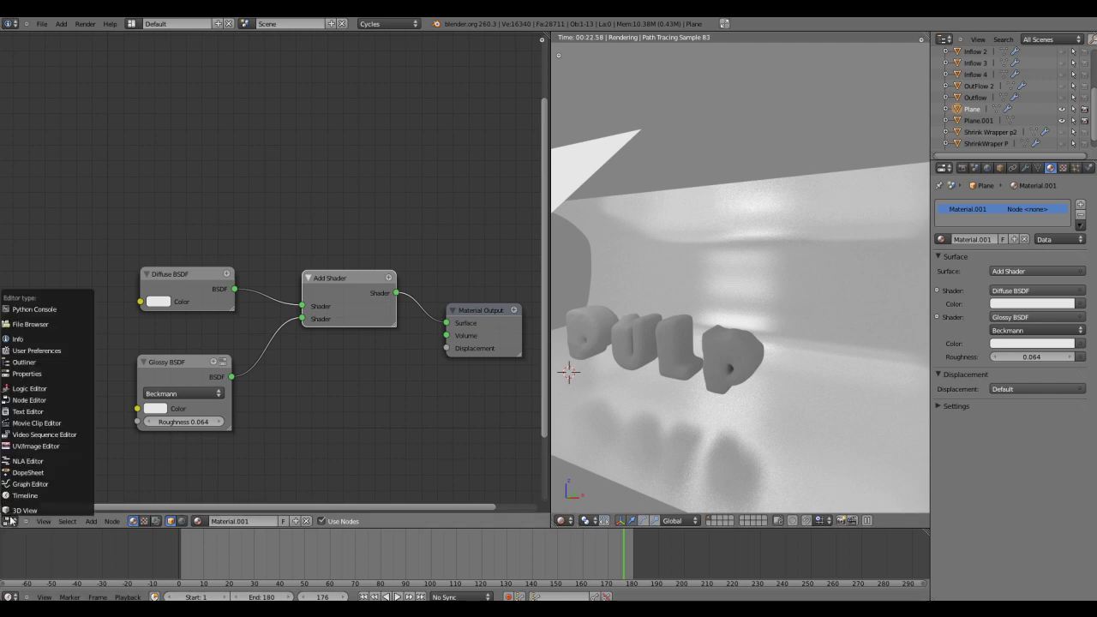
pyautogui.click(24, 511)
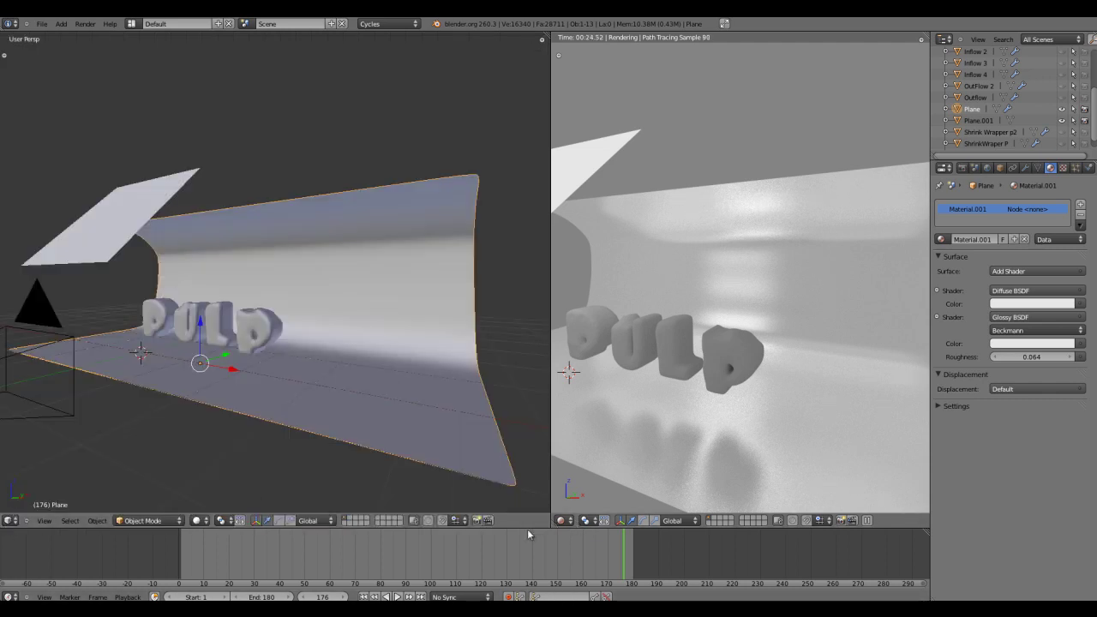
pyautogui.moveTo(519, 528); pyautogui.dragTo(519, 589)
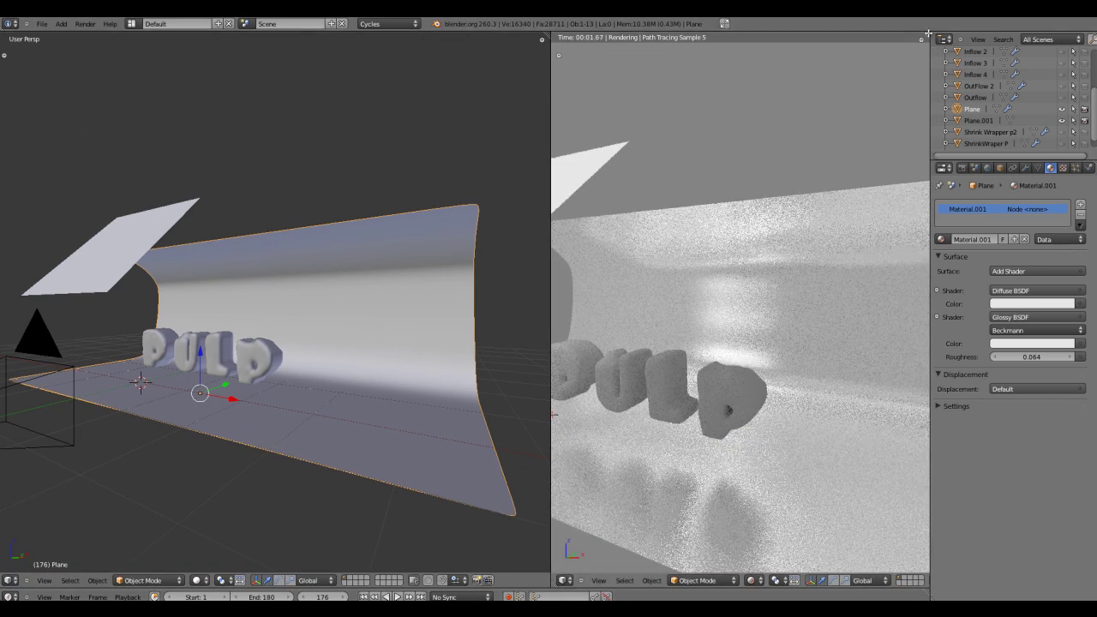
# Split the render preview to add a 3D view above, pause rendering, and select the PULP text.
pyautogui.moveTo(926, 36); pyautogui.dragTo(916, 367)
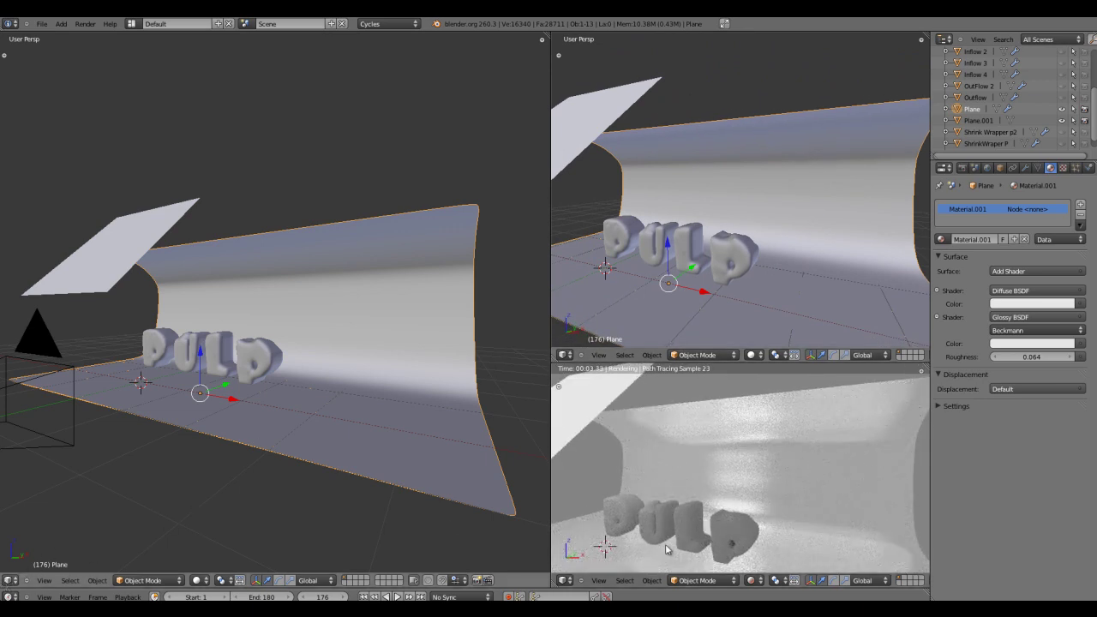
pyautogui.scroll(-5, 897, 584)
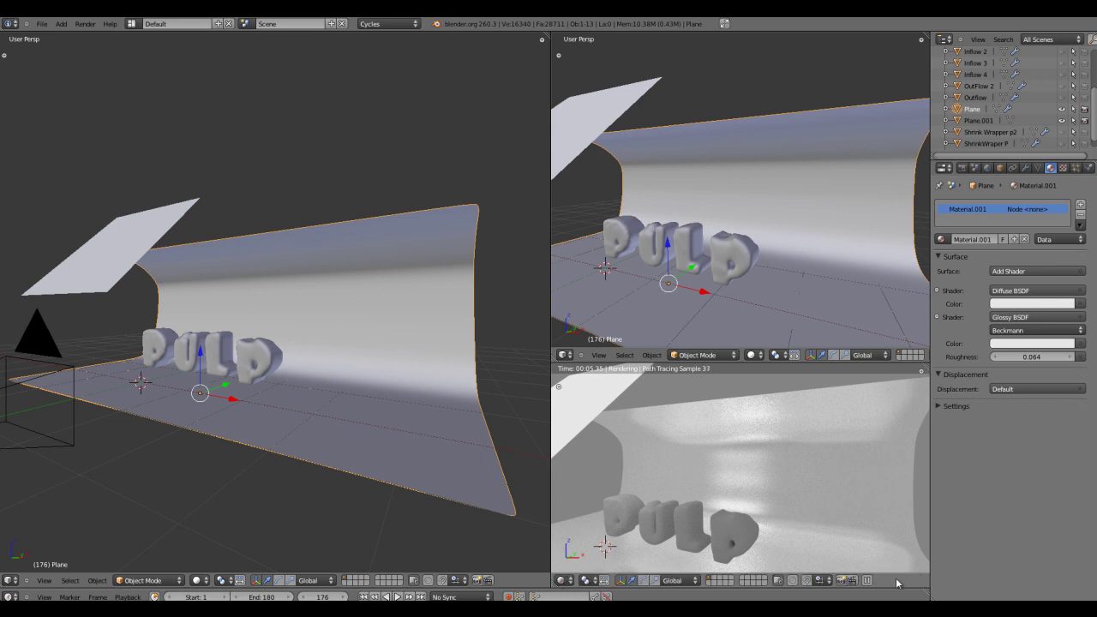
pyautogui.click(868, 580)
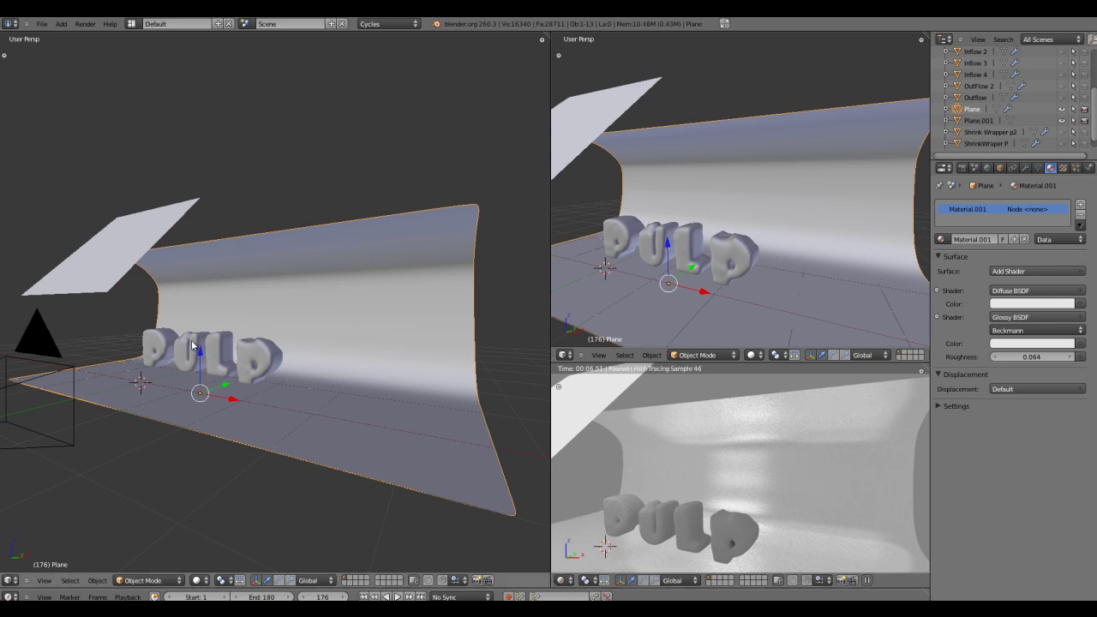
pyautogui.moveTo(249, 463)
pyautogui.mouseDown(button='middle')
pyautogui.moveTo(263, 456)
pyautogui.moveTo(258, 465)
pyautogui.mouseUp(button='middle')
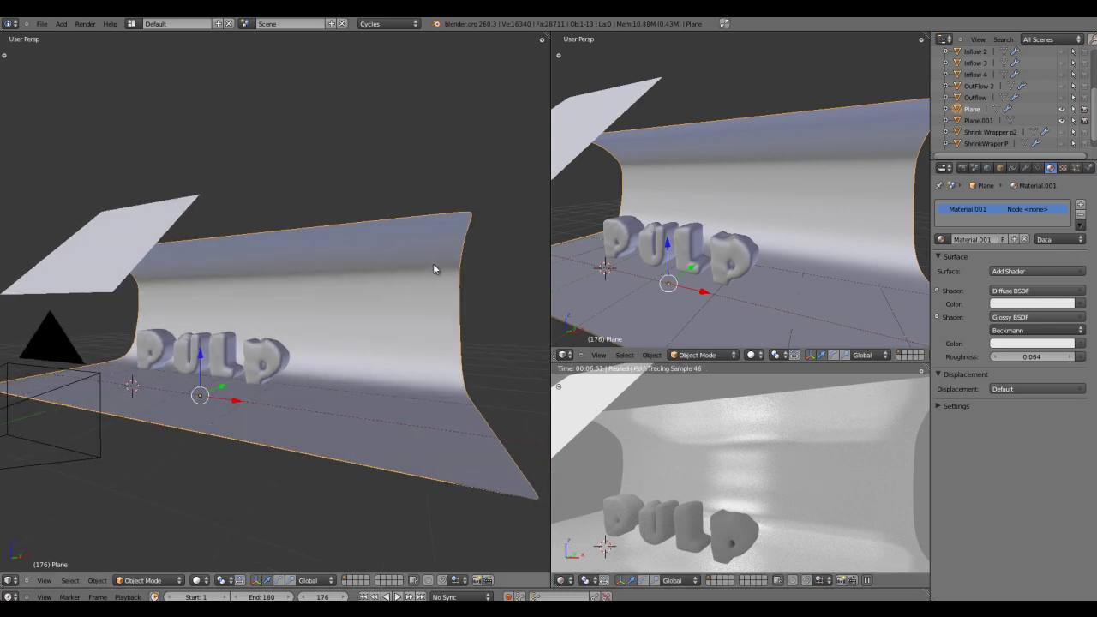
pyautogui.rightClick(269, 360)
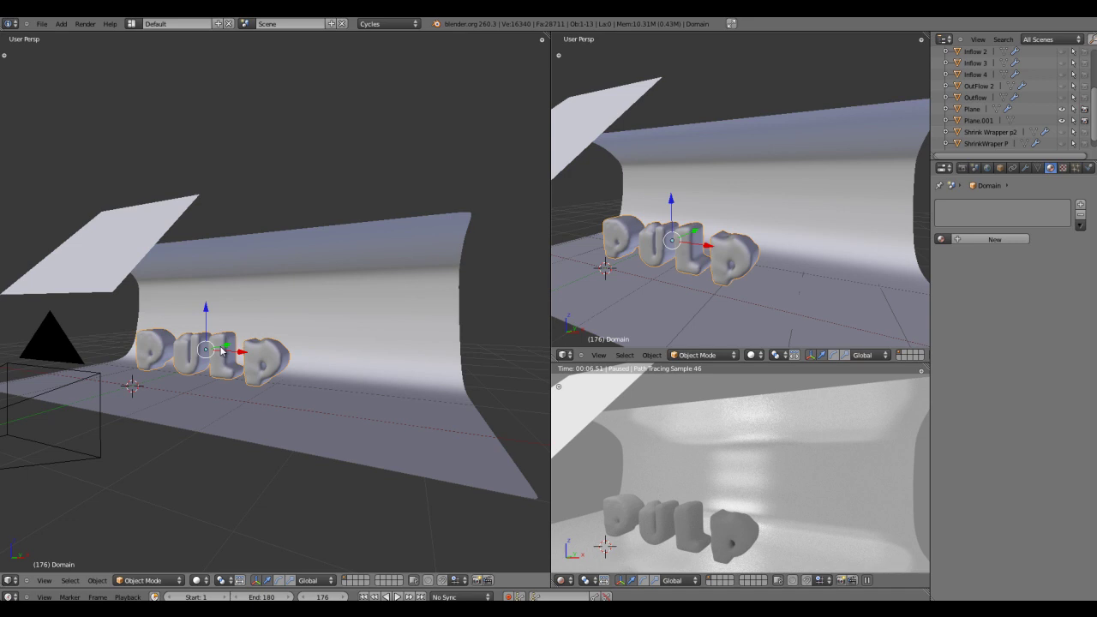
# Give the PULP text a new material, set the render device to CPU, and preview through the camera.
pyautogui.click(996, 240)
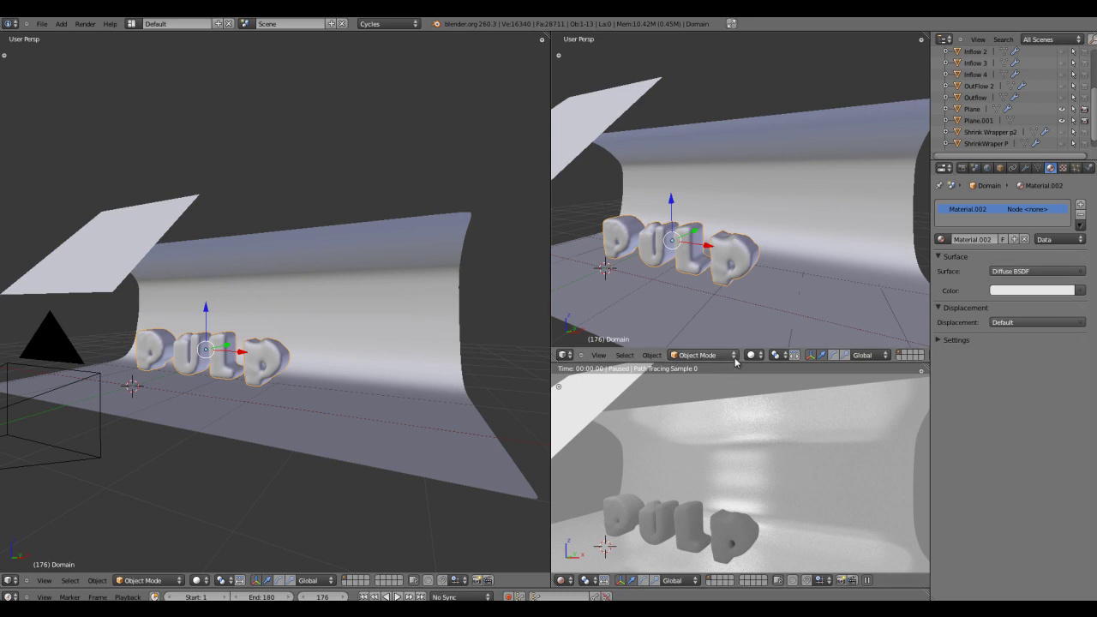
pyautogui.click(963, 168)
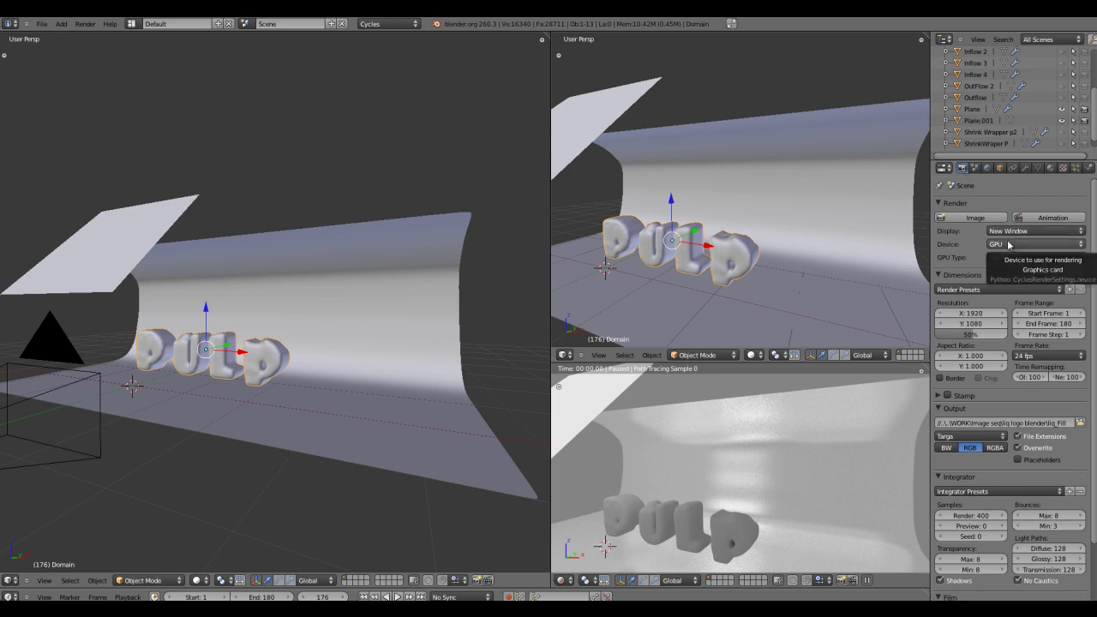
pyautogui.click(1009, 244)
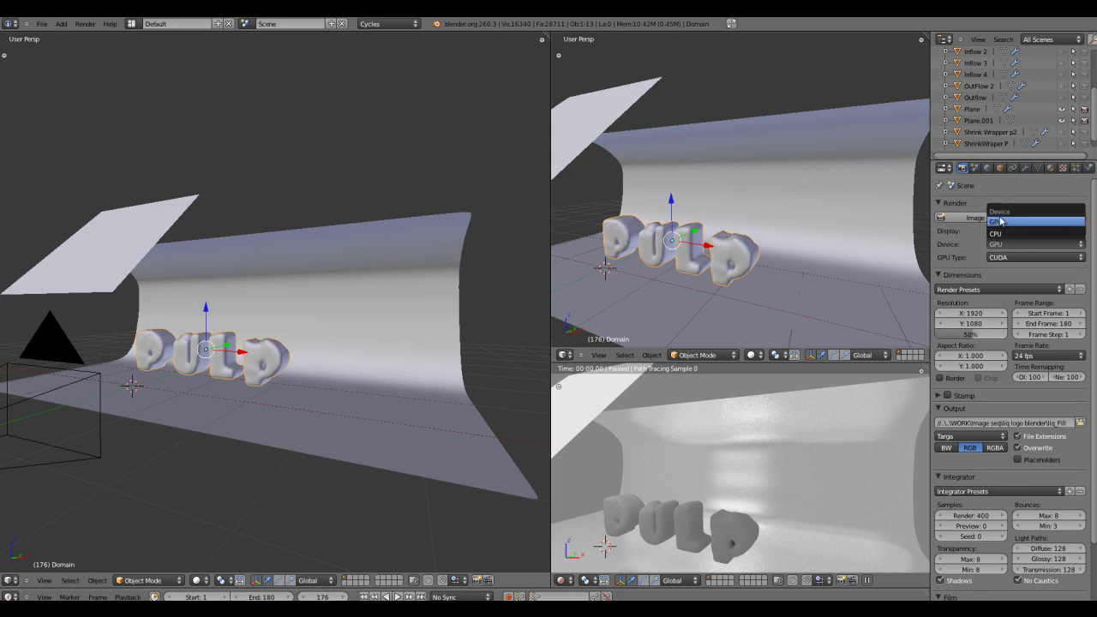
pyautogui.click(1048, 245)
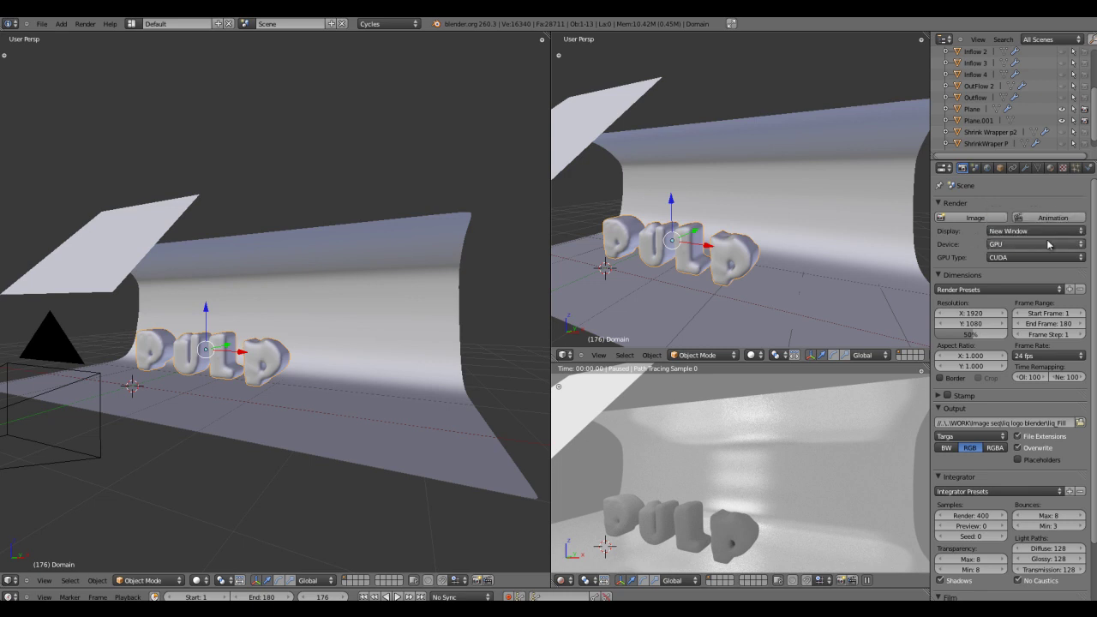
pyautogui.click(1009, 244)
pyautogui.click(1016, 245)
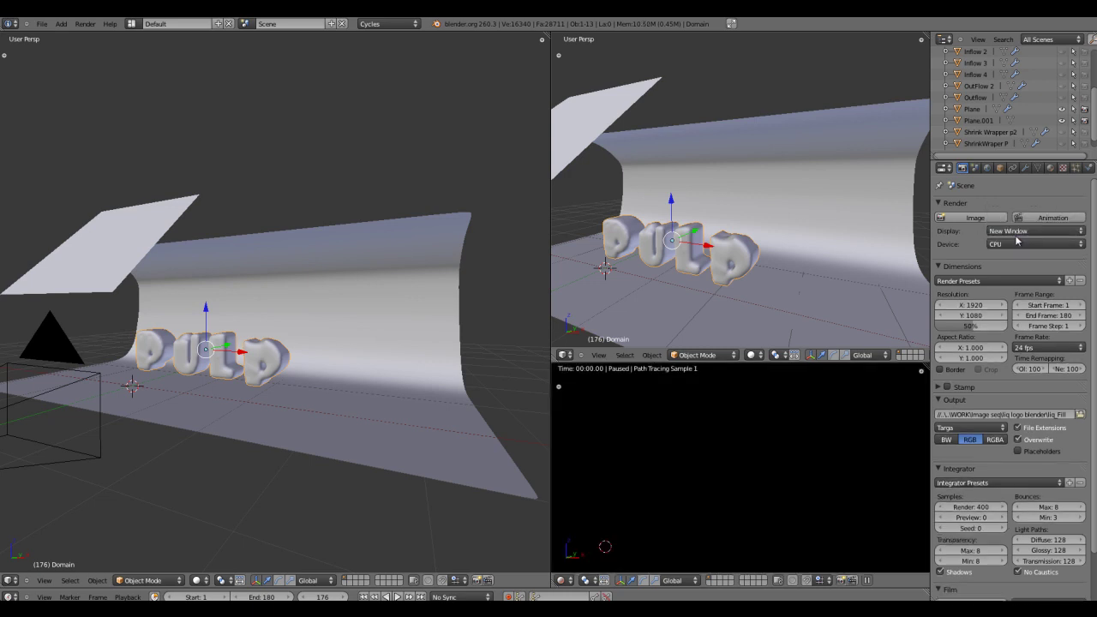
pyautogui.click(866, 582)
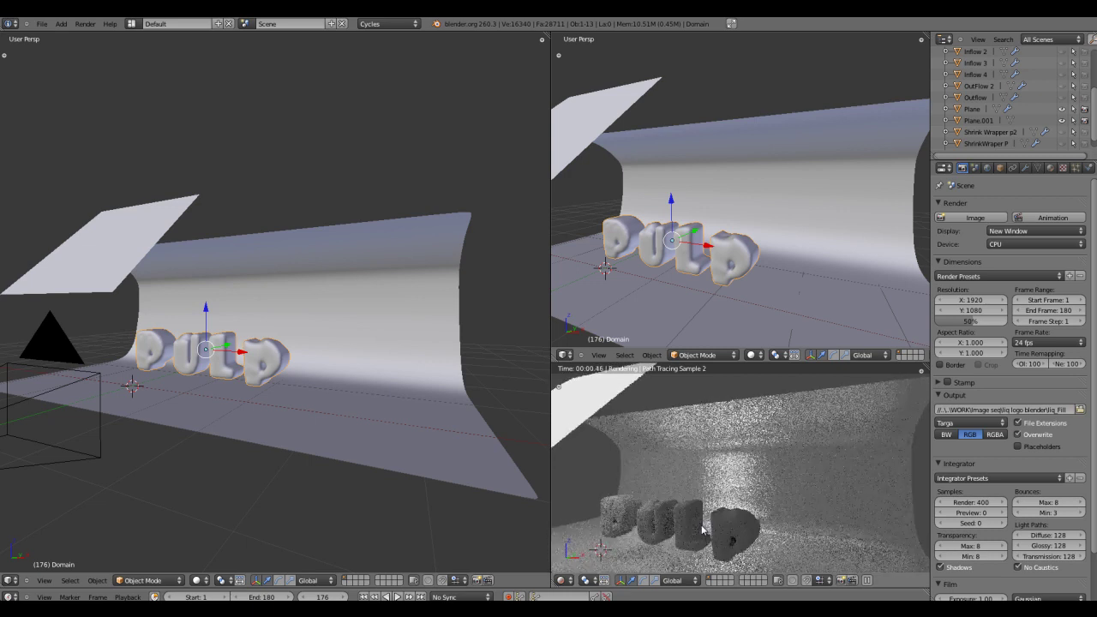
pyautogui.press('KP_0')
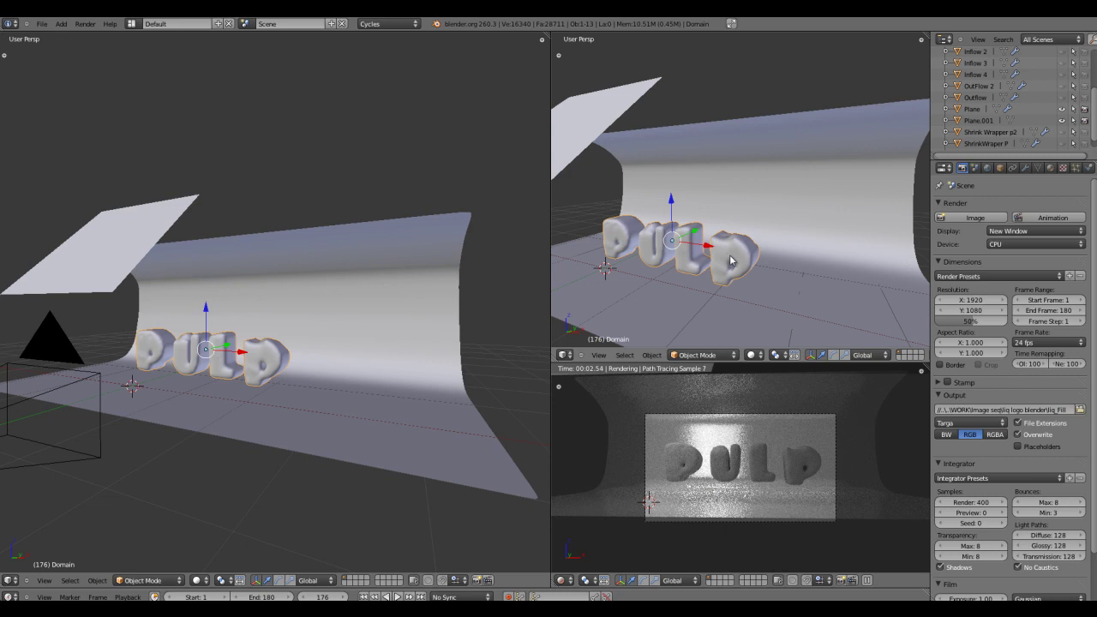
# Open the text material in the Node Editor and delete its Diffuse BSDF node.
pyautogui.click(10, 580)
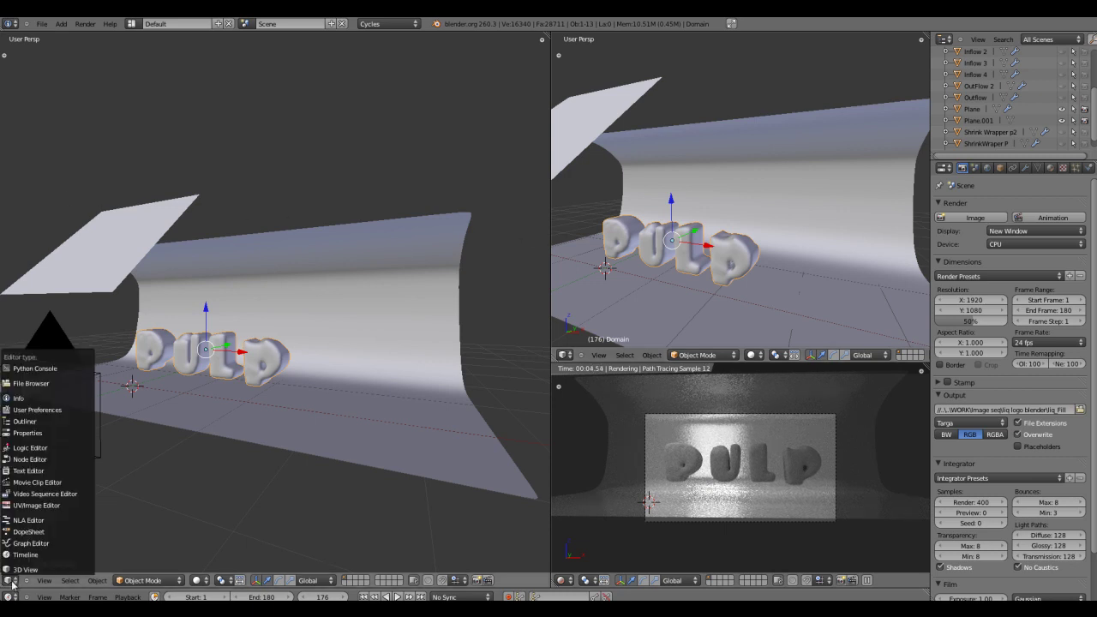
pyautogui.click(26, 460)
pyautogui.scroll(2, 207, 373)
pyautogui.scroll(-2, 201, 400)
pyautogui.moveTo(201, 399); pyautogui.dragTo(365, 418, button='middle')
pyautogui.scroll(1, 365, 418)
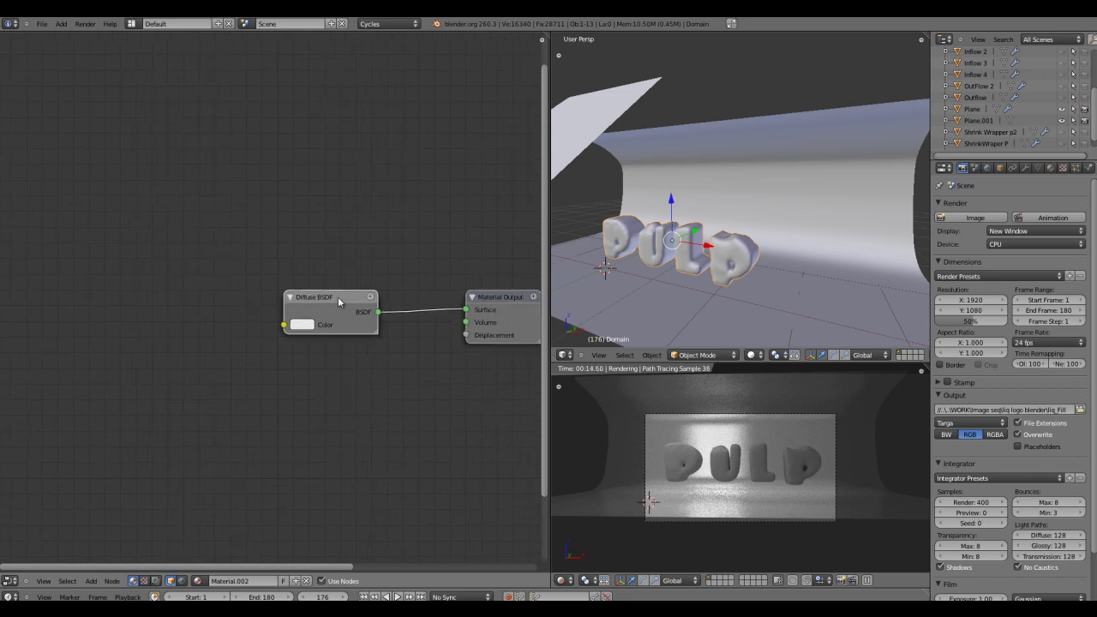
pyautogui.moveTo(338, 297); pyautogui.dragTo(168, 177)
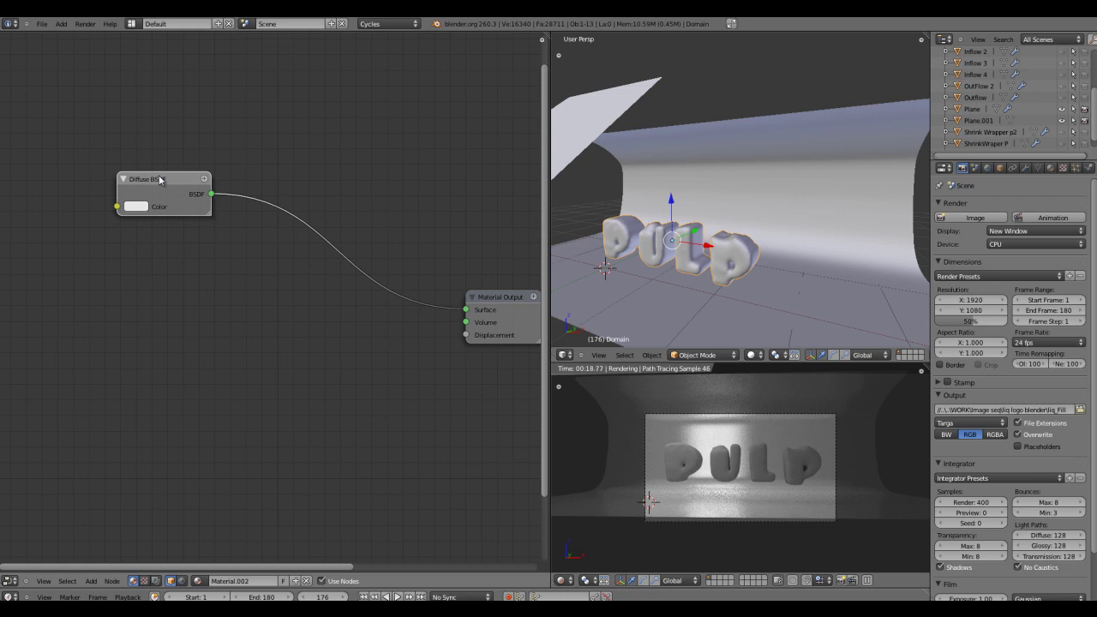
pyautogui.press('x')
pyautogui.click(498, 300)
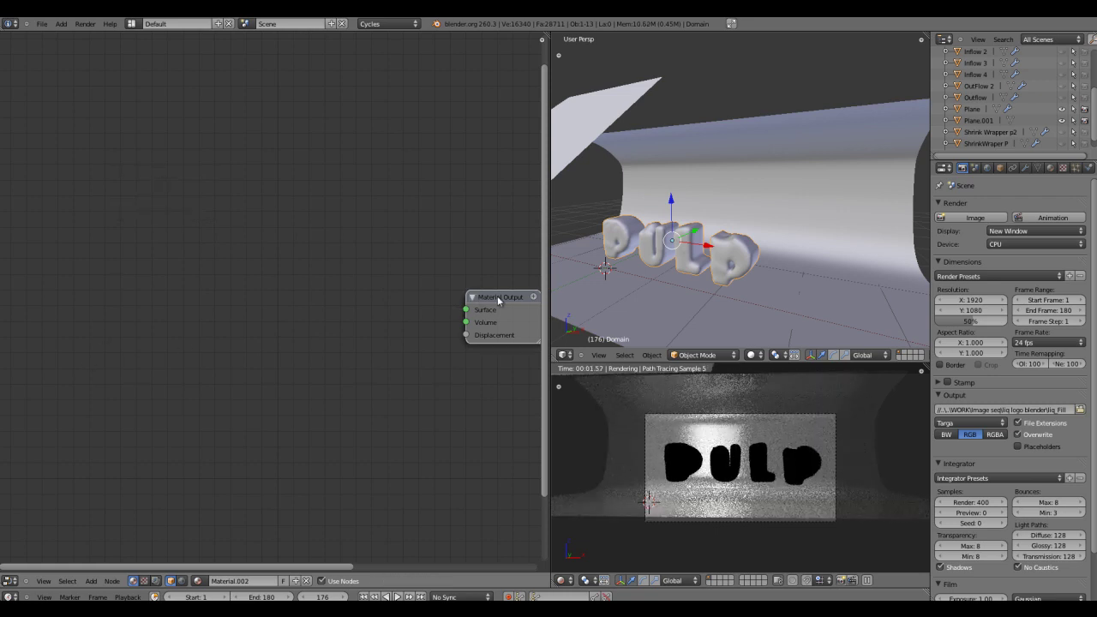
pyautogui.moveTo(498, 300); pyautogui.dragTo(456, 304)
# Add a Transparent BSDF linked to Surface and colour it yellow (R 1.000, G 0.925, B 0.151).
pyautogui.hotkey('shift', 'a')
pyautogui.moveTo(153, 313)
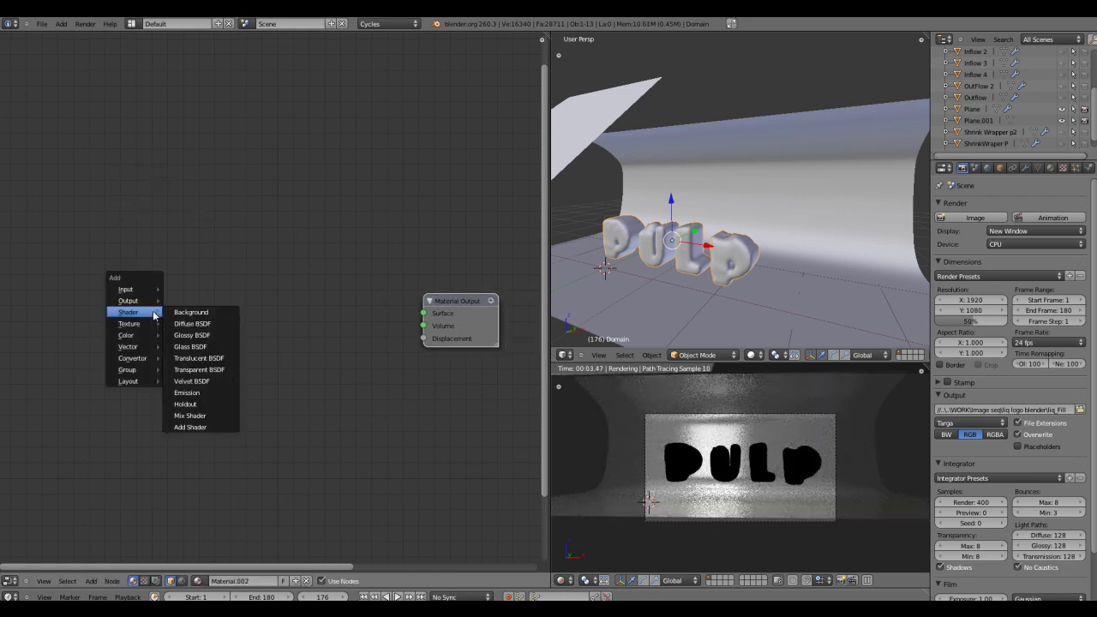
pyautogui.click(206, 370)
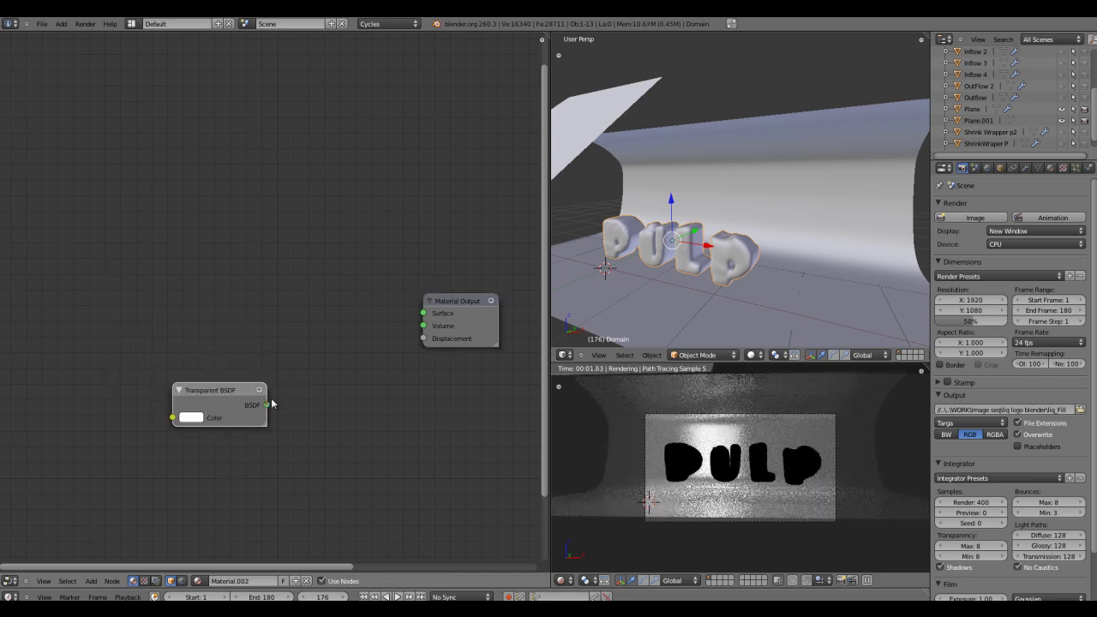
pyautogui.moveTo(267, 405); pyautogui.dragTo(423, 314)
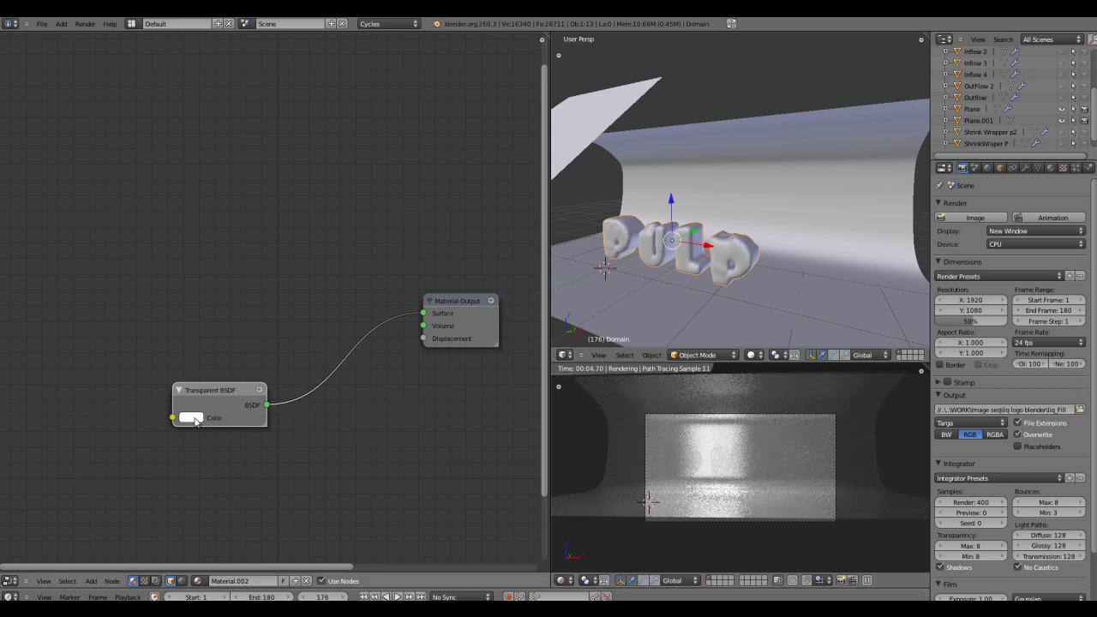
pyautogui.moveTo(184, 425); pyautogui.dragTo(191, 445)
pyautogui.click(208, 439)
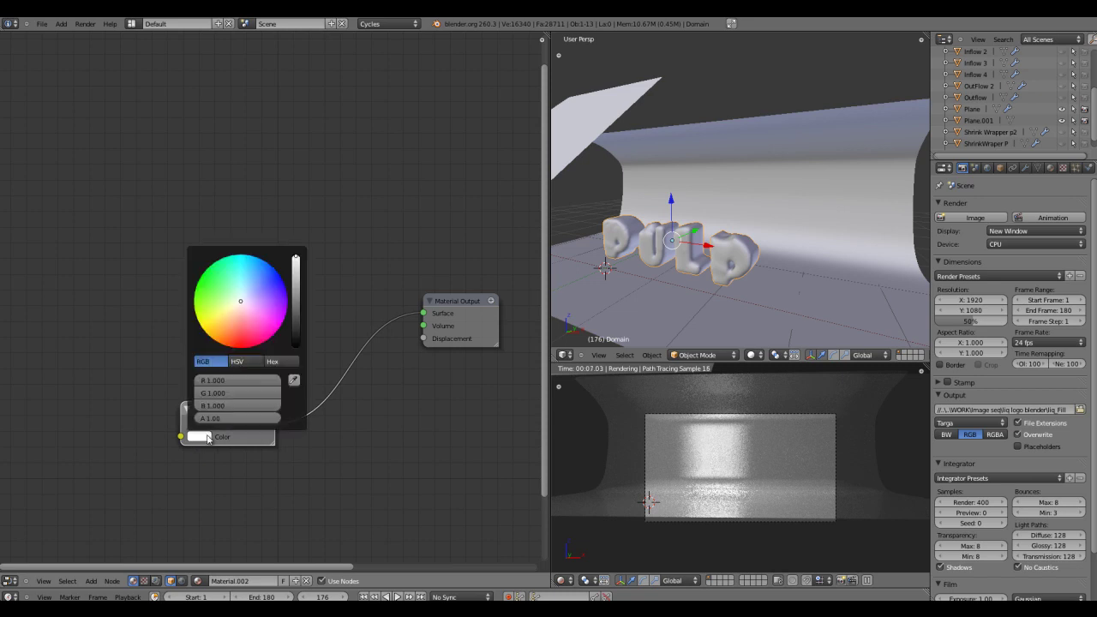
pyautogui.moveTo(235, 338); pyautogui.dragTo(207, 324)
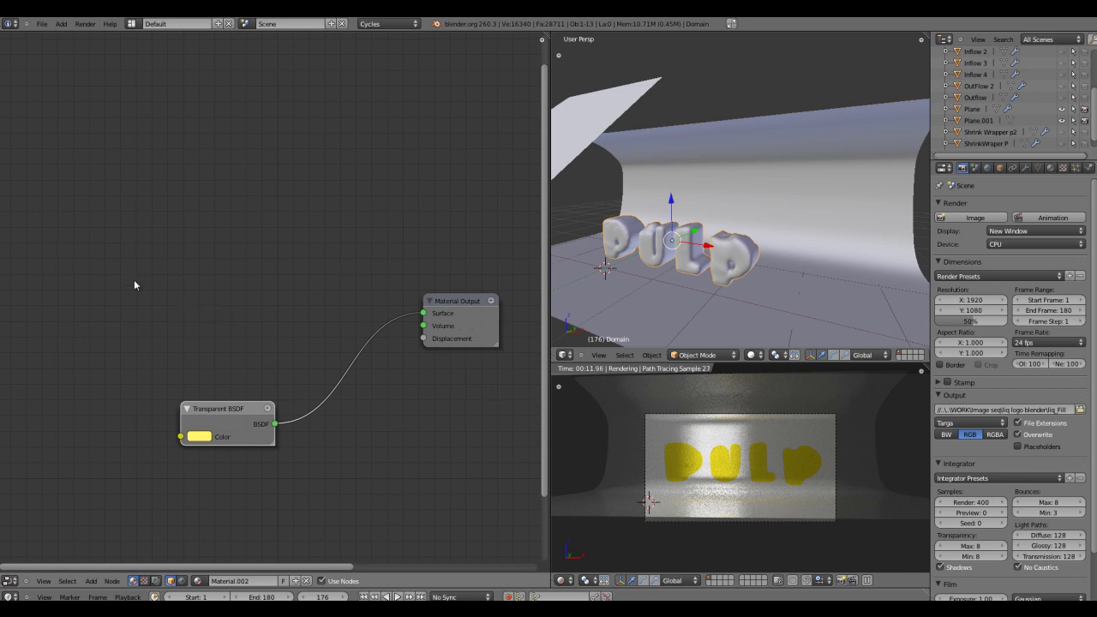
# Add a Diffuse BSDF and a Glossy BSDF node to the text material.
pyautogui.hotkey('shift', 'a')
pyautogui.moveTo(128, 280)
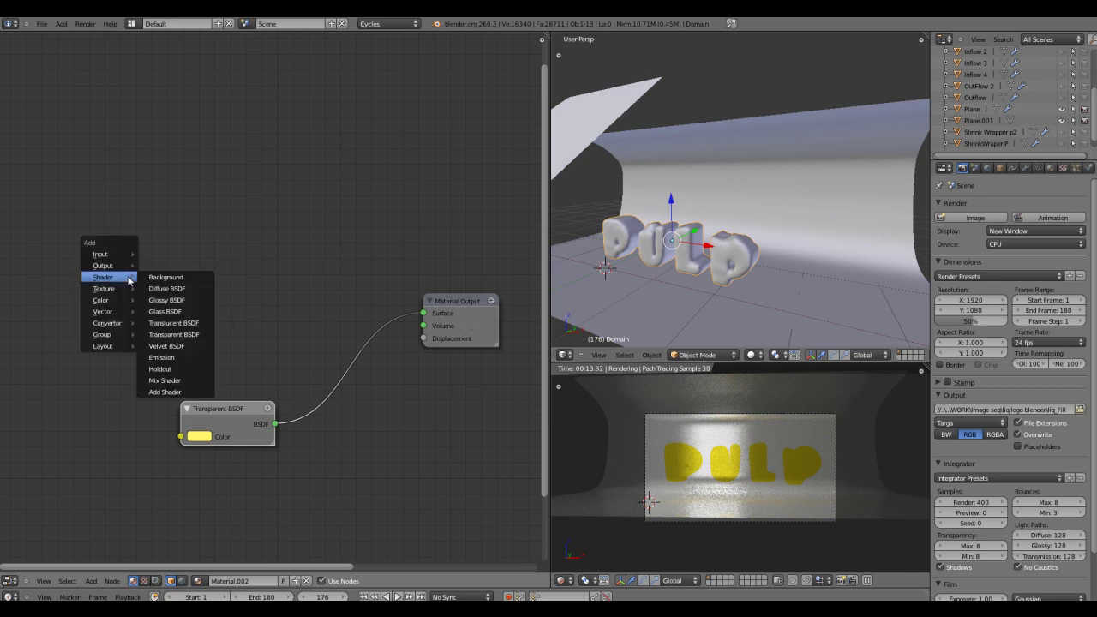
pyautogui.click(180, 289)
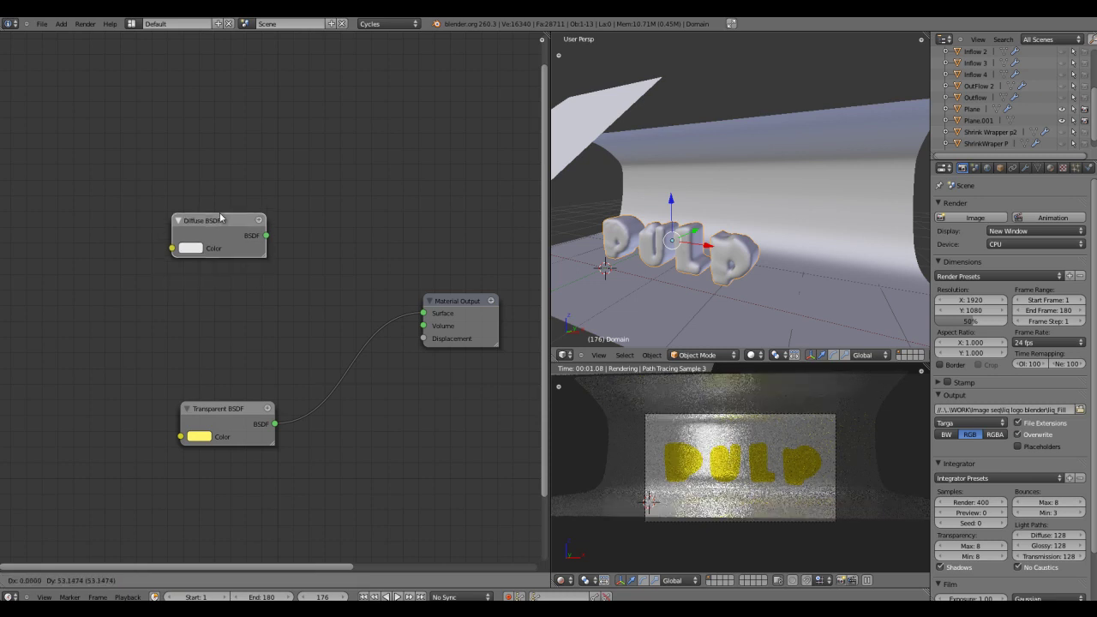
pyautogui.click(220, 237)
pyautogui.hotkey('shift', 'a')
pyautogui.moveTo(140, 316)
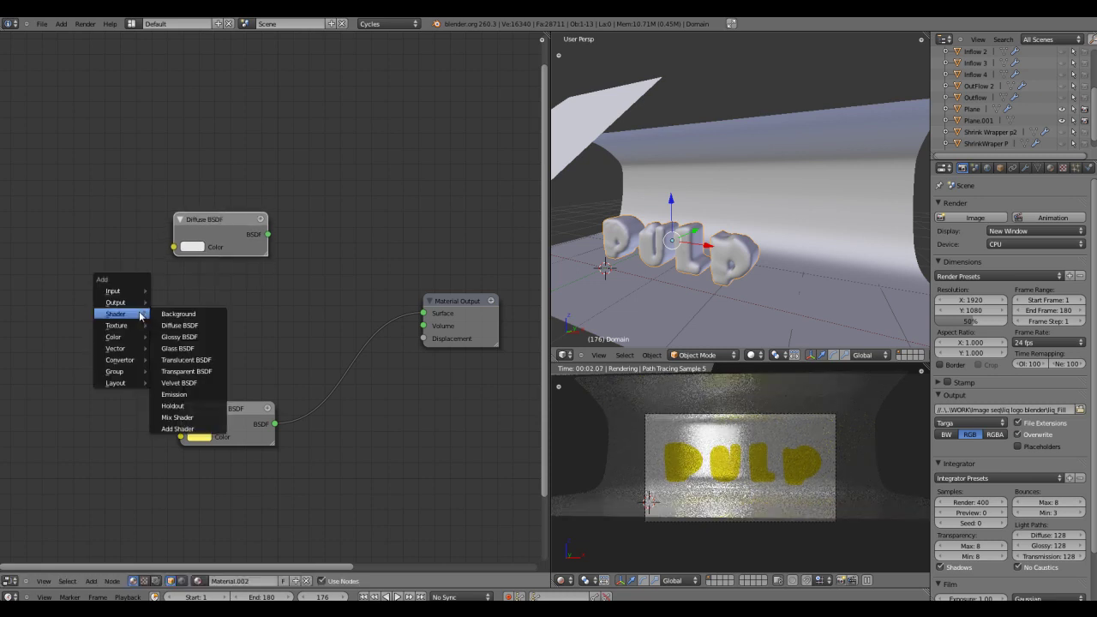
pyautogui.click(180, 337)
pyautogui.click(204, 297)
pyautogui.moveTo(236, 309); pyautogui.dragTo(207, 289)
# Move the Transparent BSDF lower and disconnect it from the Surface socket.
pyautogui.moveTo(219, 409); pyautogui.dragTo(192, 478)
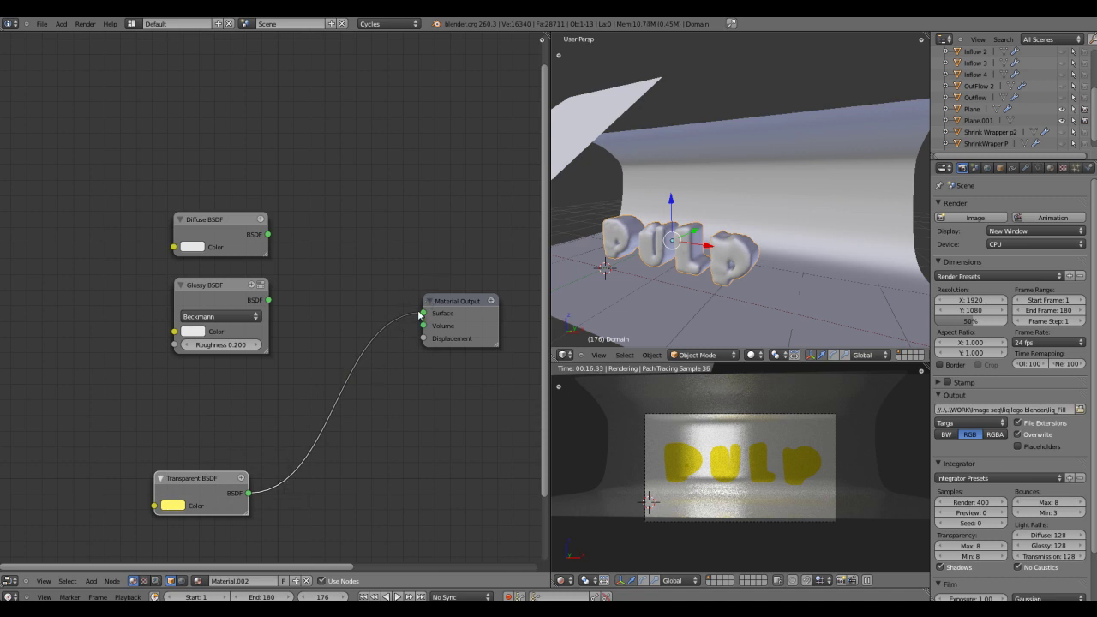
pyautogui.moveTo(418, 319); pyautogui.dragTo(359, 349)
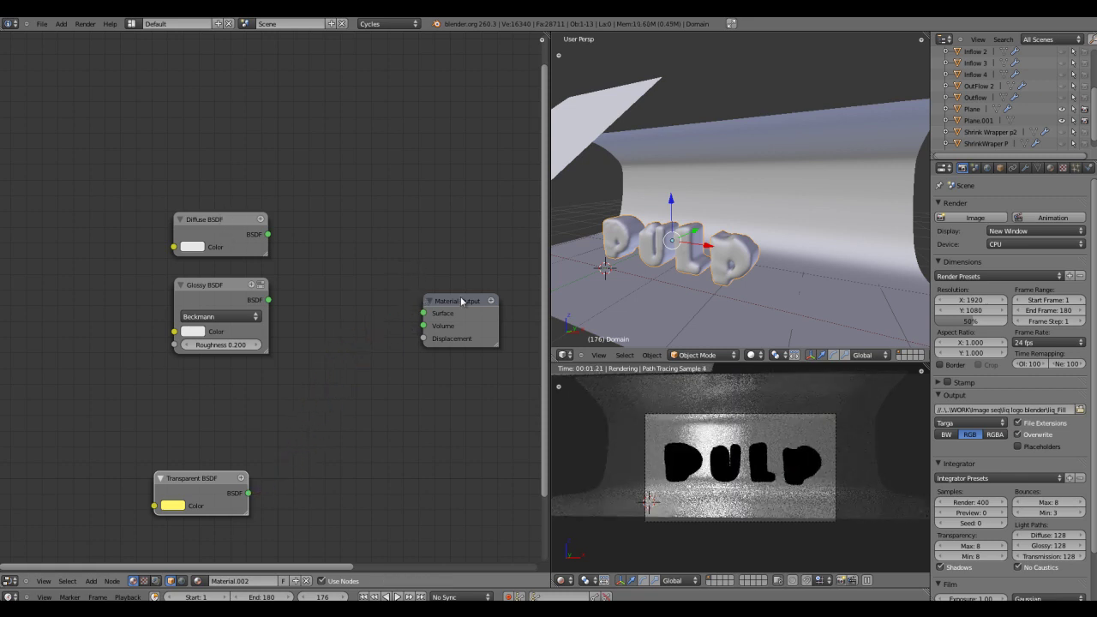
pyautogui.moveTo(460, 303); pyautogui.dragTo(477, 309)
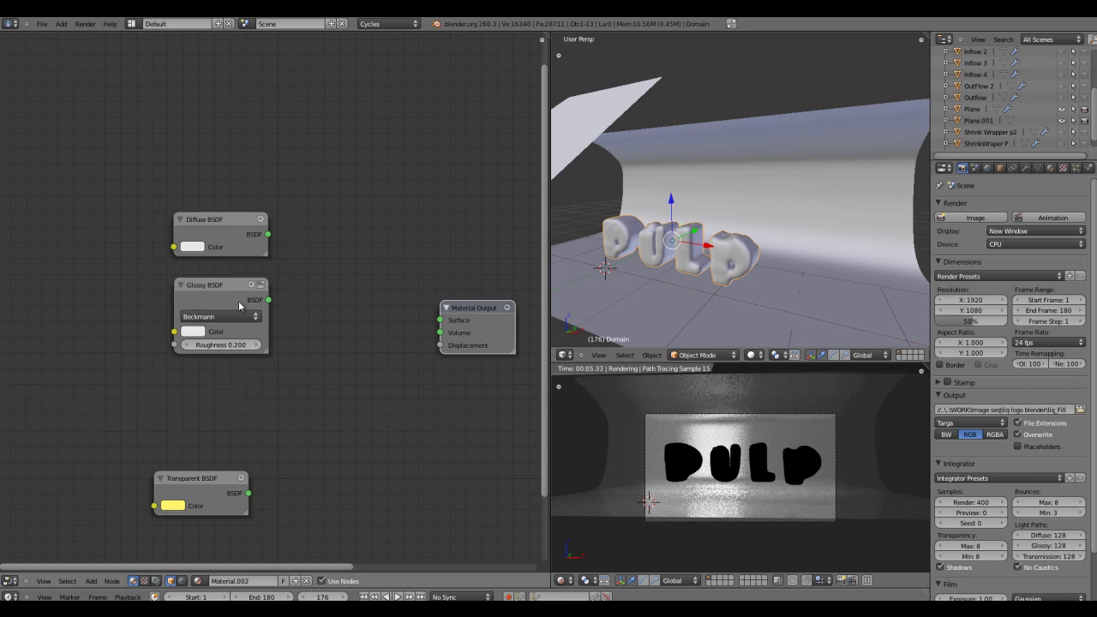
# Add an Add Shader combining Diffuse and Glossy BSDF, and rearrange the nodes.
pyautogui.hotkey('shift', 'a')
pyautogui.moveTo(325, 335)
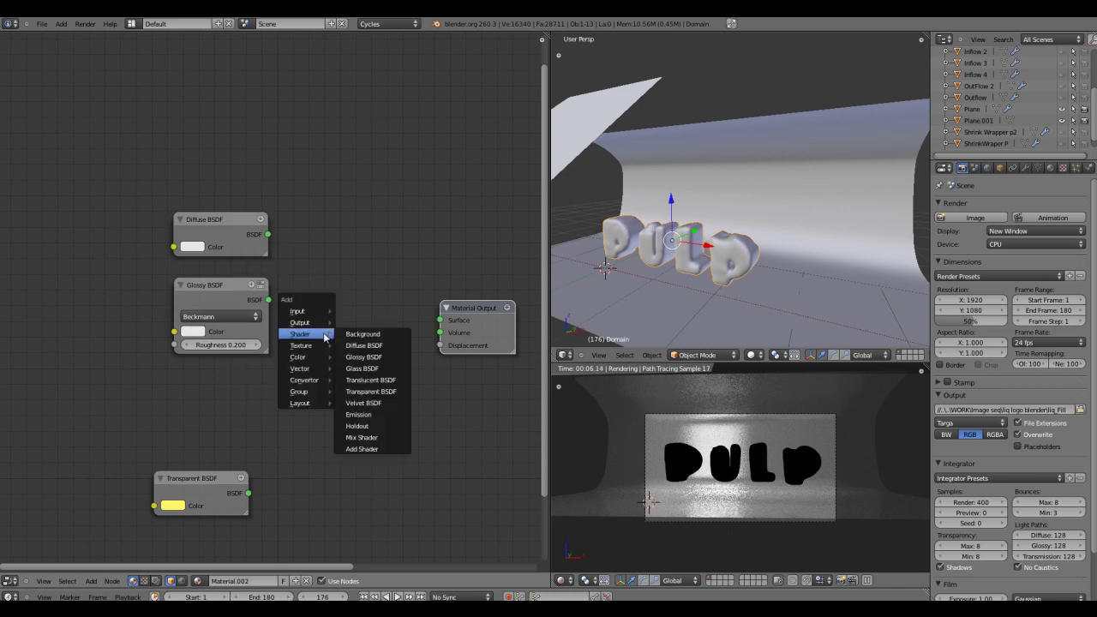
pyautogui.click(371, 449)
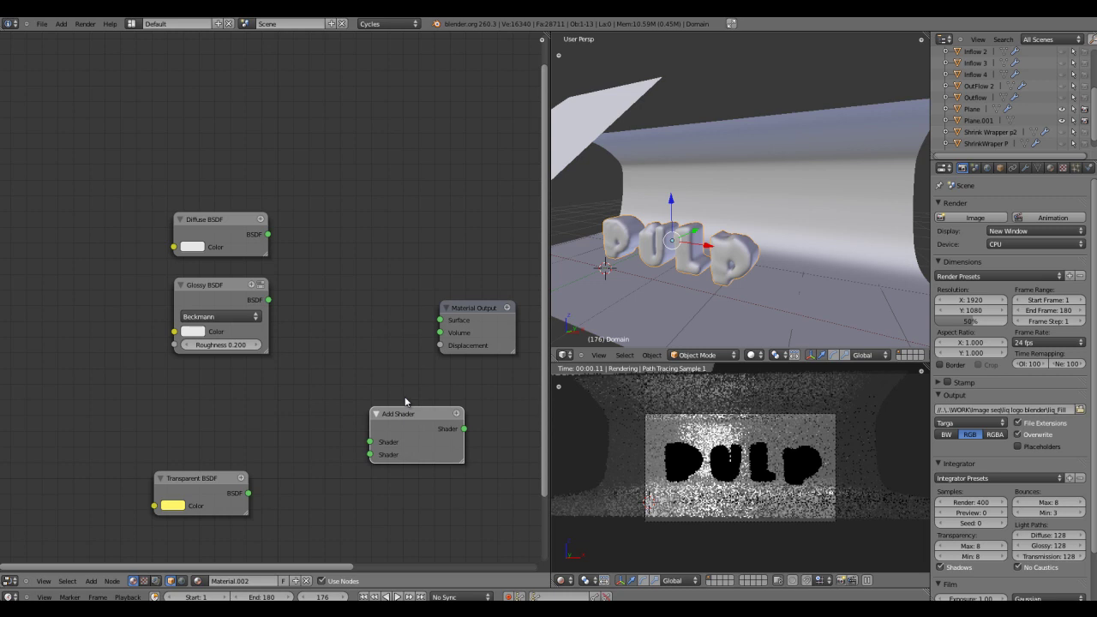
pyautogui.moveTo(426, 415); pyautogui.dragTo(379, 289)
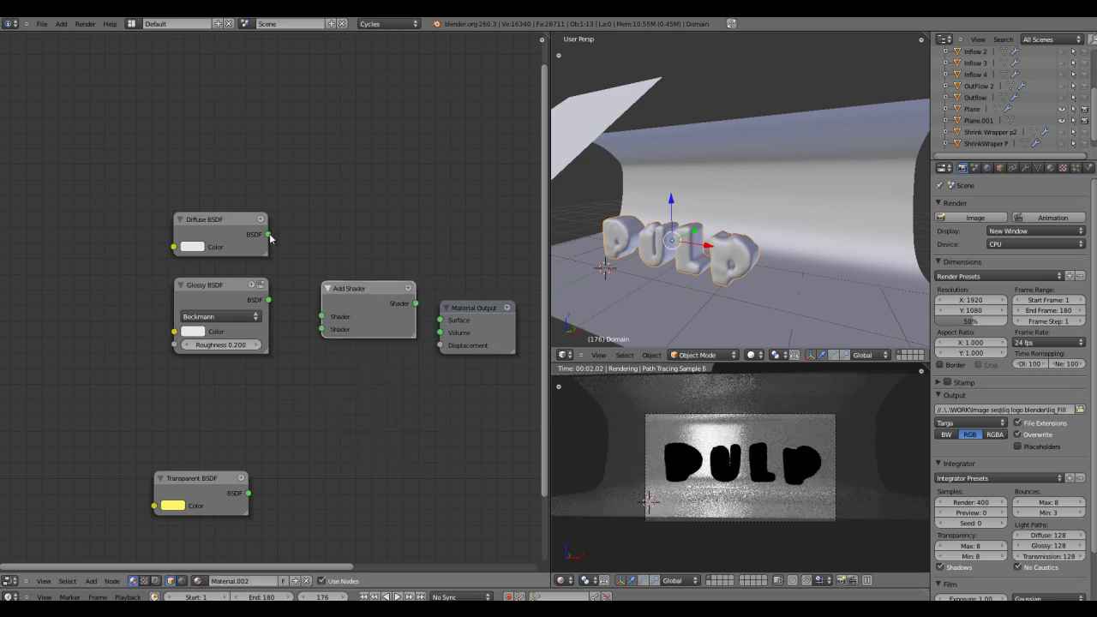
pyautogui.moveTo(270, 235); pyautogui.dragTo(322, 330)
pyautogui.moveTo(474, 308); pyautogui.dragTo(534, 311)
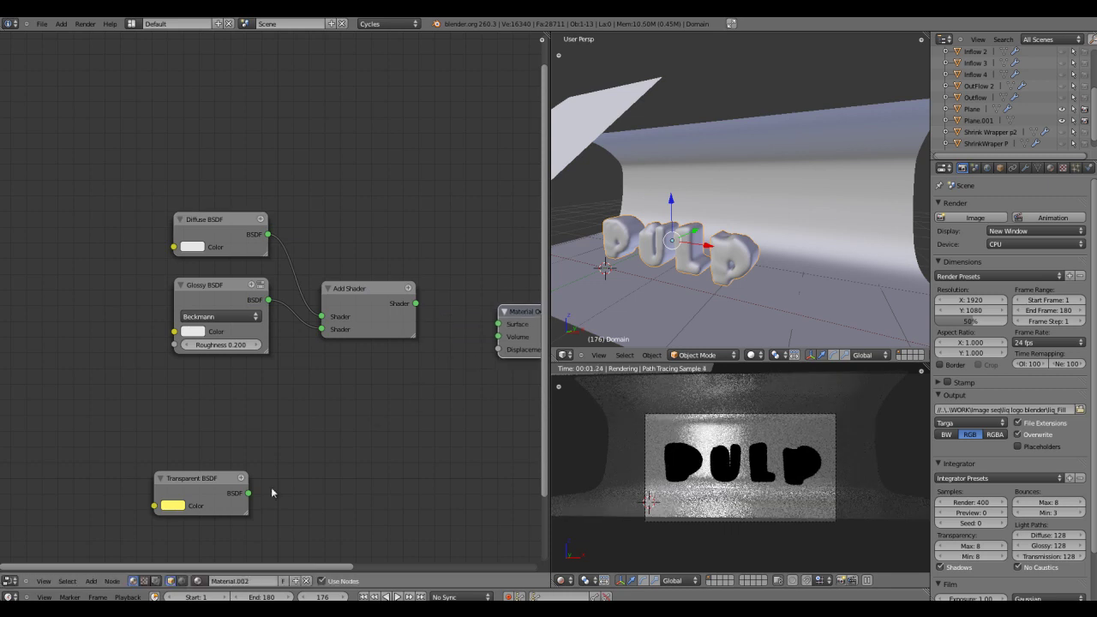
pyautogui.moveTo(206, 481); pyautogui.dragTo(374, 404)
pyautogui.moveTo(393, 371); pyautogui.dragTo(236, 360, button='middle')
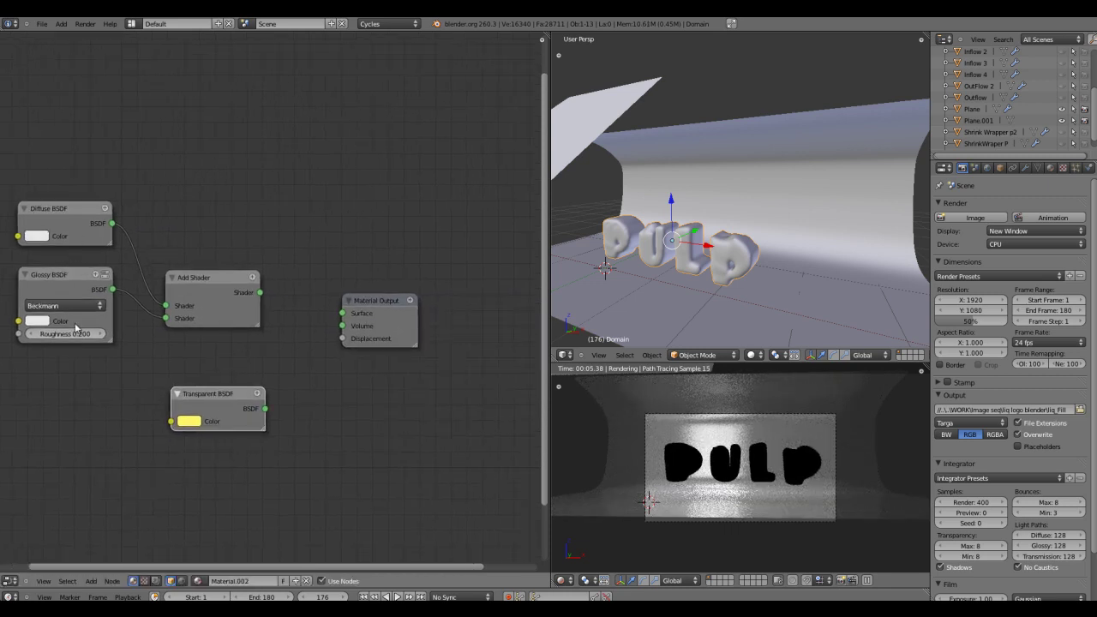
pyautogui.moveTo(196, 279); pyautogui.dragTo(207, 280)
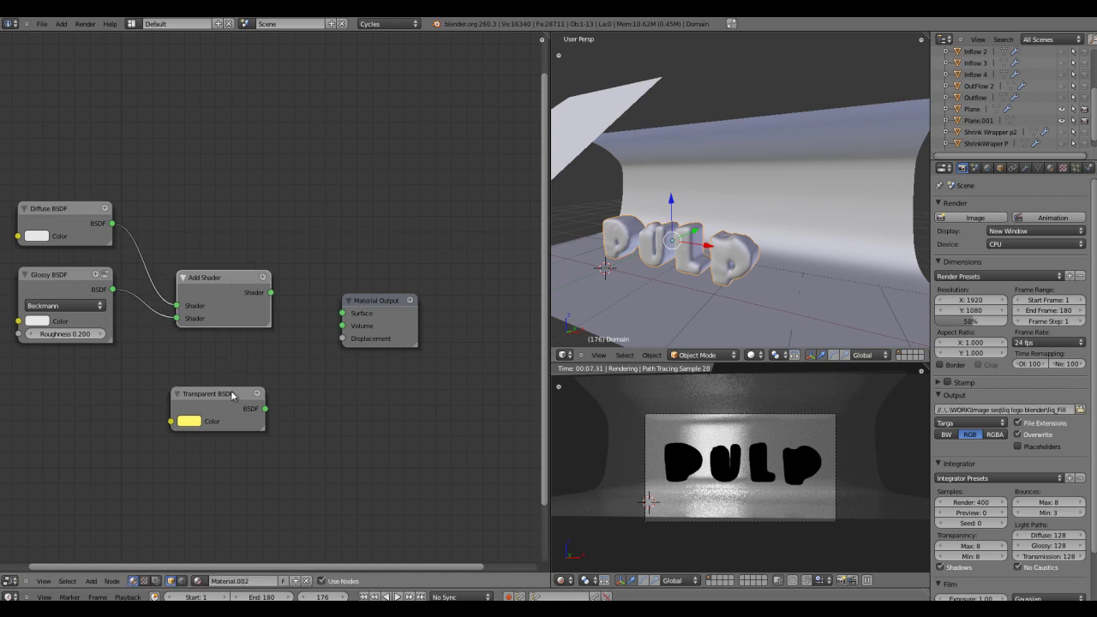
pyautogui.moveTo(210, 396); pyautogui.dragTo(207, 391)
pyautogui.moveTo(363, 307); pyautogui.dragTo(466, 308)
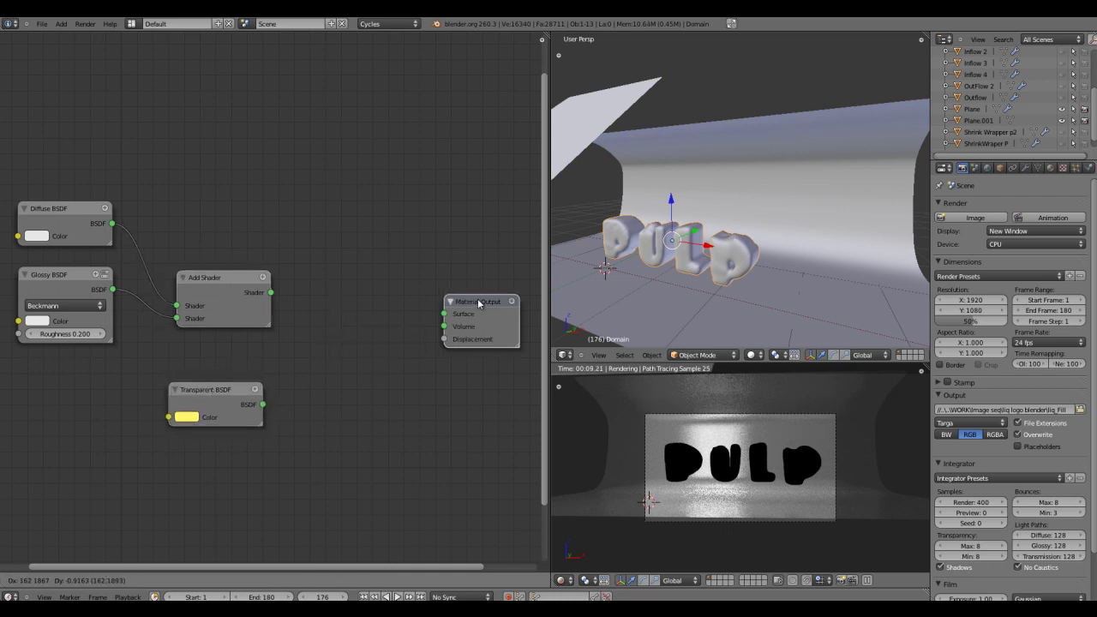
# Add a second Add Shader merging that result with Transparent BSDF into Surface.
pyautogui.hotkey('shift', 'a')
pyautogui.moveTo(283, 341)
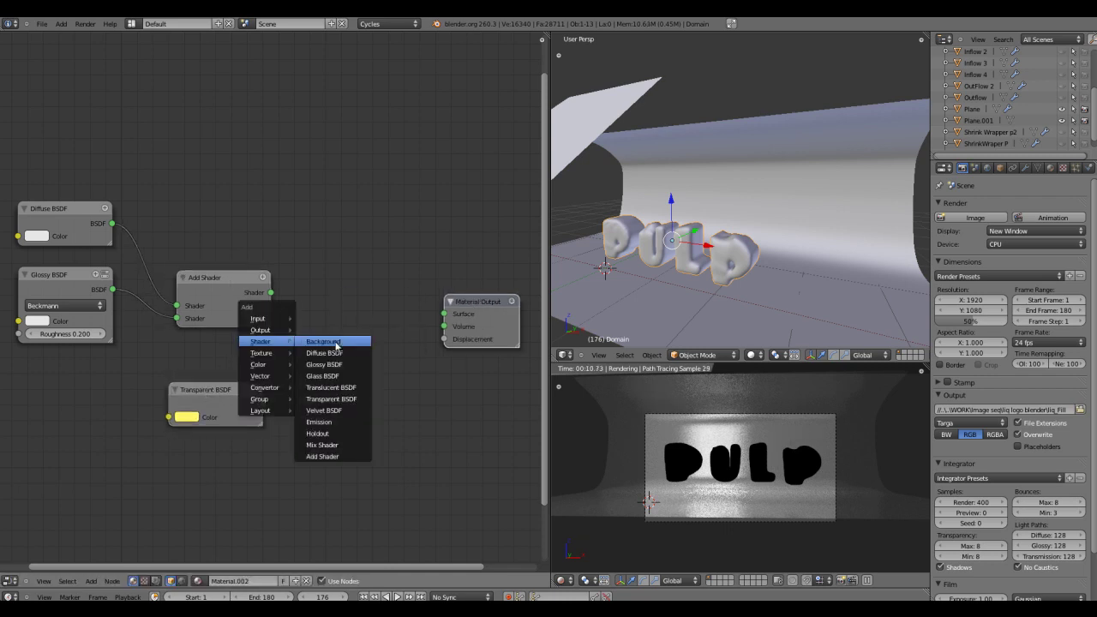
pyautogui.click(330, 461)
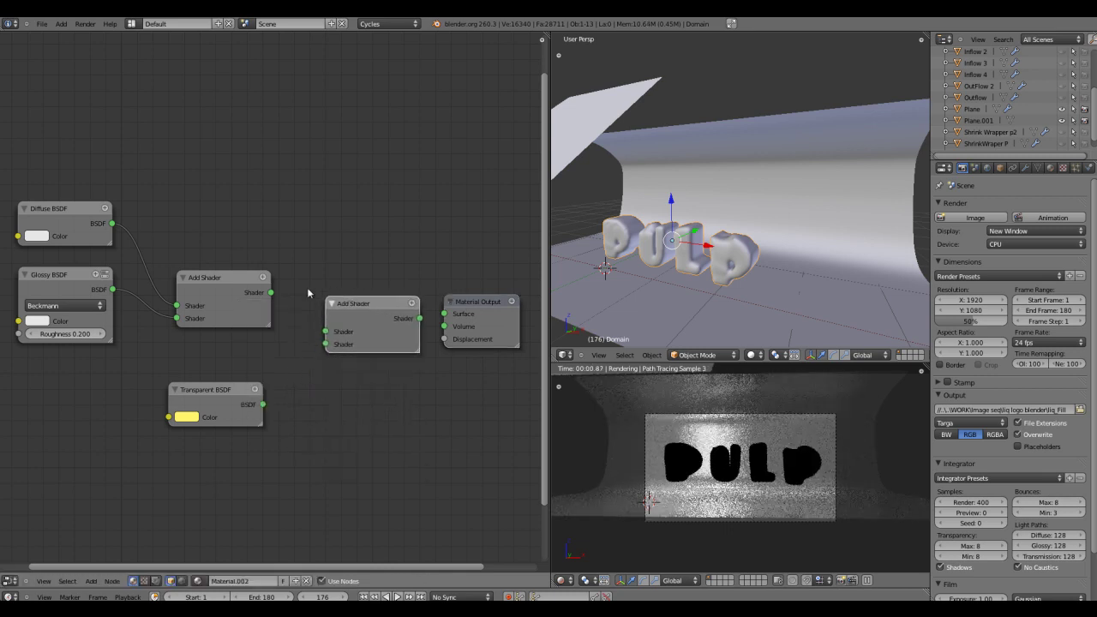
pyautogui.click(342, 337)
pyautogui.moveTo(270, 293); pyautogui.dragTo(326, 331)
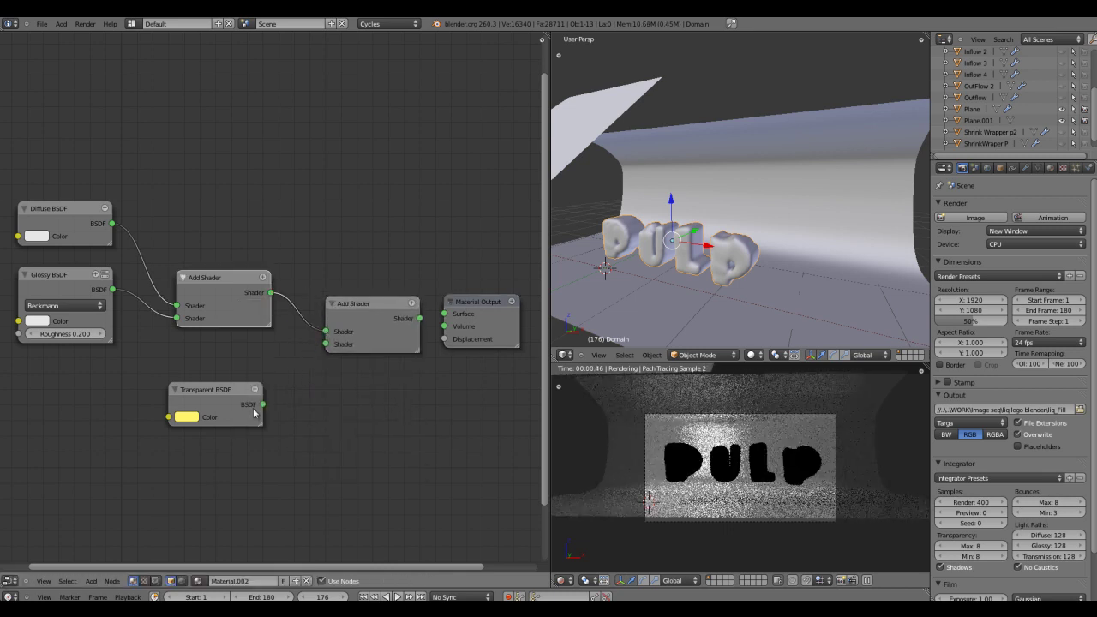
pyautogui.moveTo(263, 404); pyautogui.dragTo(326, 344)
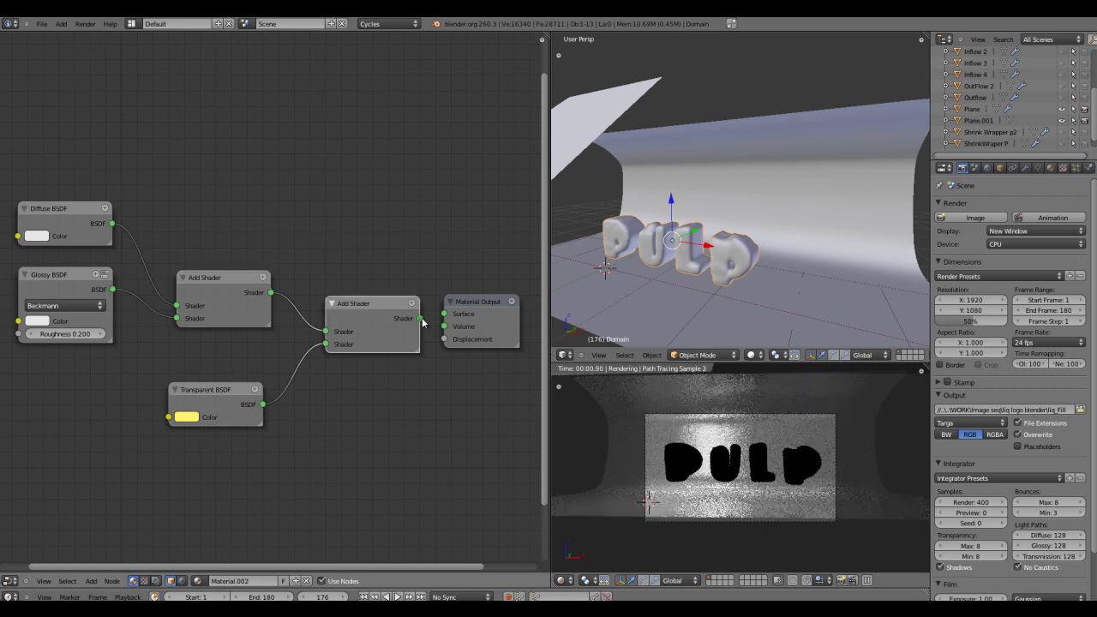
pyautogui.moveTo(419, 318); pyautogui.dragTo(483, 305)
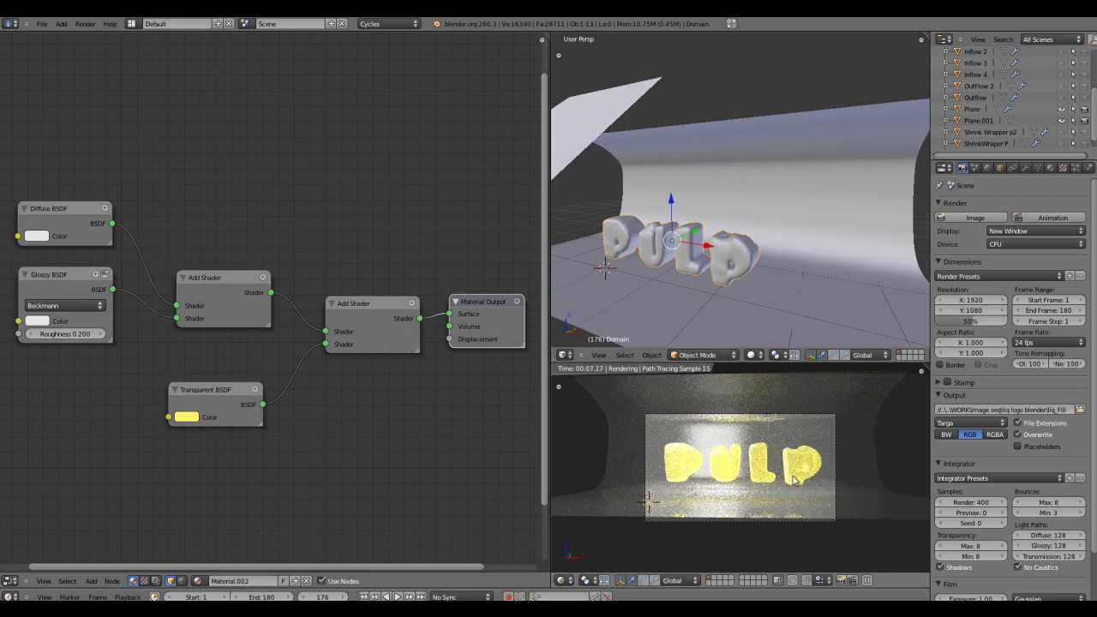
# Set the Glossy BSDF roughness of the text material to 0.440.
pyautogui.moveTo(171, 500); pyautogui.dragTo(392, 507, button='middle')
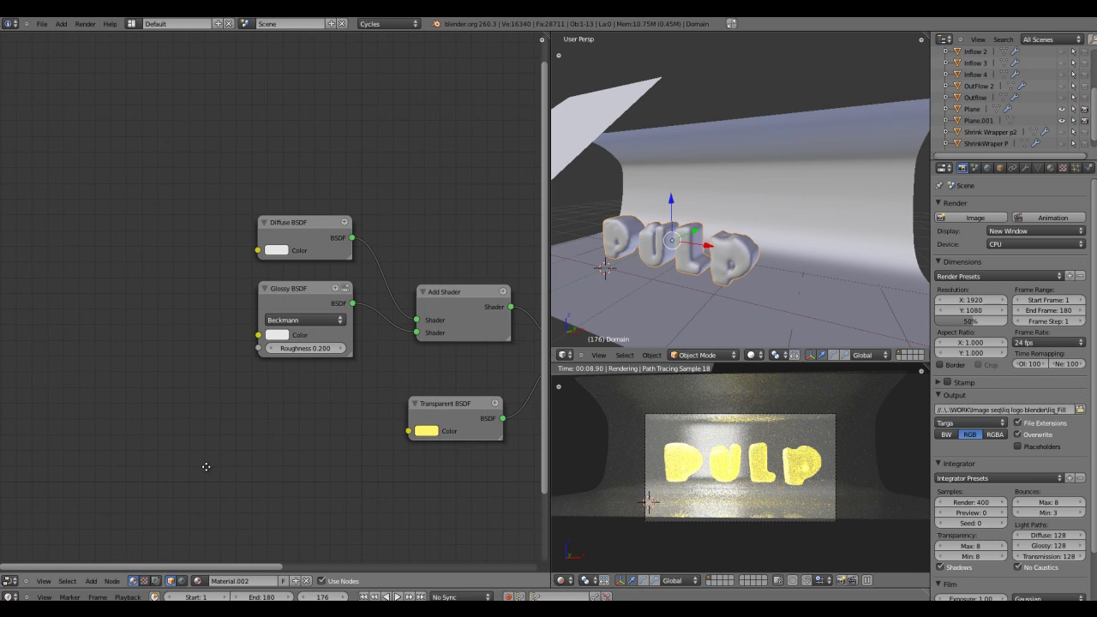
pyautogui.moveTo(206, 466); pyautogui.dragTo(321, 443, button='middle')
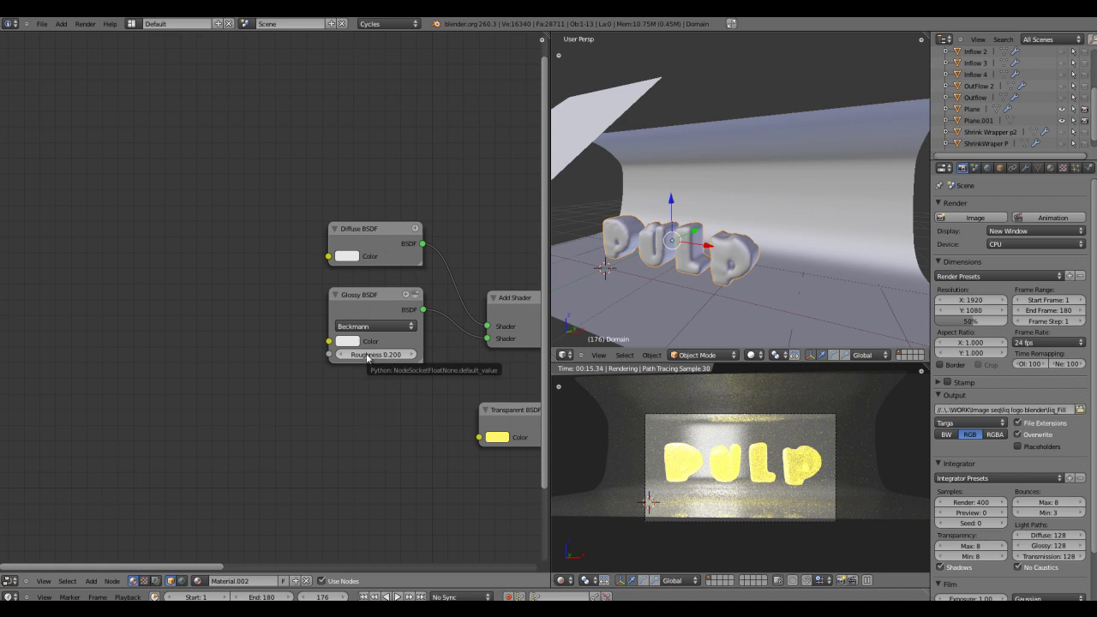
pyautogui.moveTo(393, 356); pyautogui.dragTo(355, 359)
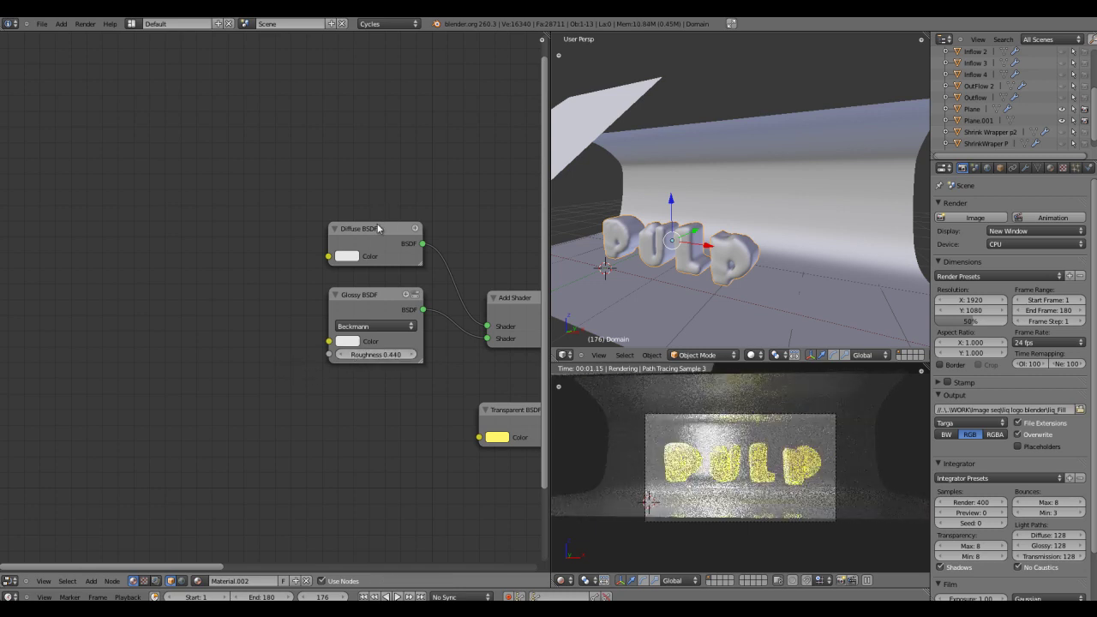
# Change the Diffuse BSDF colour from white to a warm orange-yellow.
pyautogui.click(379, 230)
pyautogui.click(340, 256)
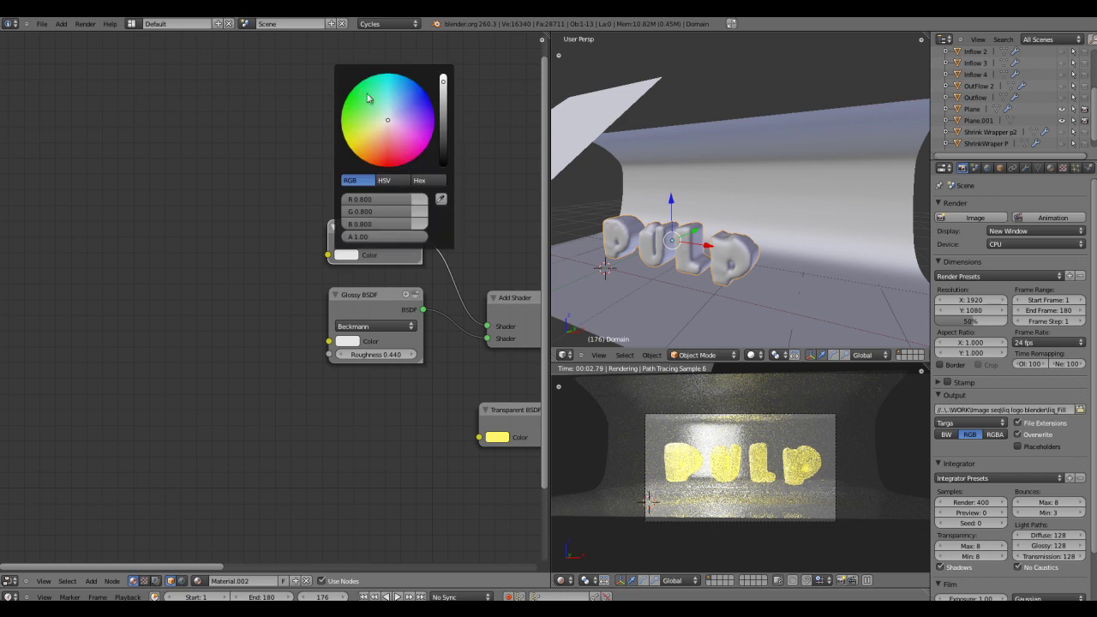
pyautogui.click(358, 150)
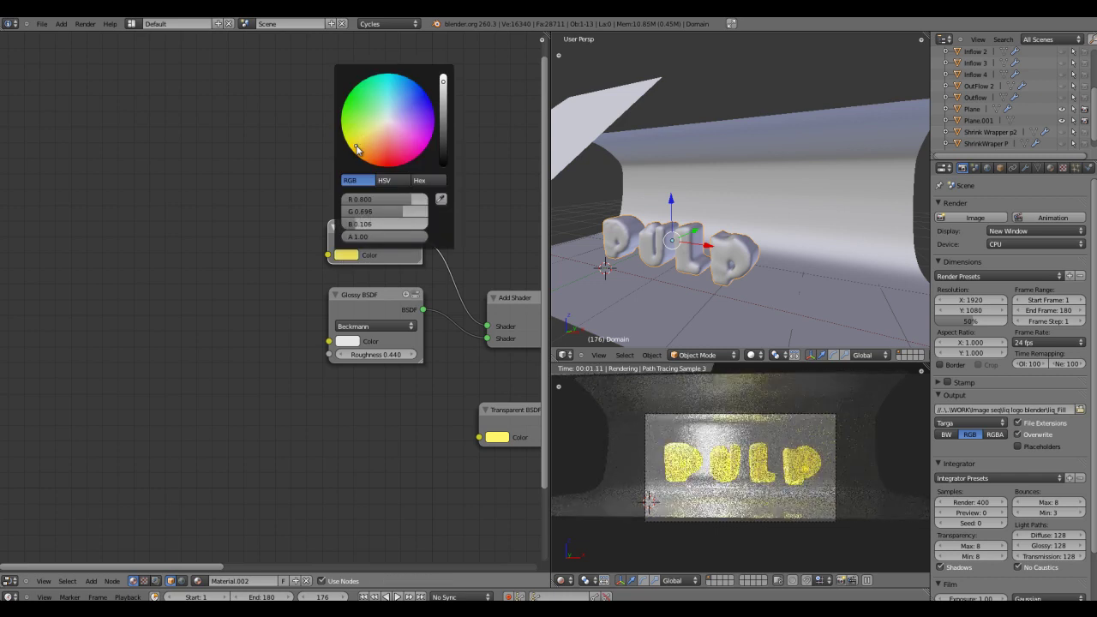
pyautogui.click(353, 148)
pyautogui.click(395, 459)
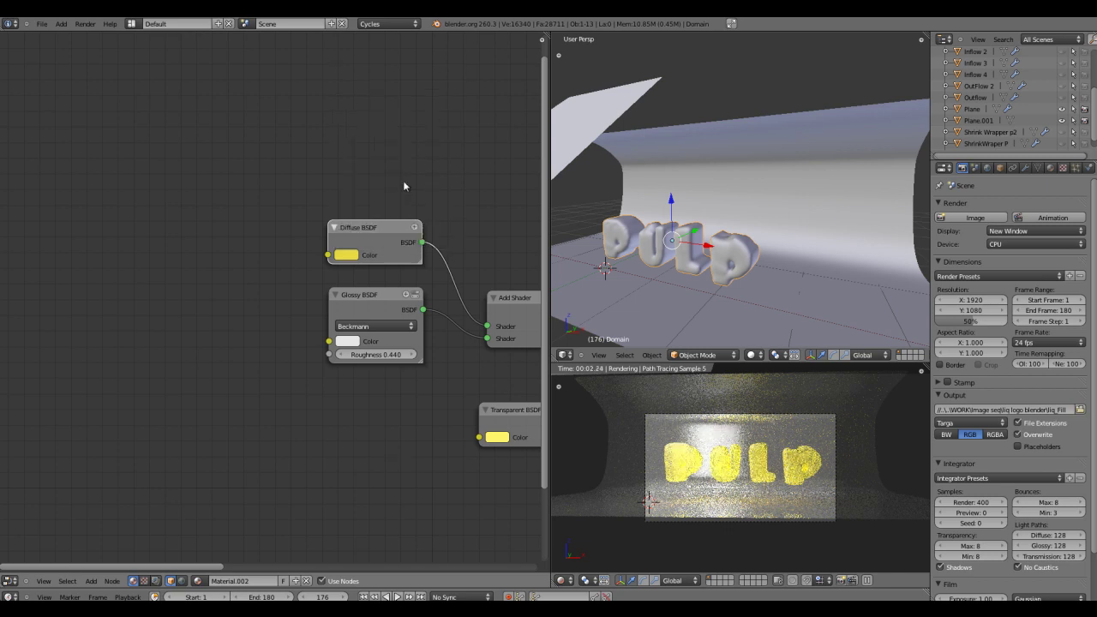
pyautogui.click(352, 256)
pyautogui.moveTo(354, 151); pyautogui.dragTo(360, 160)
# Give the plane's Emission node strength 0.300 and a pale blue colour (R 0.474, G 0.734, B 0.800).
pyautogui.moveTo(294, 453); pyautogui.dragTo(372, 456, button='middle')
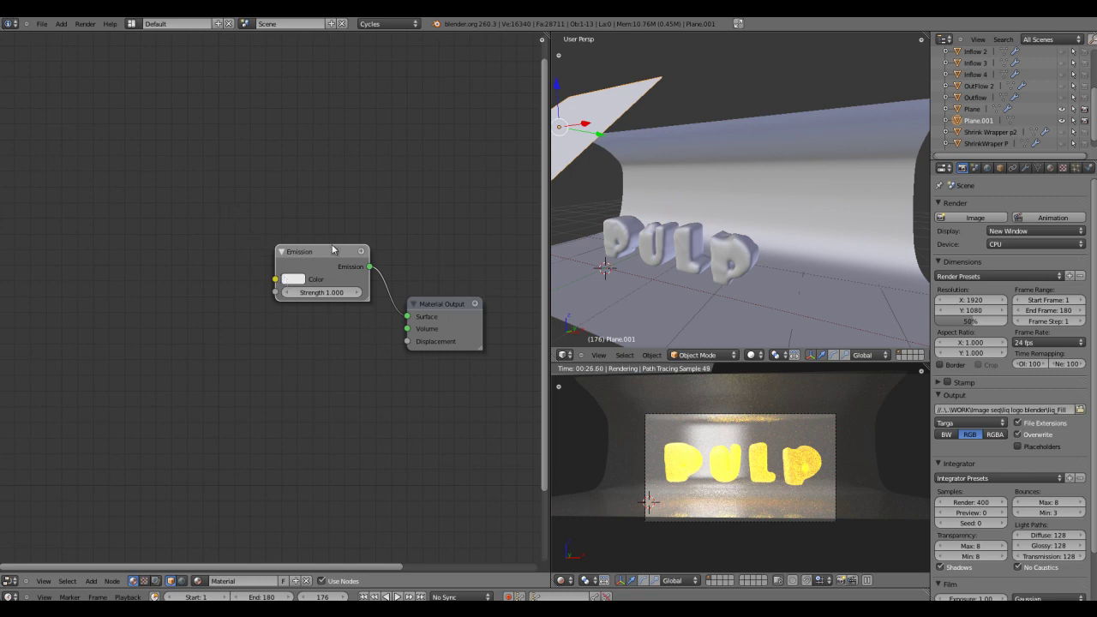
pyautogui.moveTo(334, 249); pyautogui.dragTo(282, 235)
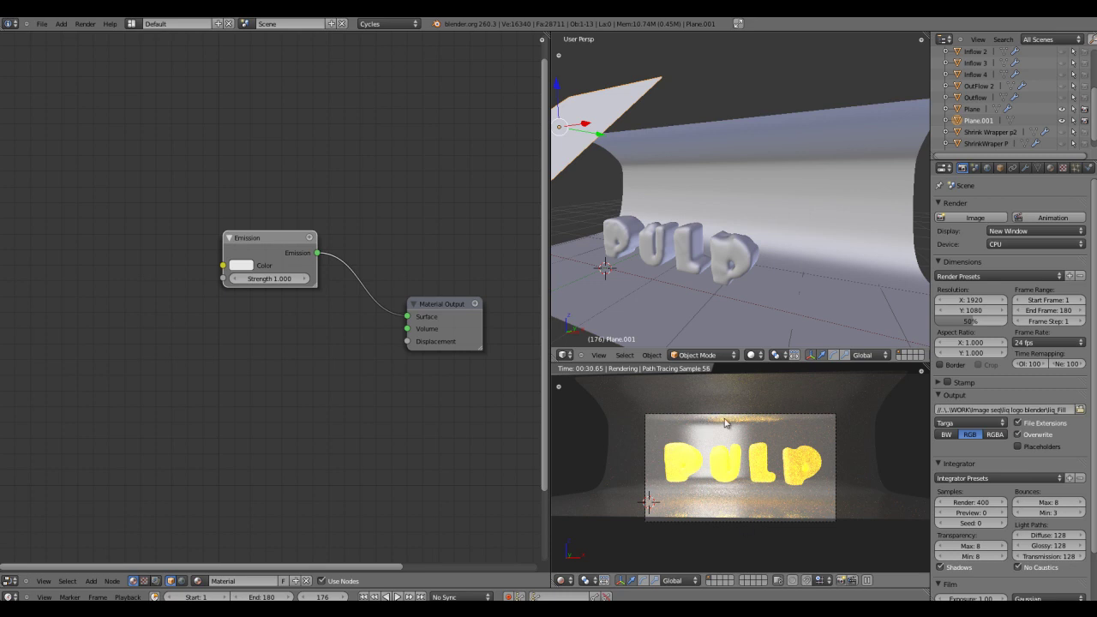
pyautogui.moveTo(274, 284); pyautogui.dragTo(252, 287)
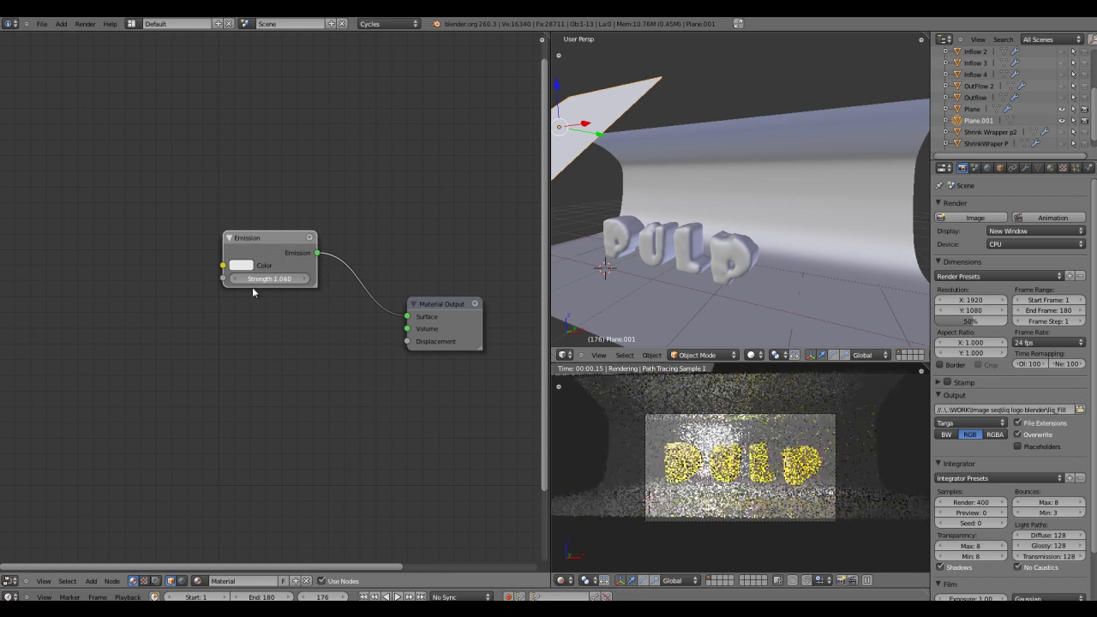
pyautogui.click(257, 280)
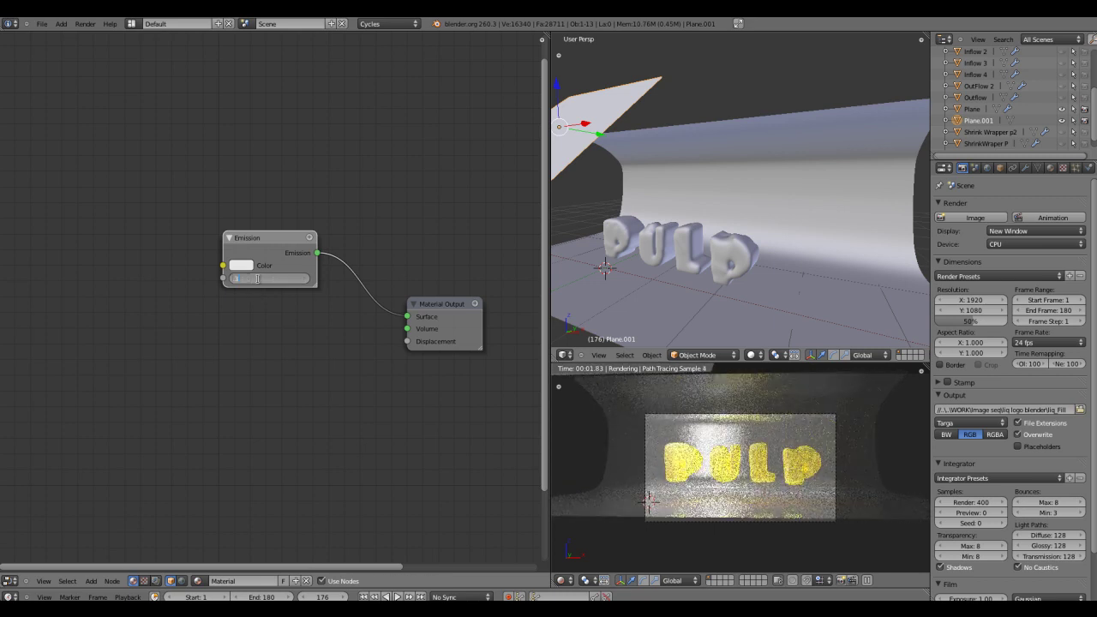
pyautogui.write('0.3')
pyautogui.press('Return')
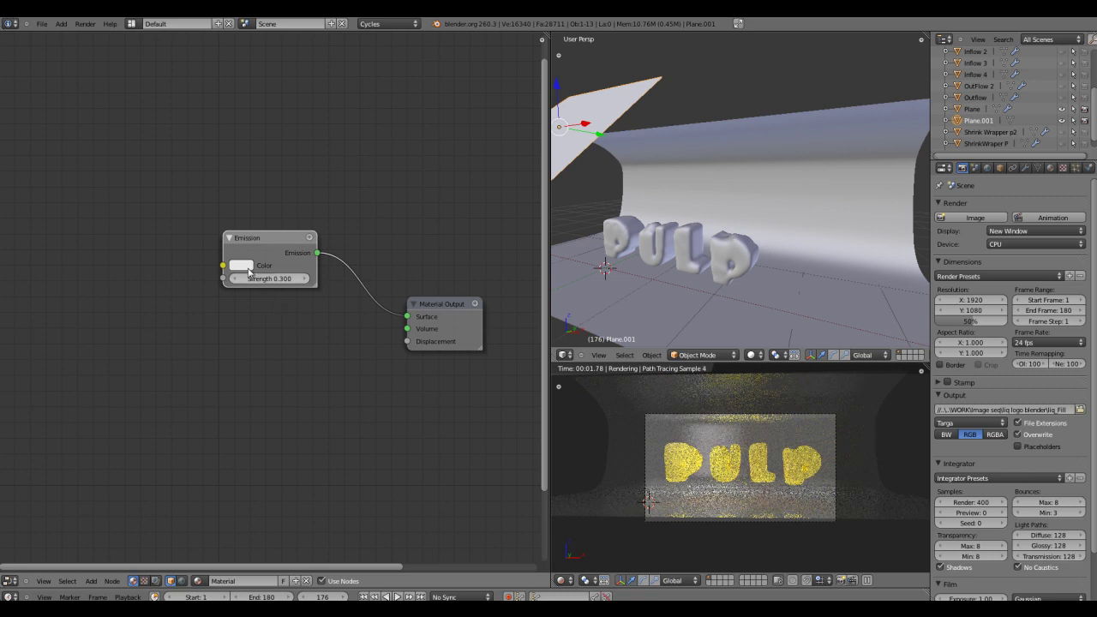
pyautogui.click(246, 267)
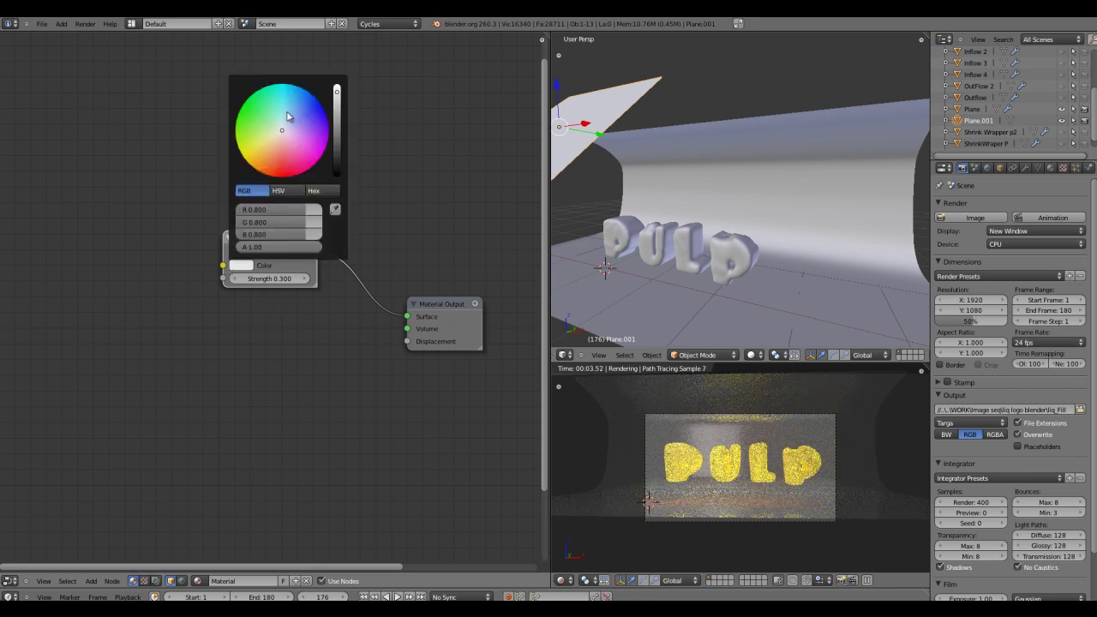
pyautogui.moveTo(288, 114)
pyautogui.mouseDown()
pyautogui.moveTo(288, 97)
pyautogui.moveTo(287, 112)
pyautogui.mouseUp()
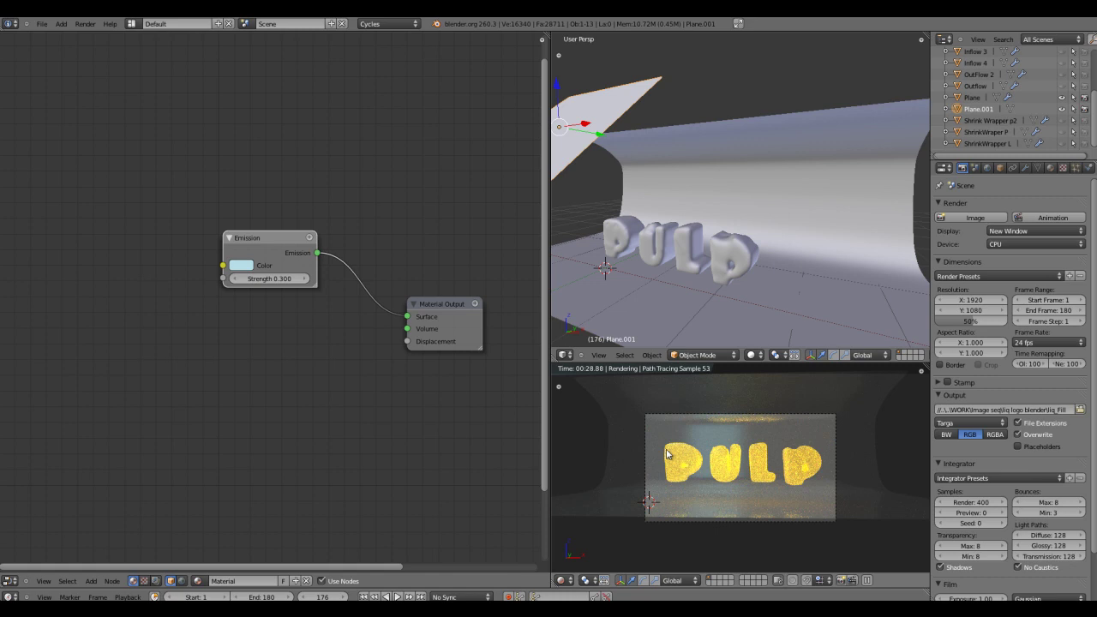
# Create a new world whose colour is an Image Texture loaded with studio032.exr from Studio Setup.
pyautogui.click(988, 168)
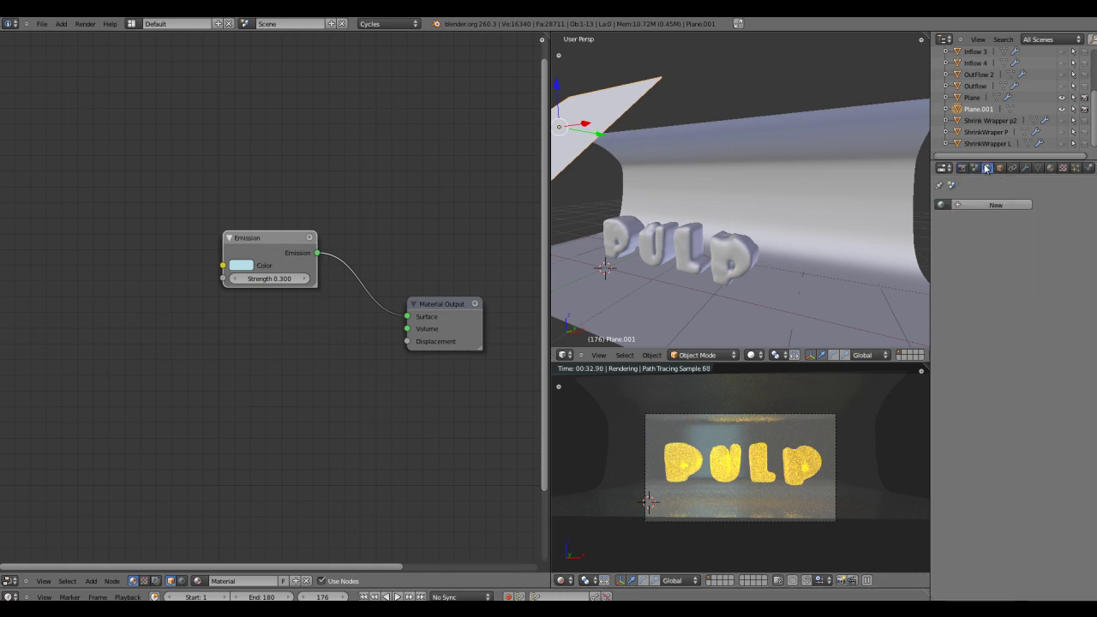
pyautogui.click(995, 205)
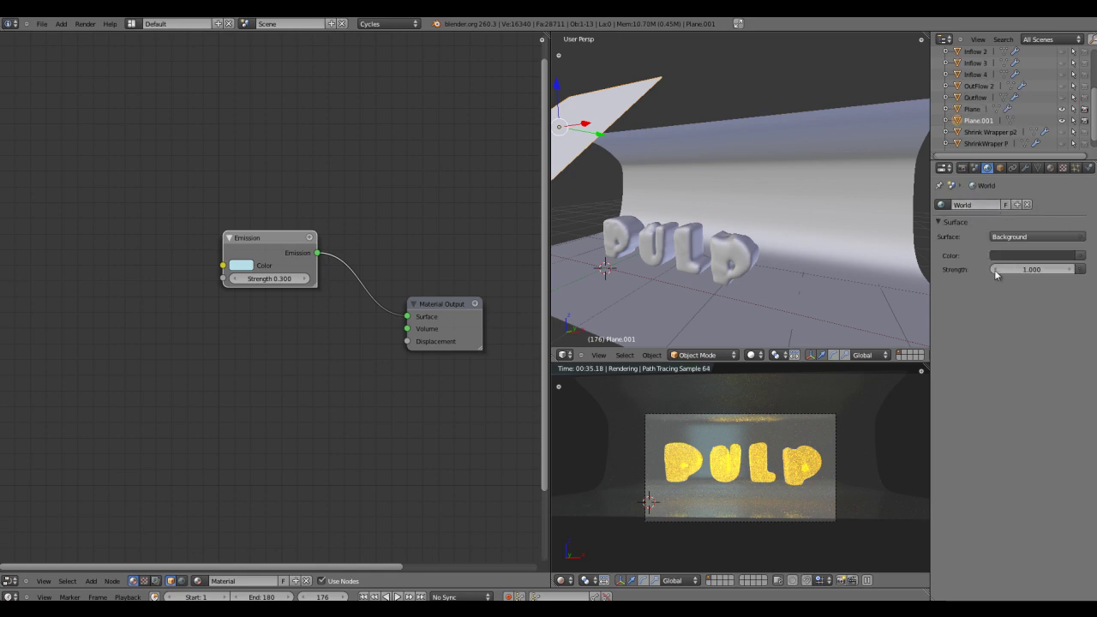
pyautogui.click(1081, 256)
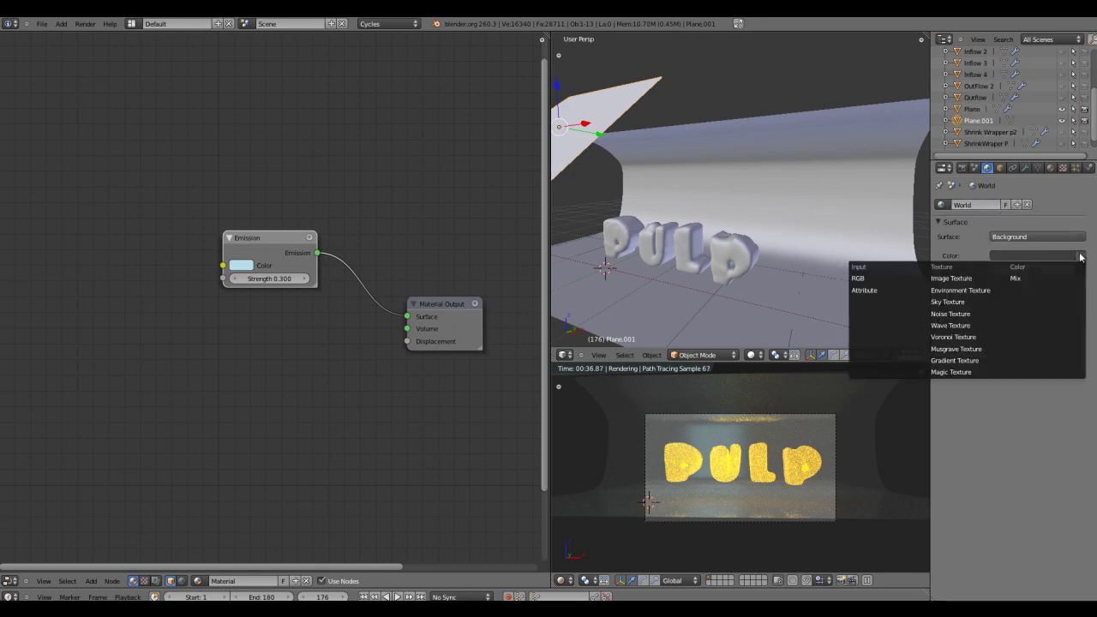
pyautogui.click(951, 280)
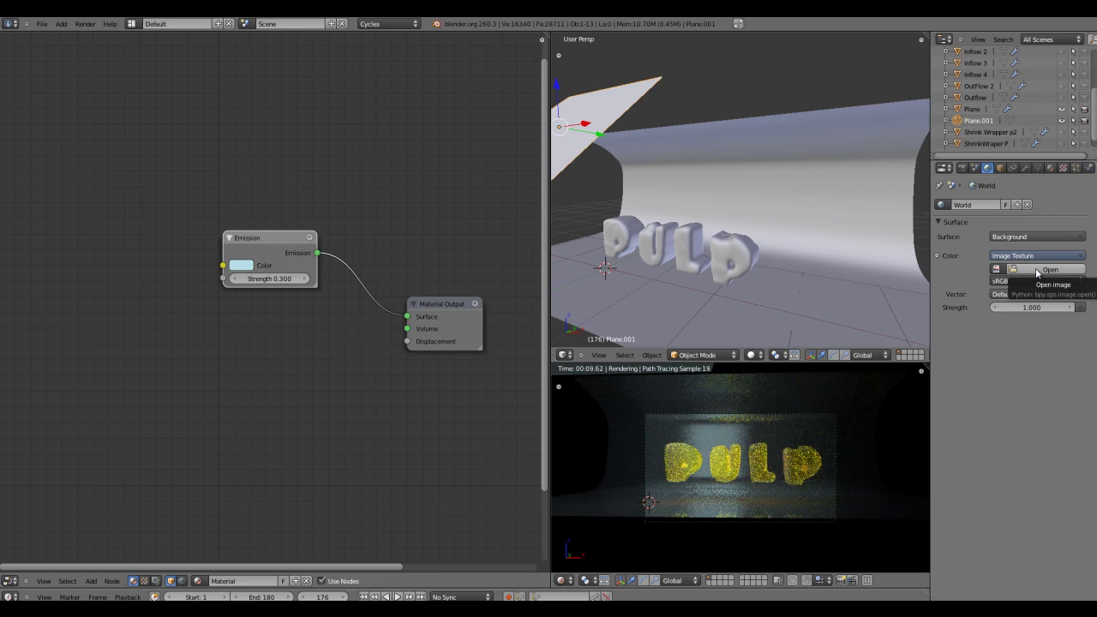
pyautogui.click(1037, 271)
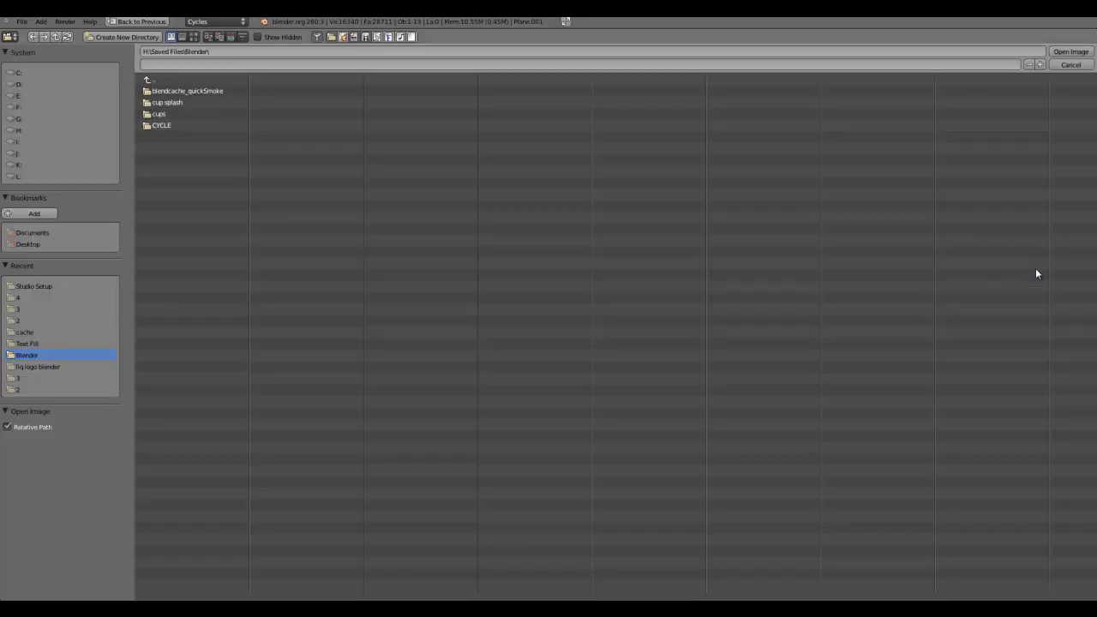
pyautogui.click(30, 286)
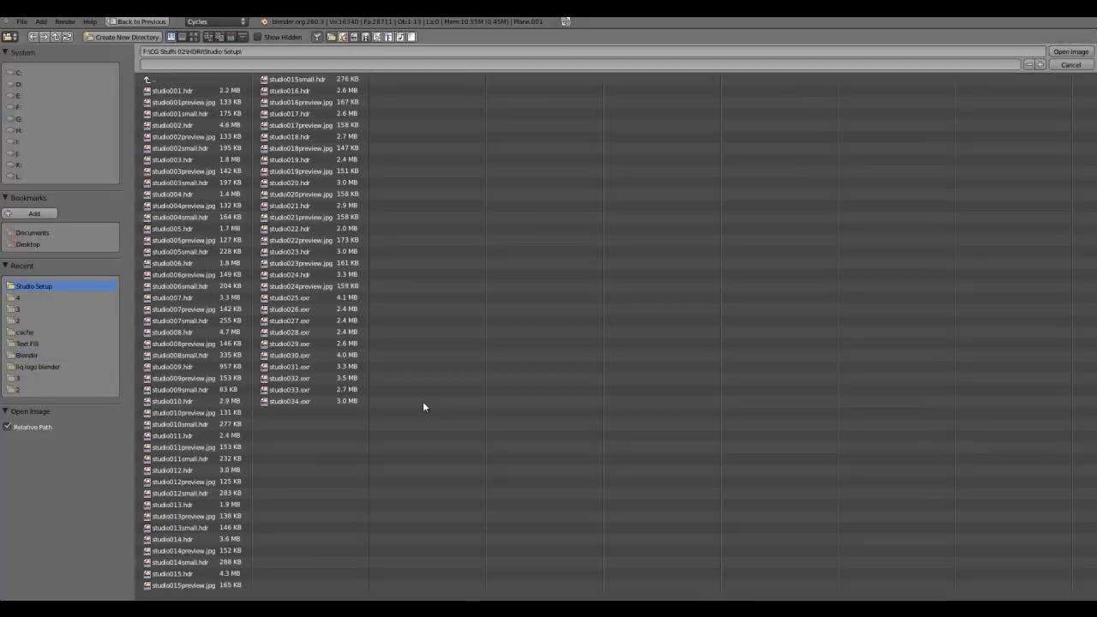
pyautogui.click(287, 379)
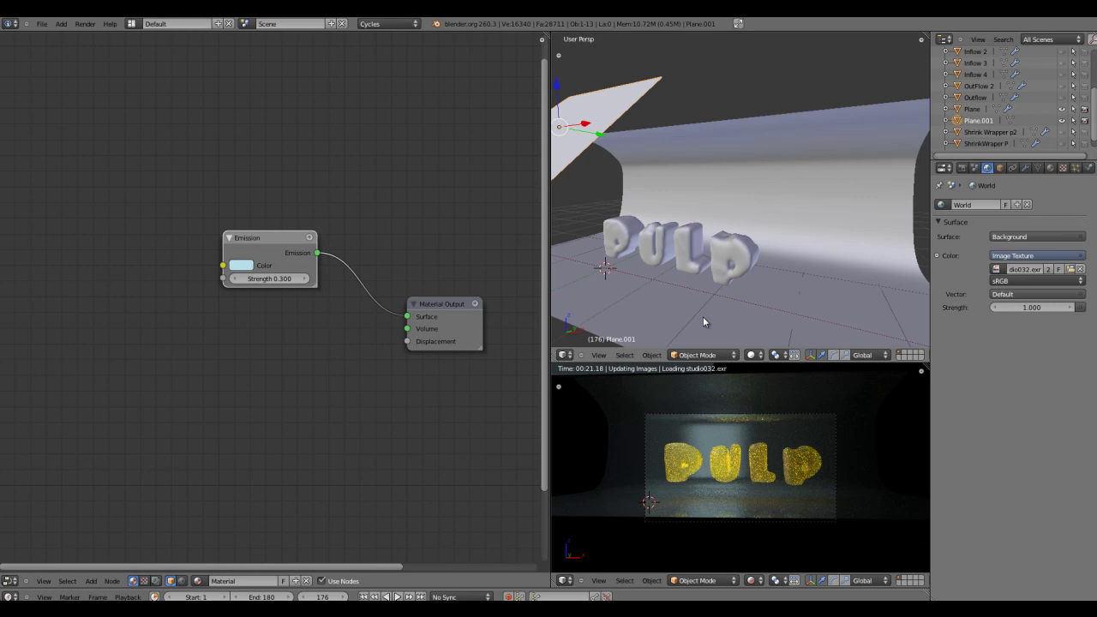
pyautogui.click(1071, 51)
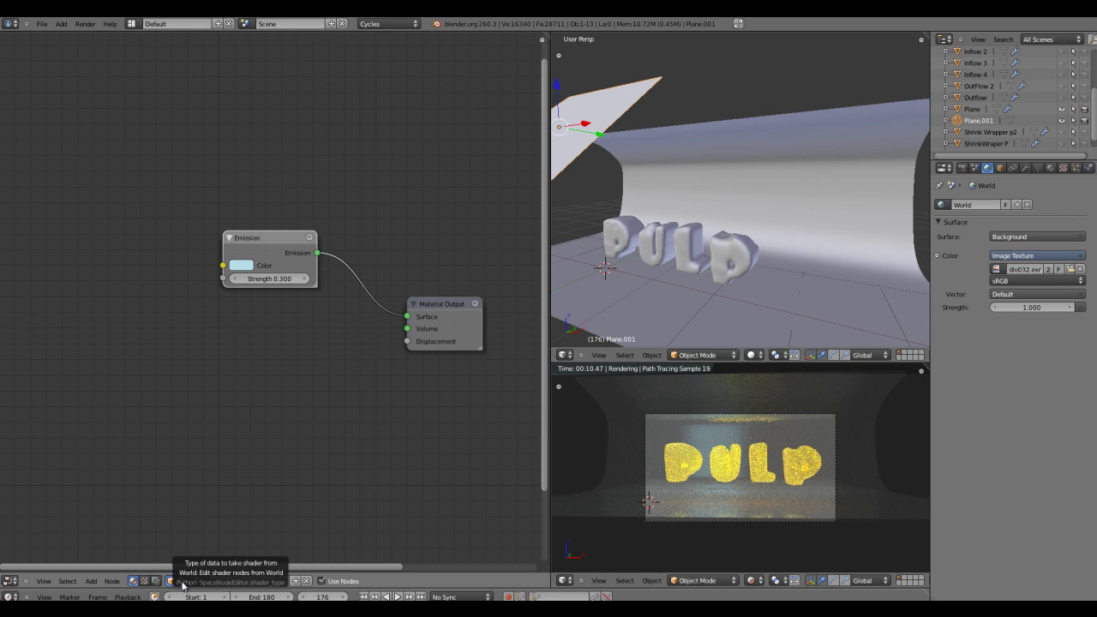
# In the world nodes, link a Texture Coordinate node's Camera output to the Image Texture vector.
pyautogui.click(182, 582)
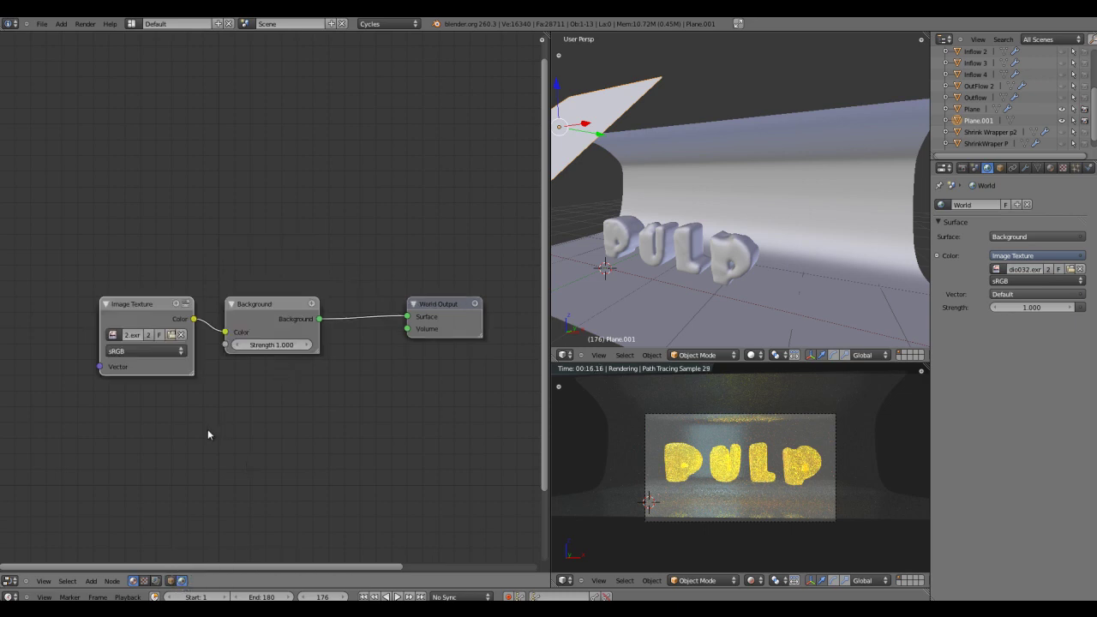
pyautogui.click(170, 581)
pyautogui.click(181, 581)
pyautogui.moveTo(191, 481); pyautogui.dragTo(368, 424, button='middle')
pyautogui.moveTo(280, 258); pyautogui.dragTo(269, 202)
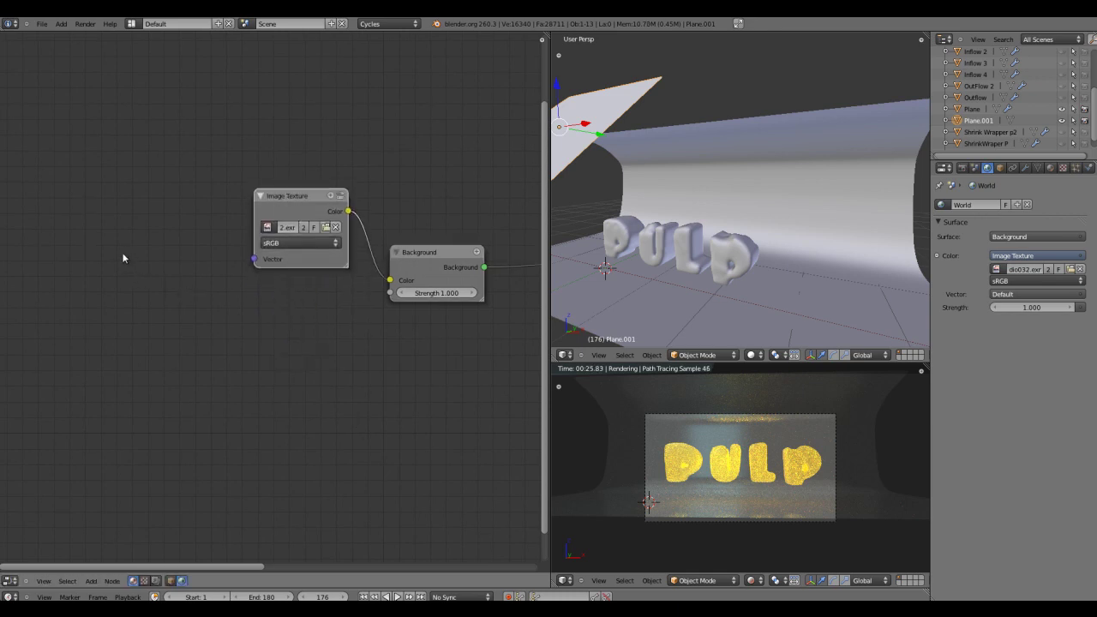
pyautogui.hotkey('shift', 'a')
pyautogui.moveTo(100, 233)
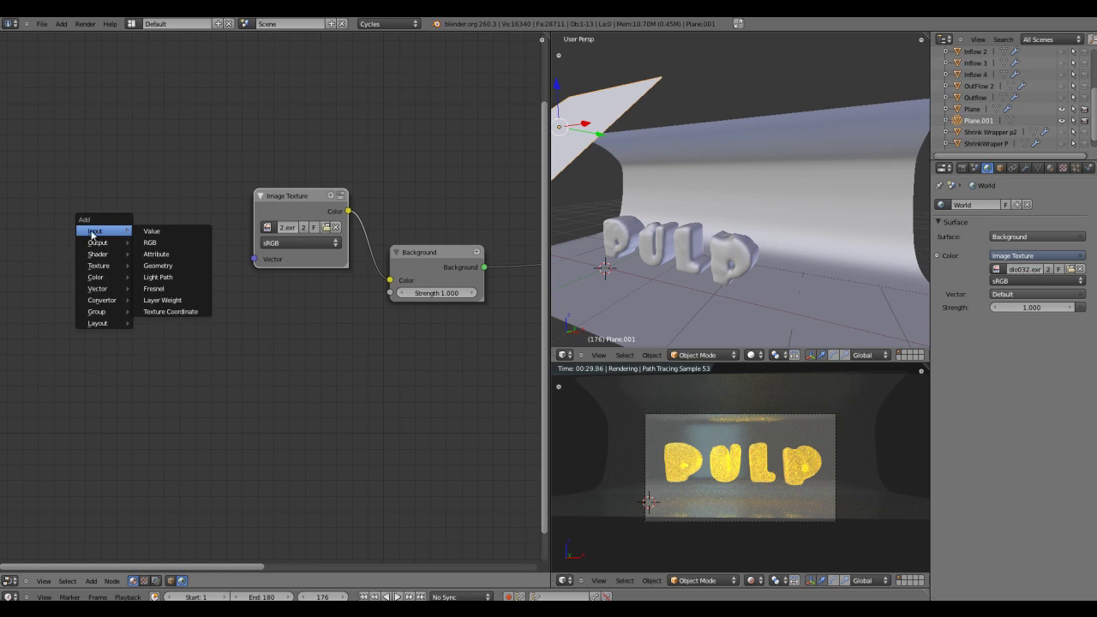
pyautogui.click(176, 311)
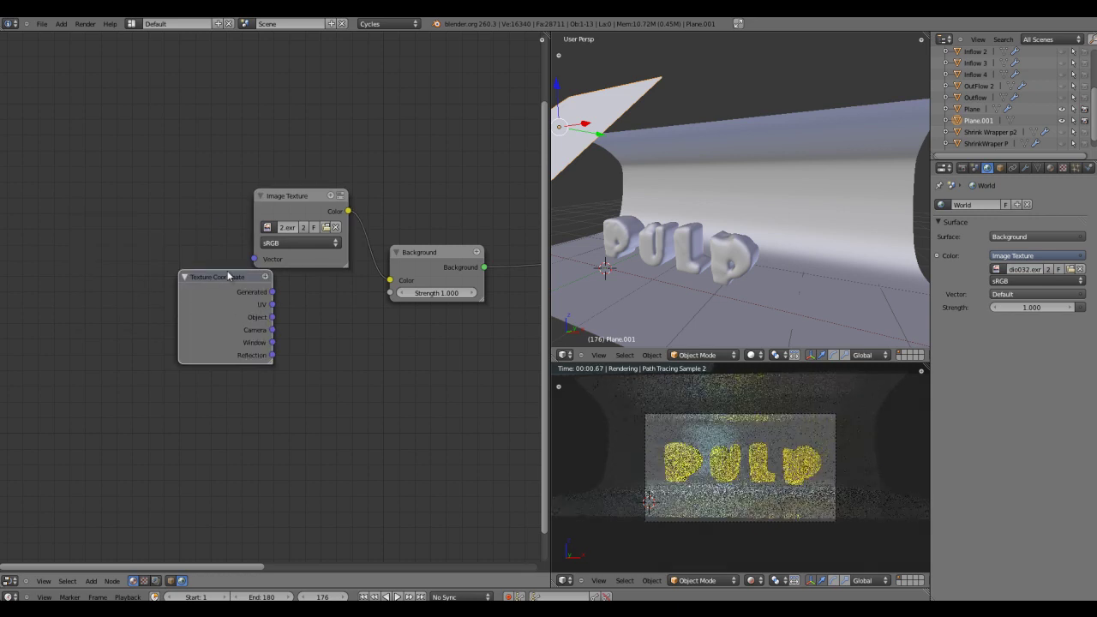
pyautogui.click(141, 151)
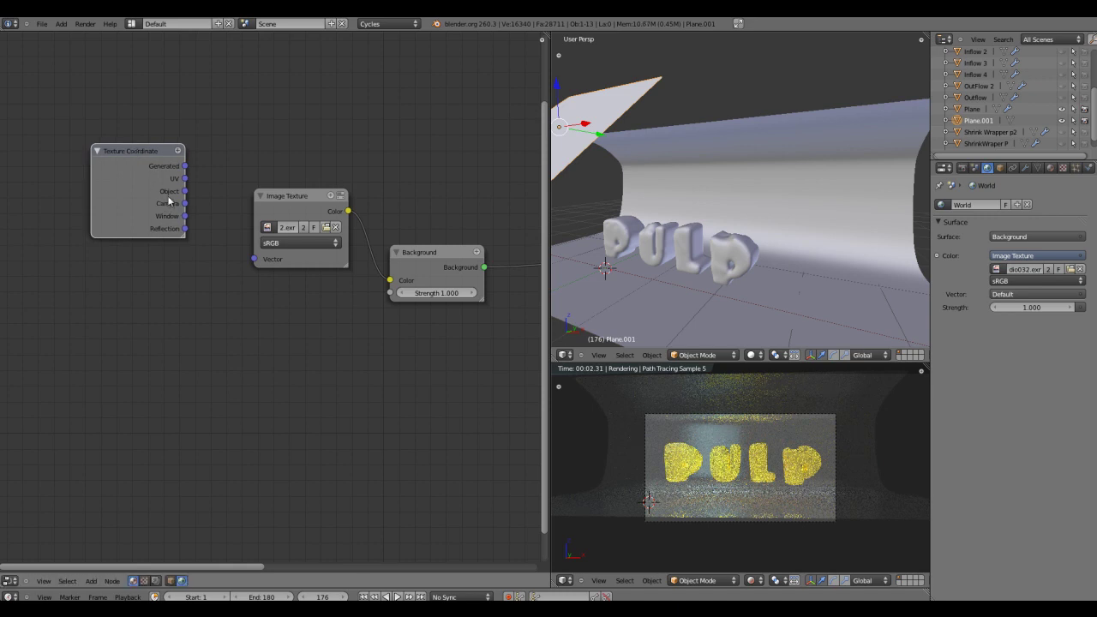
pyautogui.moveTo(185, 203); pyautogui.dragTo(254, 259)
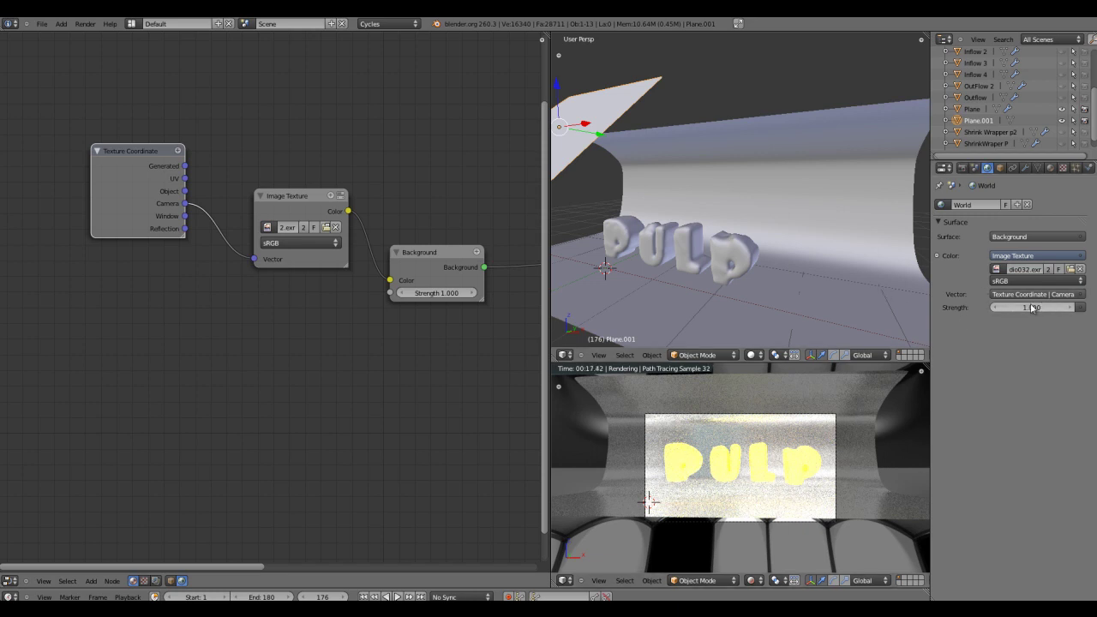
# Set the world Background node strength to 0.500.
pyautogui.click(1035, 309)
pyautogui.click(433, 296)
pyautogui.click(434, 292)
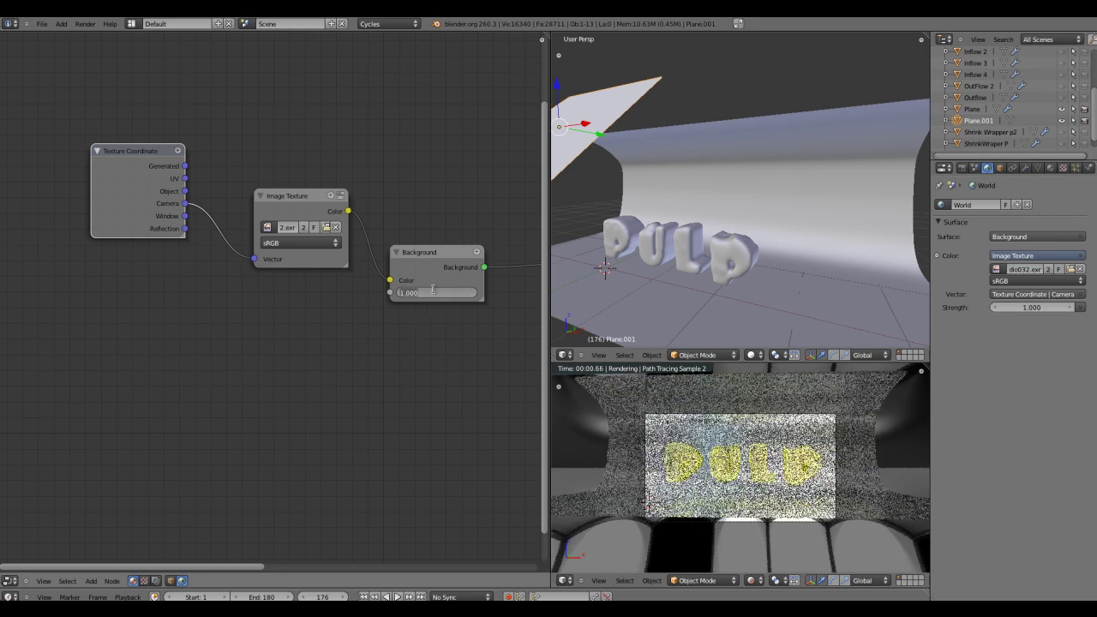
pyautogui.write('0.2')
pyautogui.press('Return')
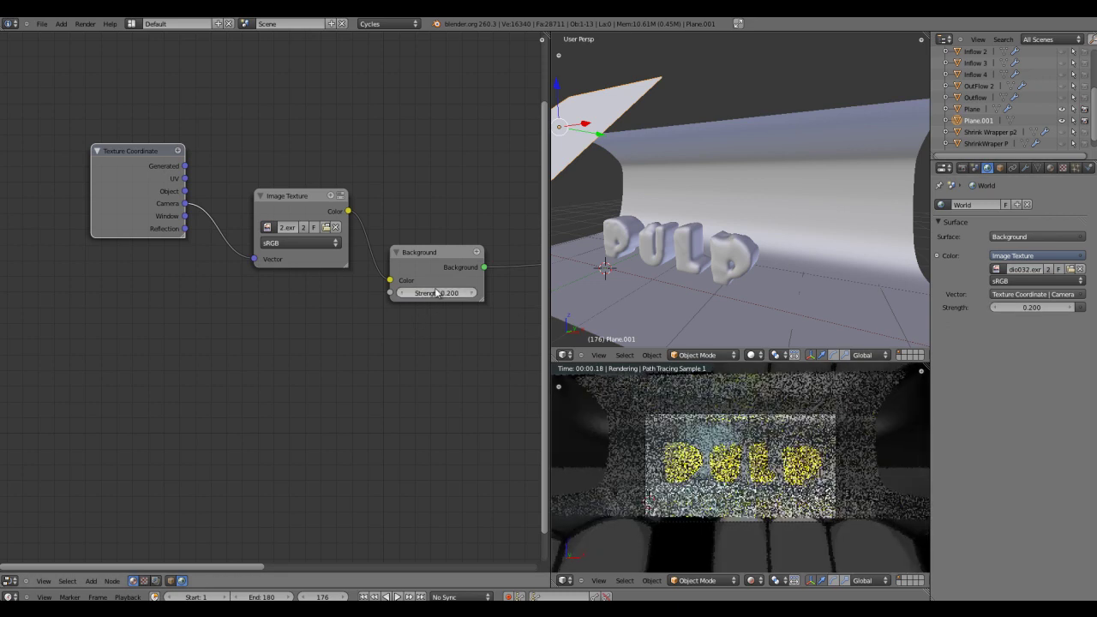
pyautogui.click(427, 293)
pyautogui.write('0.5')
pyautogui.press('Return')
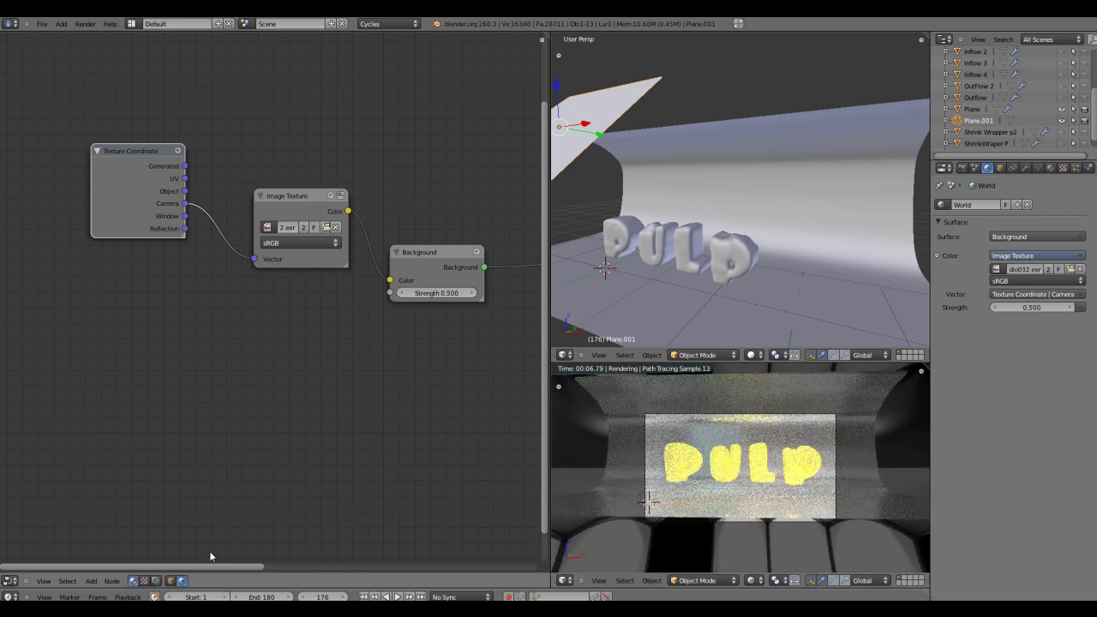
pyautogui.click(170, 580)
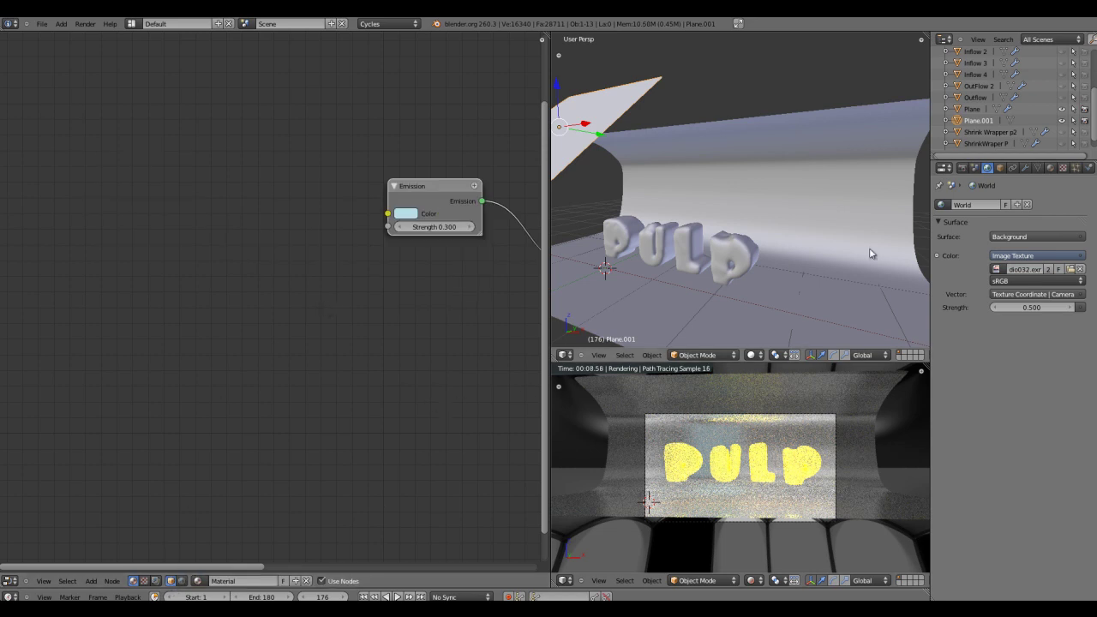
# Select the PULP text and darken its Transparent BSDF colour to olive and Glossy colour to grey.
pyautogui.rightClick(721, 248)
pyautogui.click(452, 383)
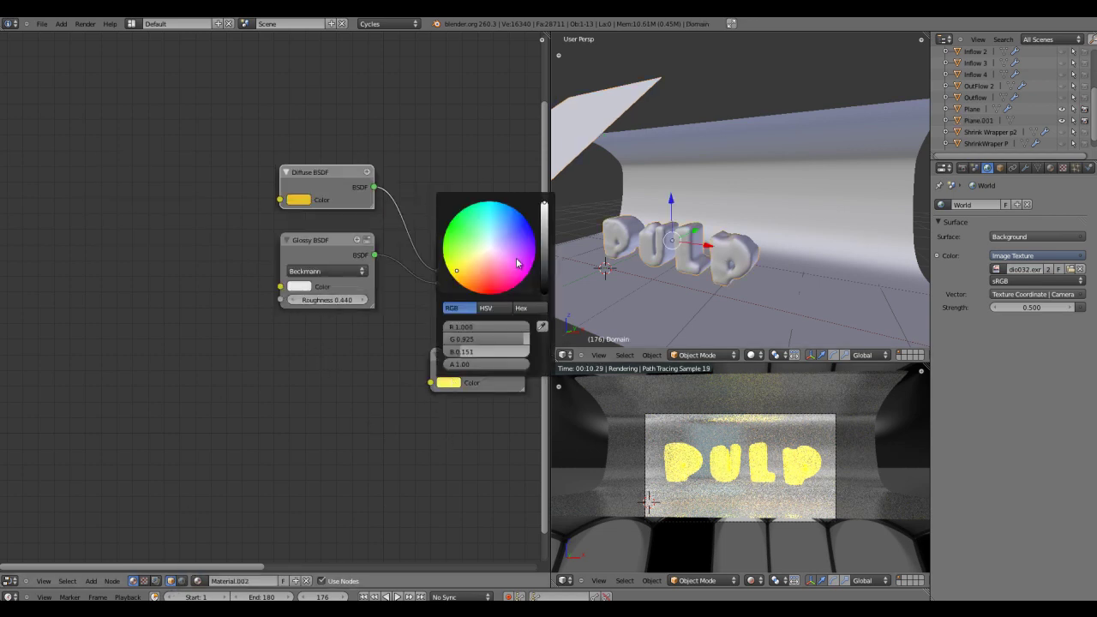
pyautogui.moveTo(547, 216); pyautogui.dragTo(544, 246)
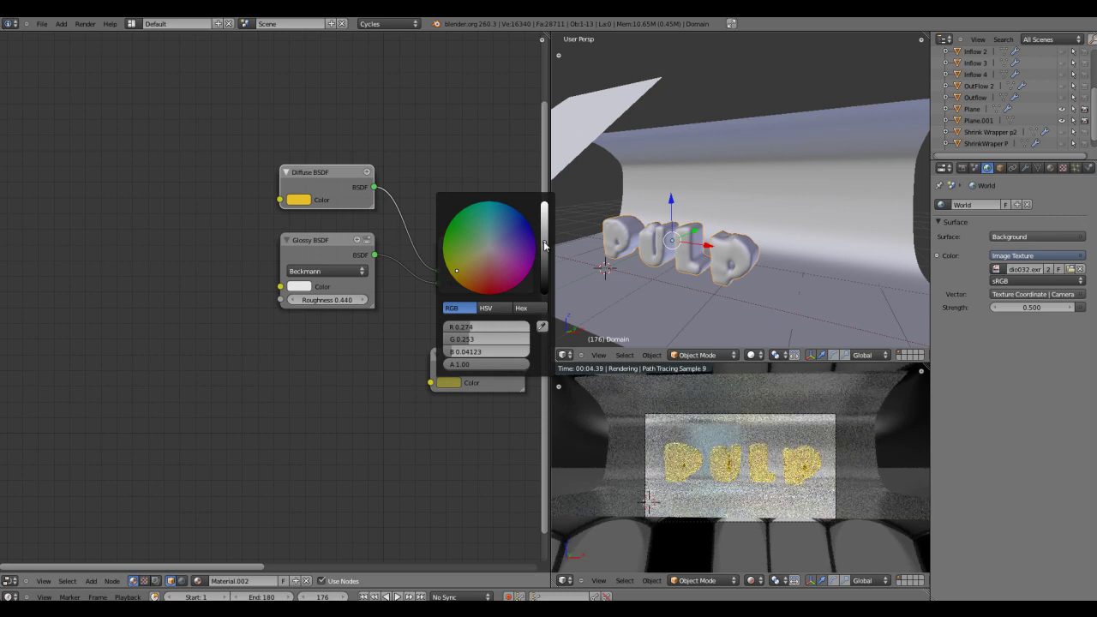
pyautogui.moveTo(545, 246); pyautogui.dragTo(545, 248)
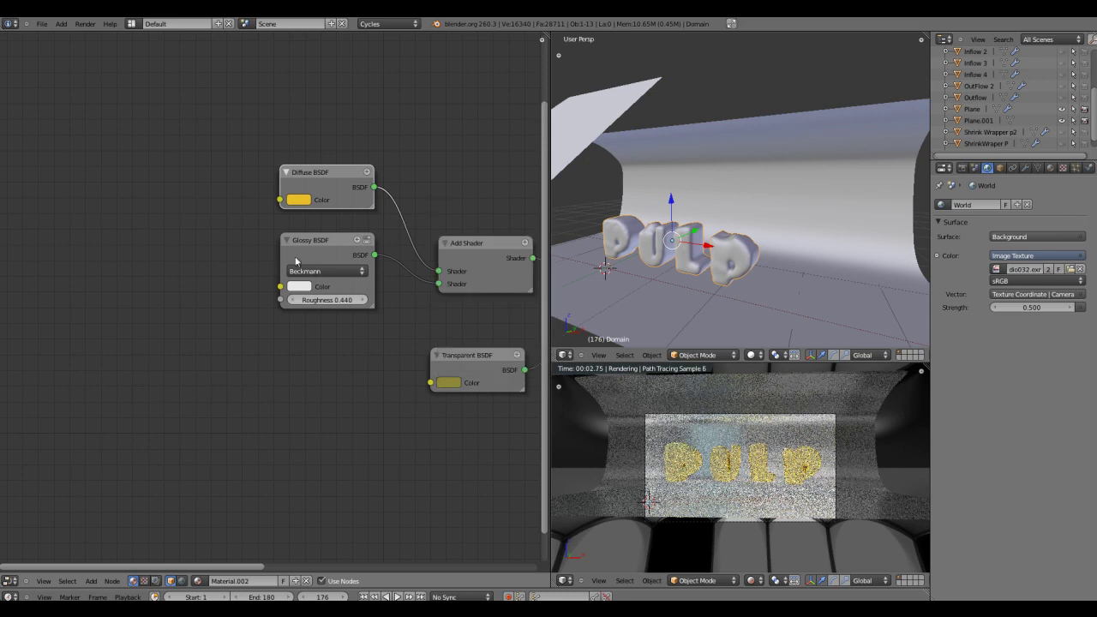
pyautogui.click(300, 287)
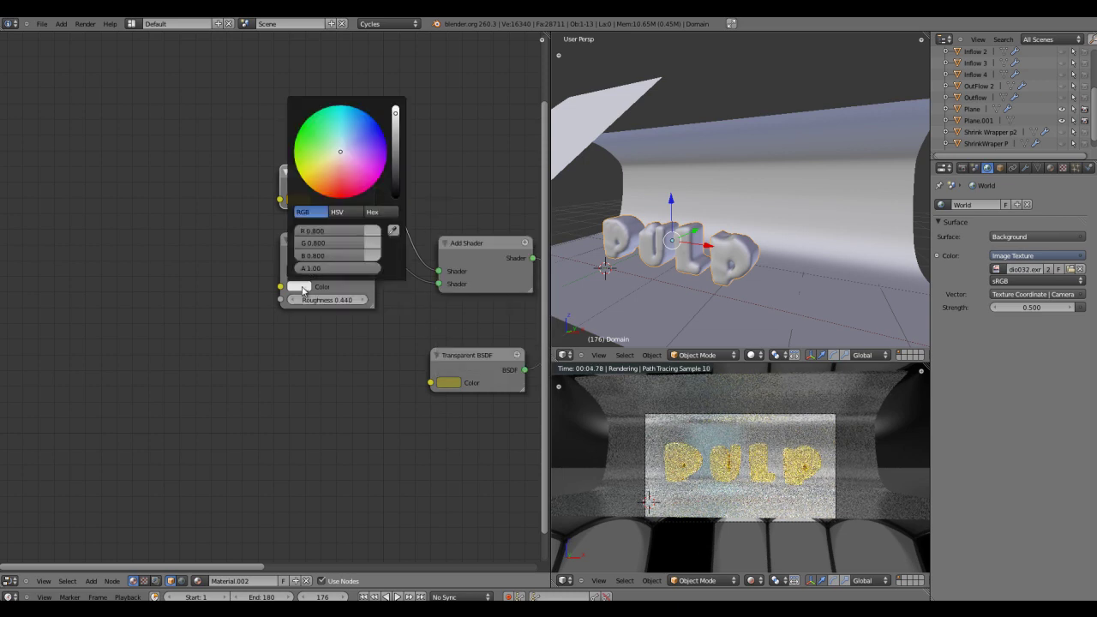
pyautogui.click(395, 116)
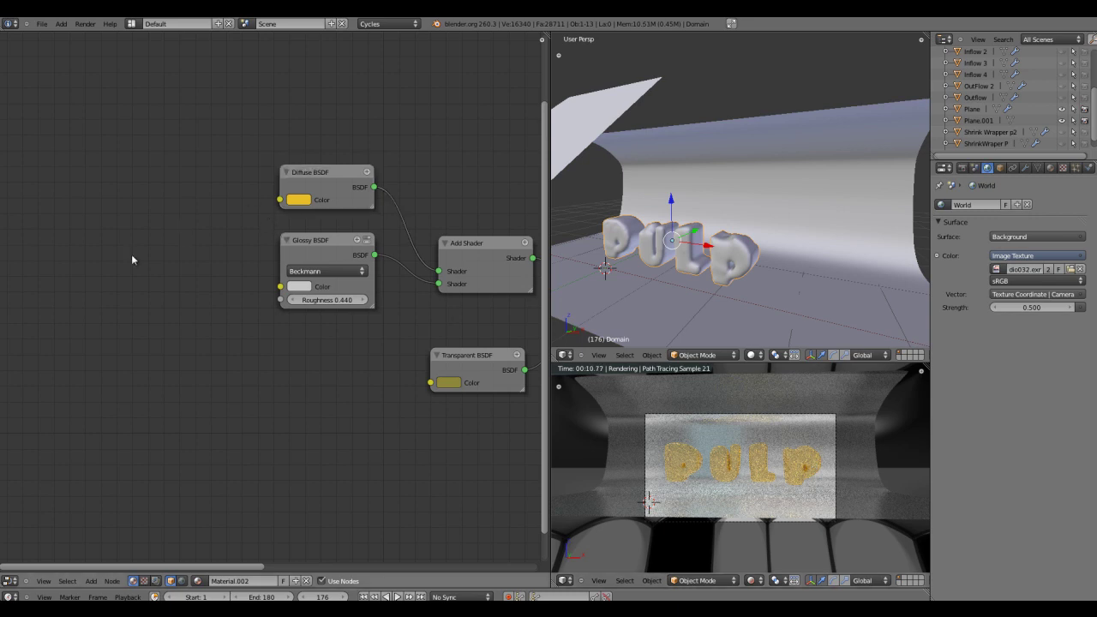
pyautogui.hotkey('shift', 'a')
# Add a Layer Weight node above the rearranged Diffuse and Glossy BSDF nodes.
pyautogui.moveTo(108, 237)
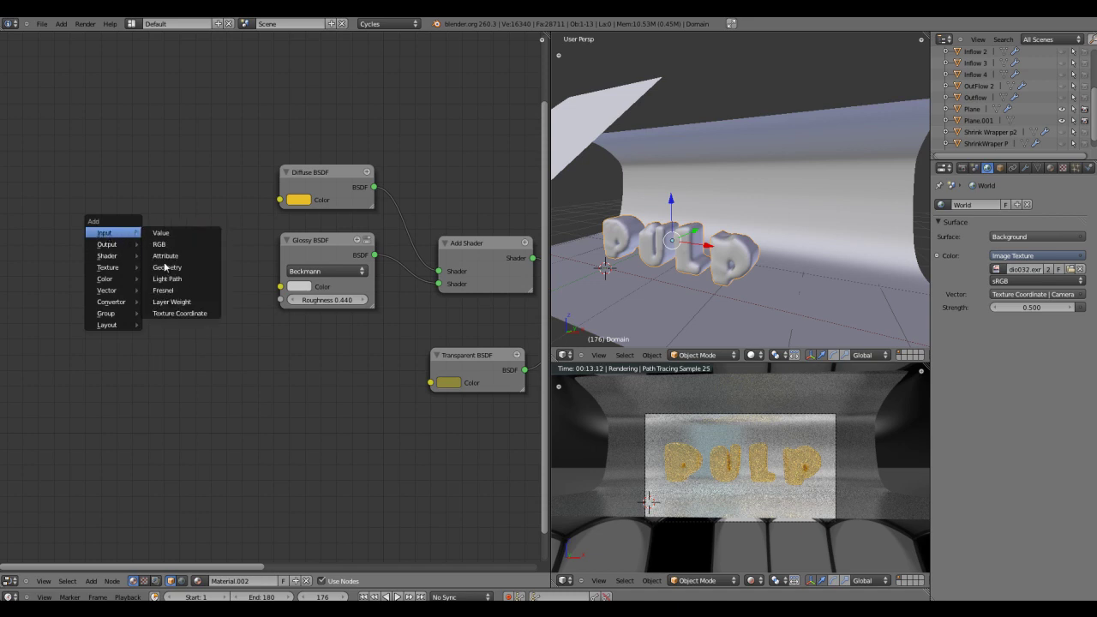
pyautogui.click(167, 306)
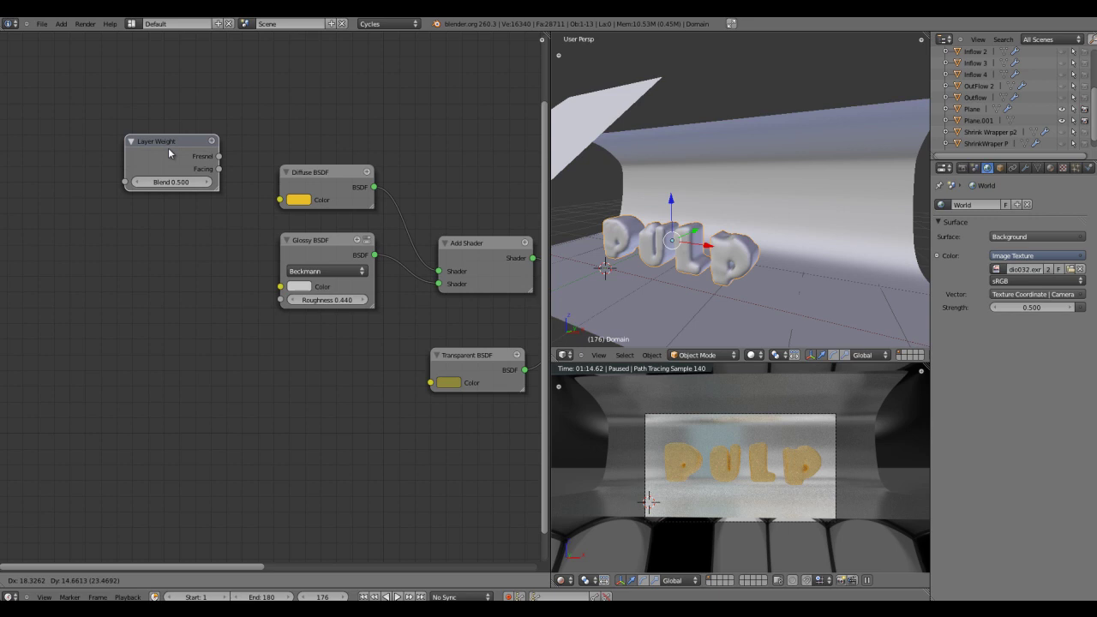
pyautogui.click(477, 127)
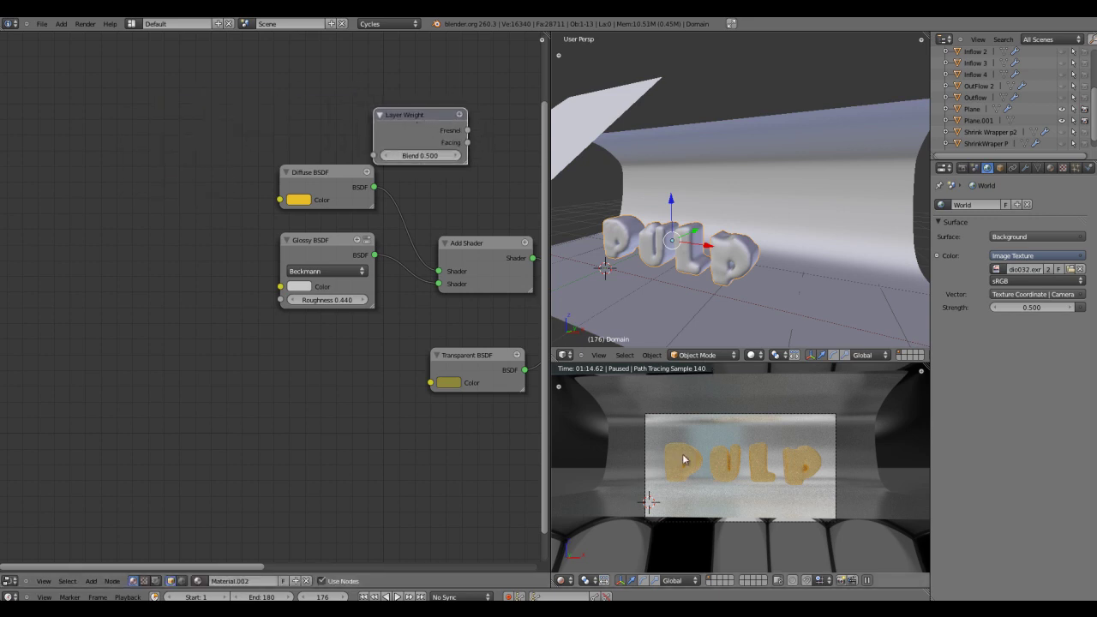
pyautogui.click(316, 175)
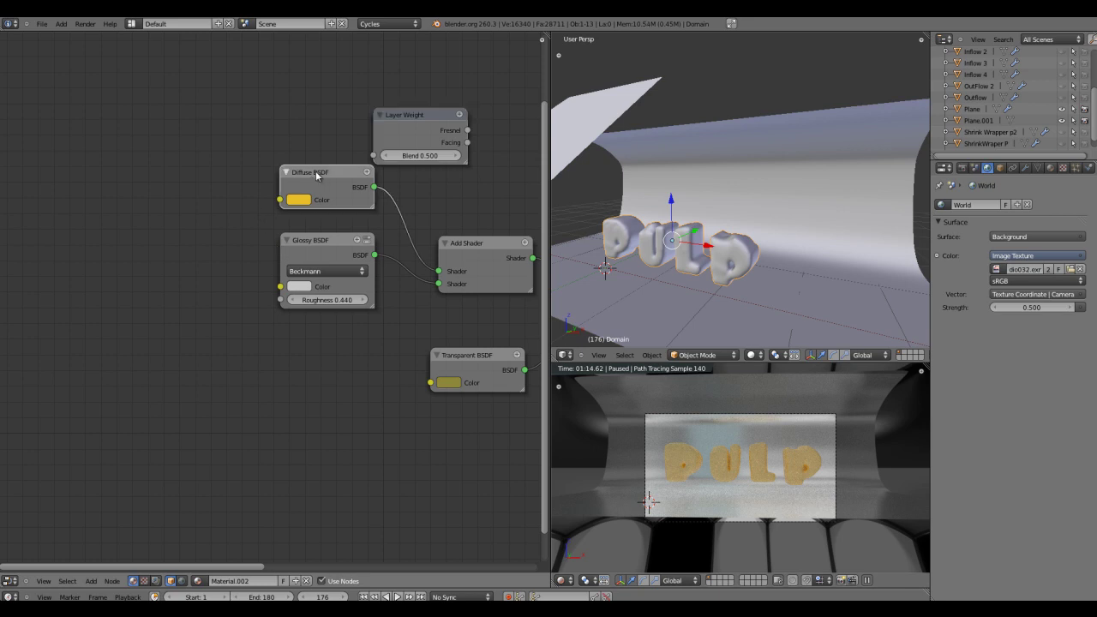
pyautogui.moveTo(317, 175); pyautogui.dragTo(308, 176)
pyautogui.moveTo(417, 115); pyautogui.dragTo(417, 113)
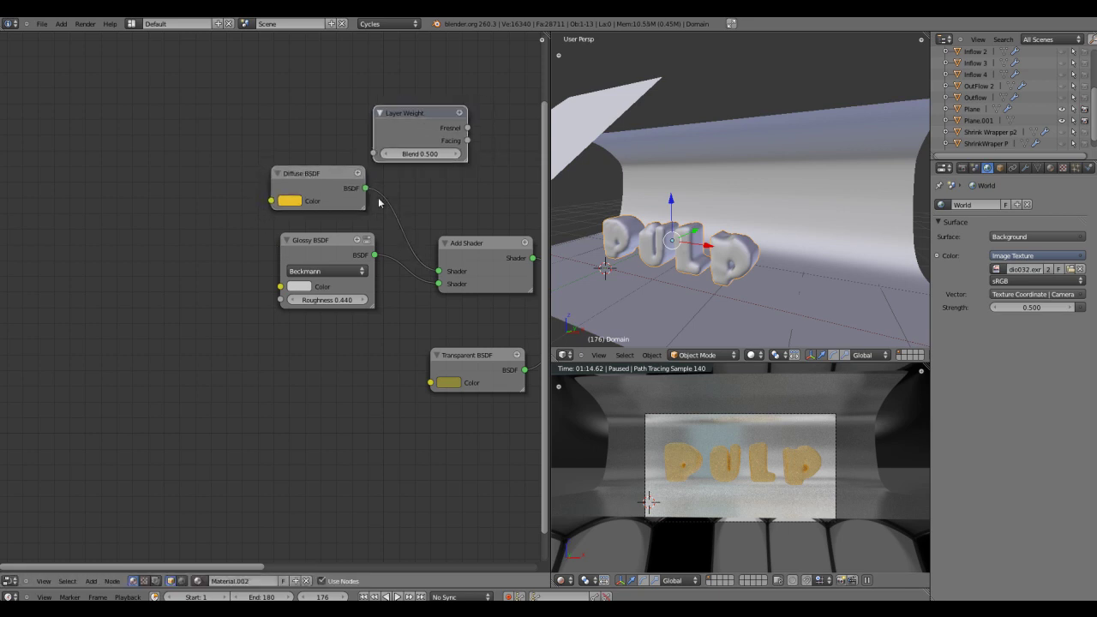
pyautogui.moveTo(326, 242); pyautogui.dragTo(312, 259)
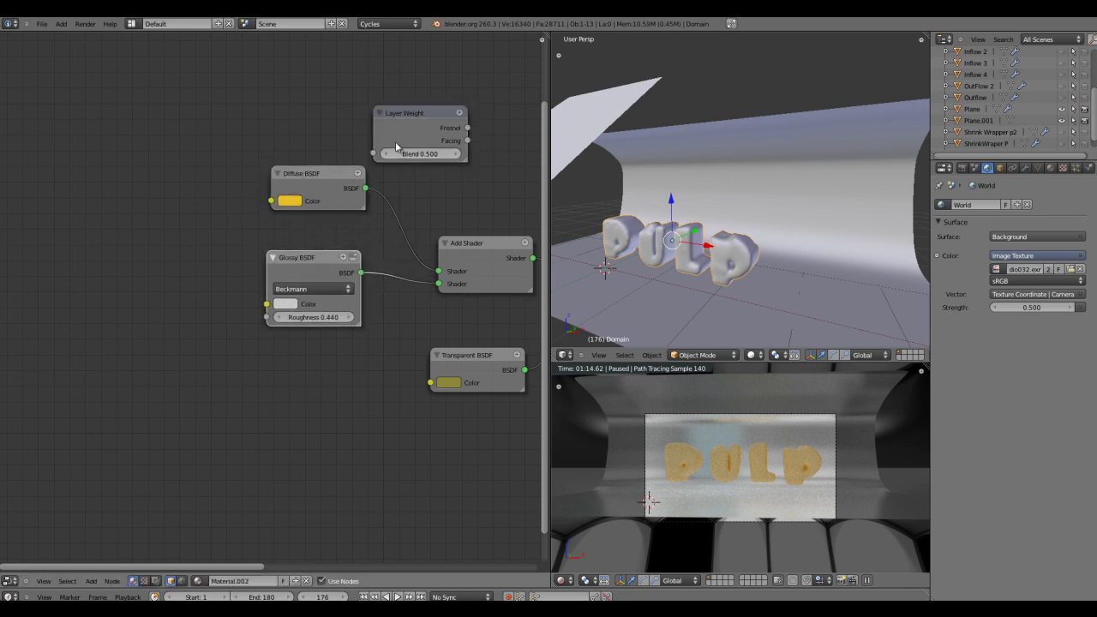
pyautogui.moveTo(423, 116); pyautogui.dragTo(323, 97)
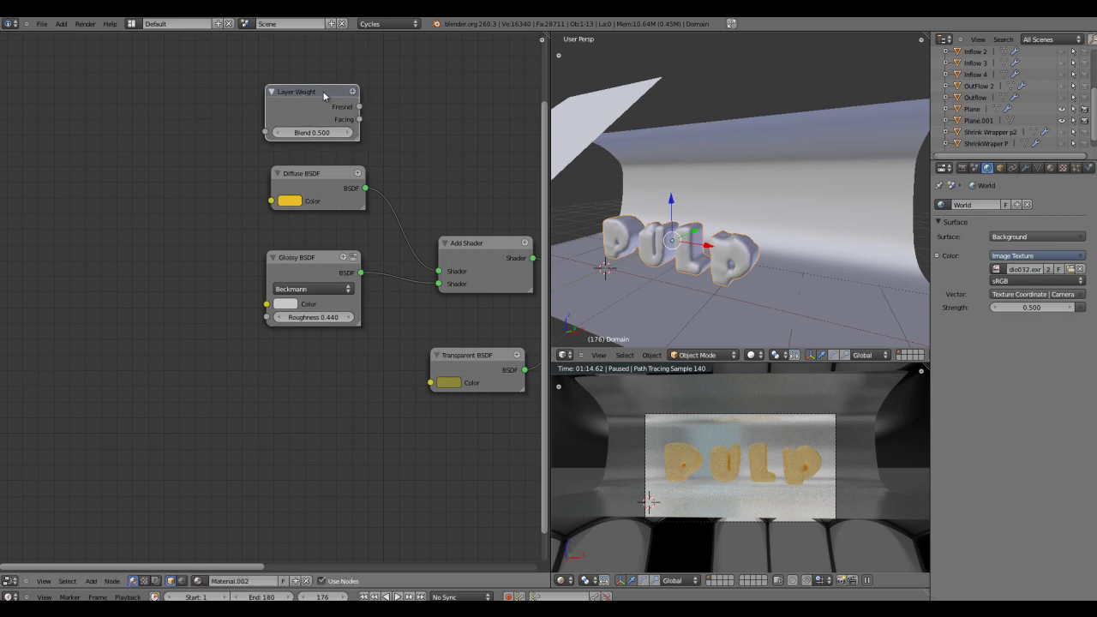
# Replace the diffuse-glossy Add Shader with a Mix Shader taking Fresnel, Diffuse and Glossy, feeding the Add Shader.
pyautogui.click(473, 243)
pyautogui.press('x')
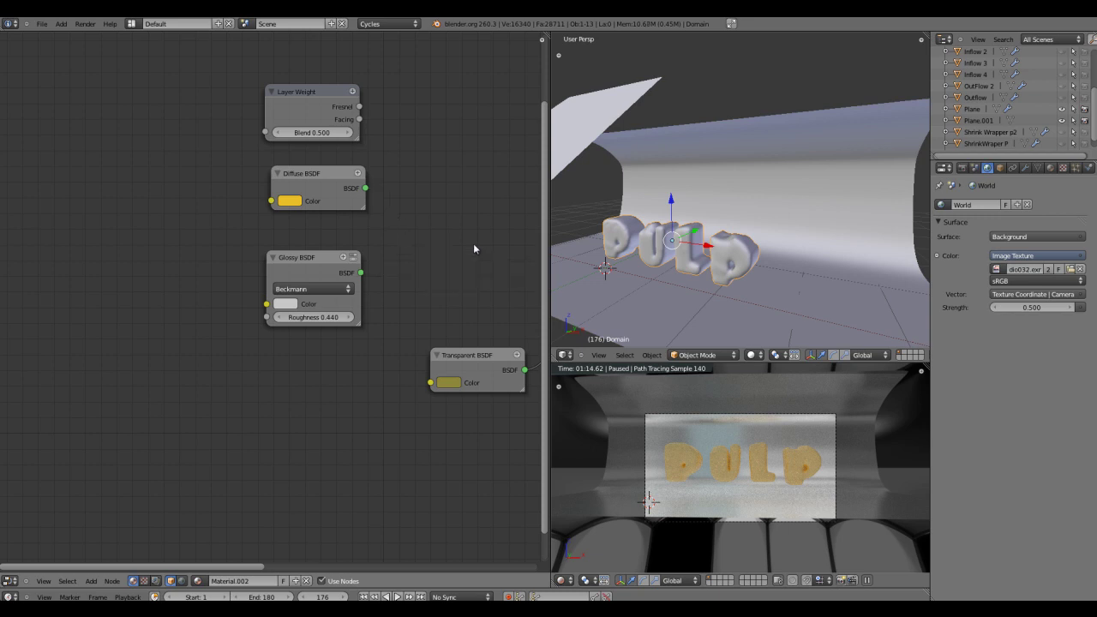
pyautogui.hotkey('shift', 'a')
pyautogui.moveTo(389, 263)
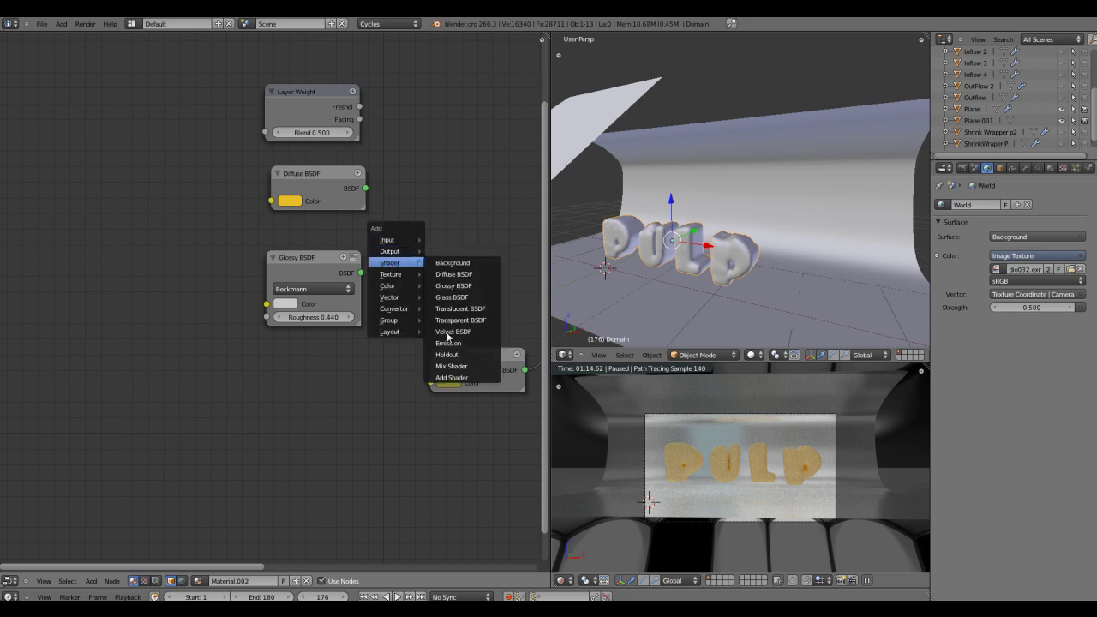
pyautogui.click(476, 364)
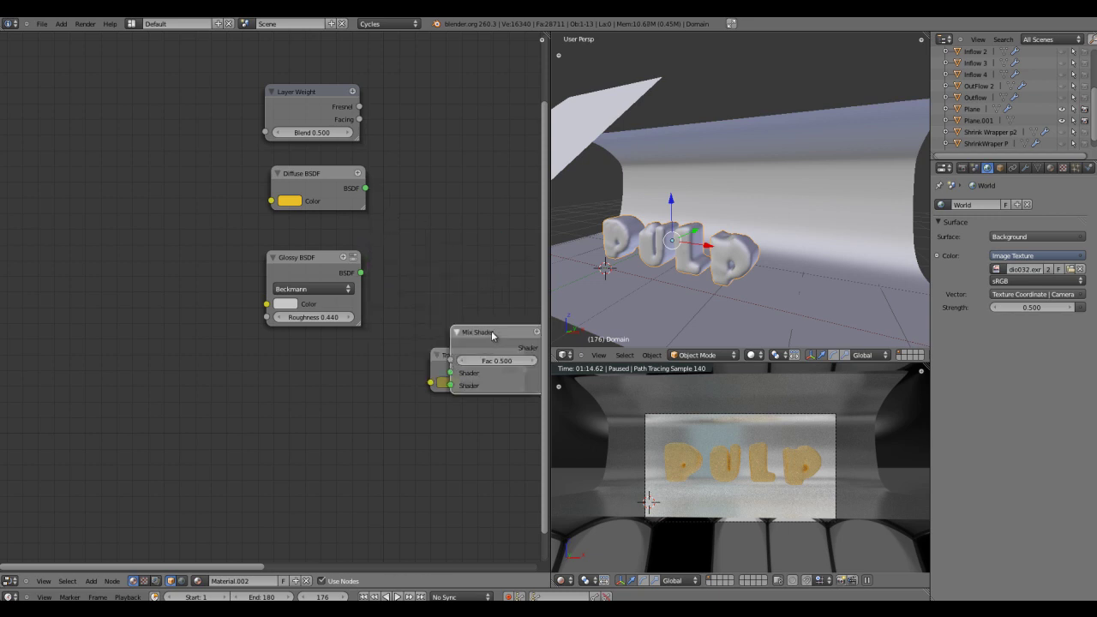
pyautogui.click(480, 197)
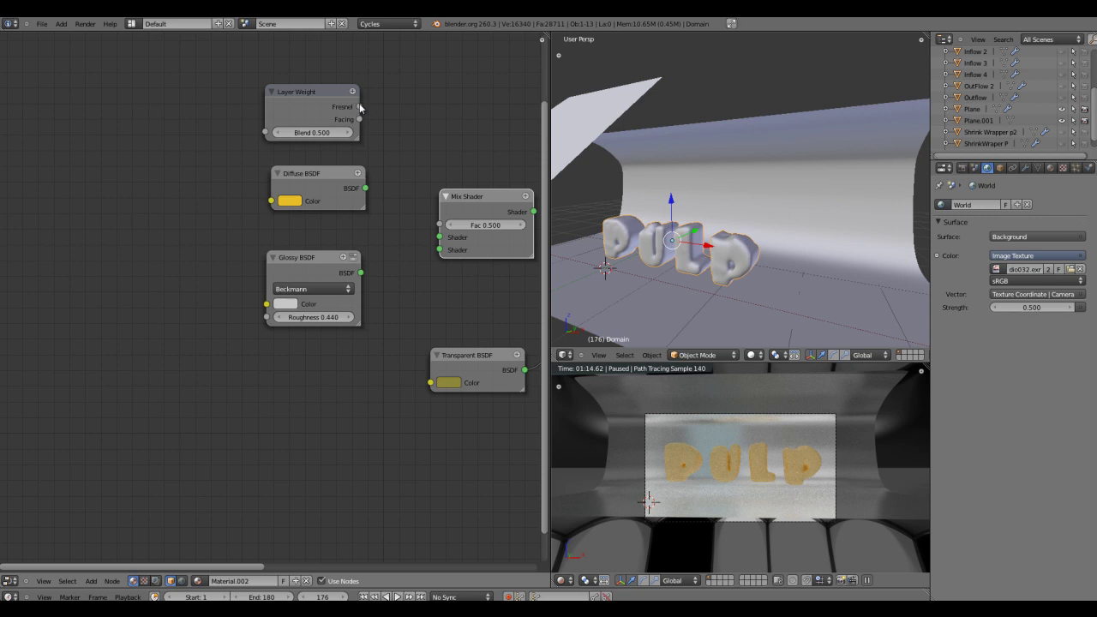
pyautogui.moveTo(360, 104); pyautogui.dragTo(440, 225)
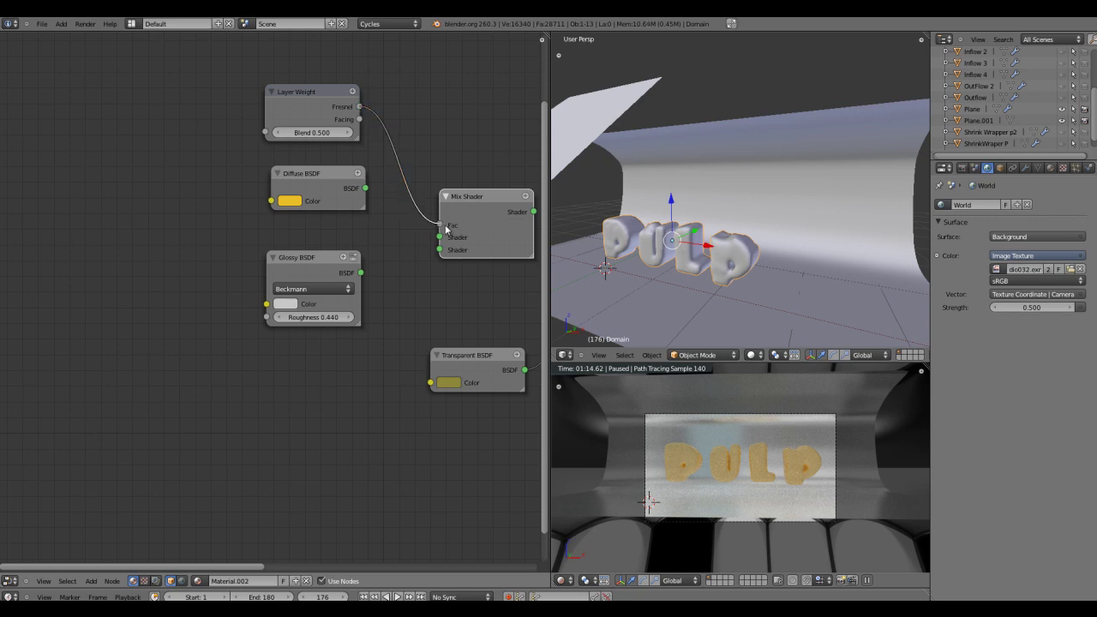
pyautogui.moveTo(365, 189); pyautogui.dragTo(439, 238)
pyautogui.moveTo(364, 274); pyautogui.dragTo(439, 249)
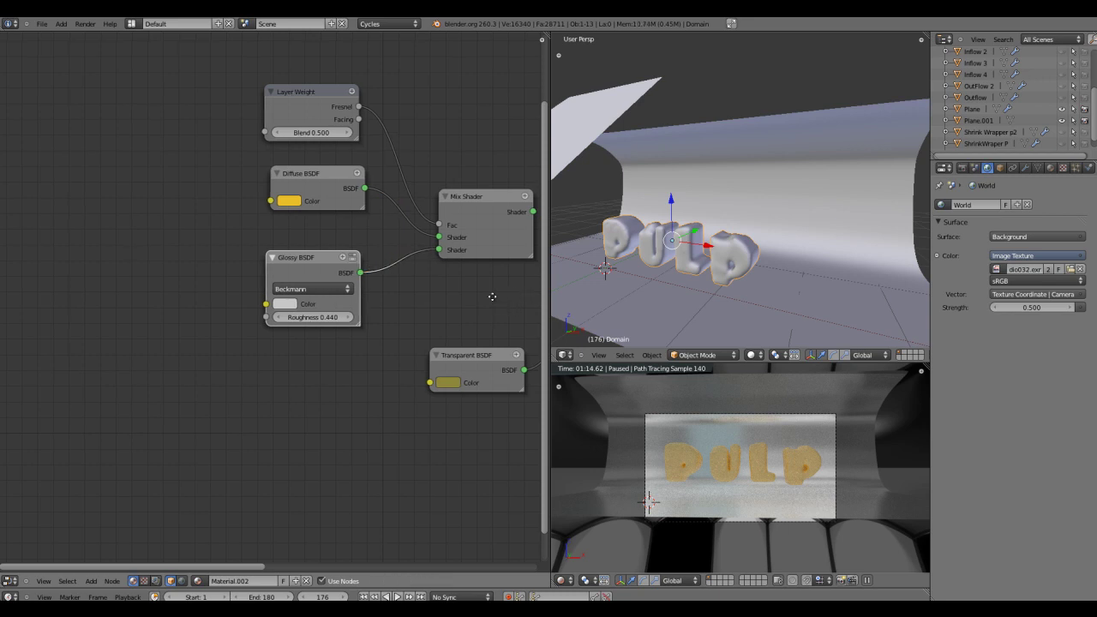
pyautogui.moveTo(489, 296); pyautogui.dragTo(335, 280, button='middle')
pyautogui.moveTo(372, 222); pyautogui.dragTo(423, 306)
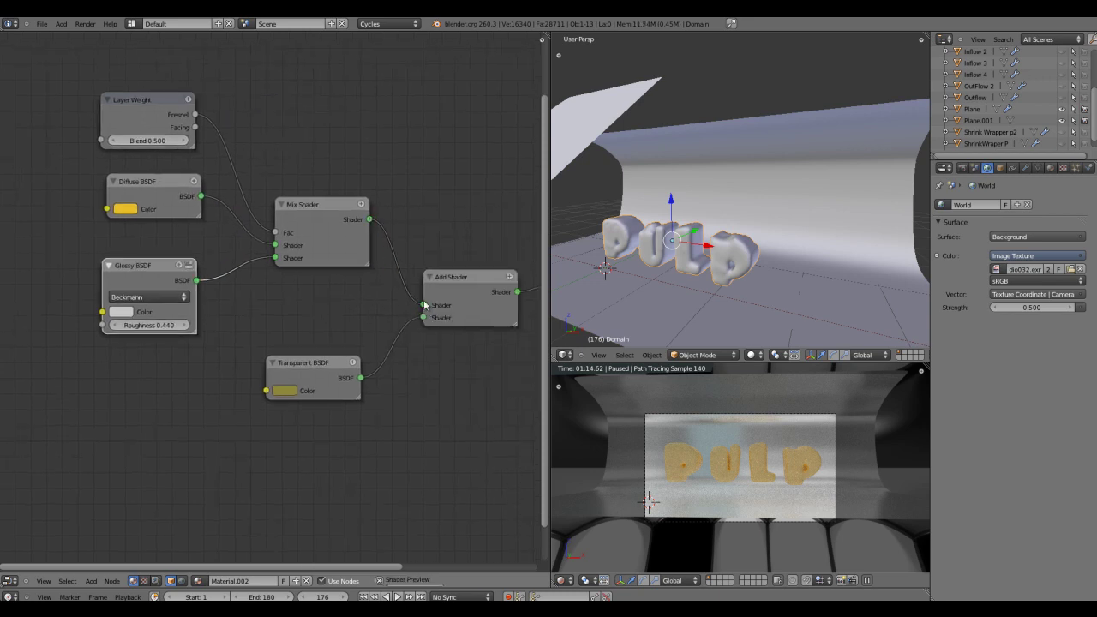
# Make the Glossy colour pure white and drive the Mix Shader factor with Layer Weight Facing.
pyautogui.click(868, 580)
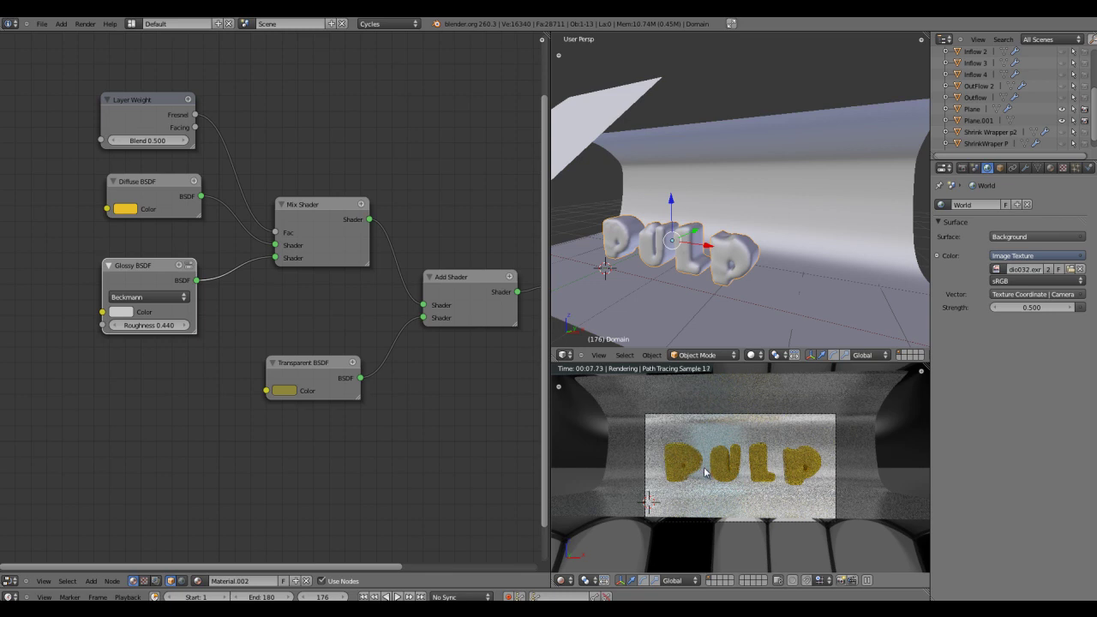
pyautogui.click(120, 312)
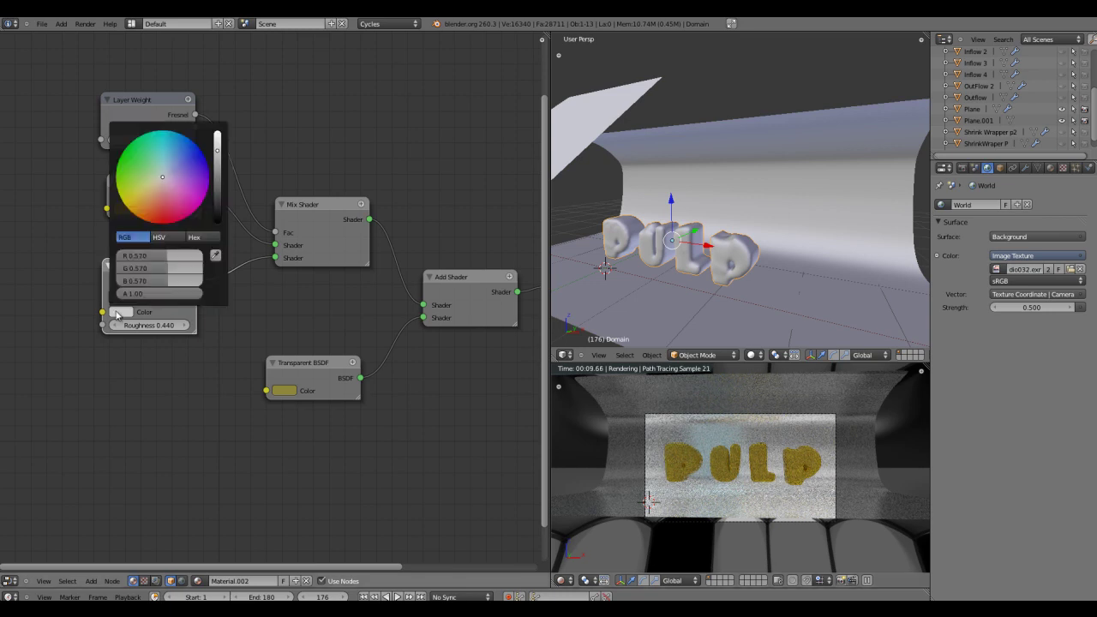
pyautogui.moveTo(216, 161); pyautogui.dragTo(218, 120)
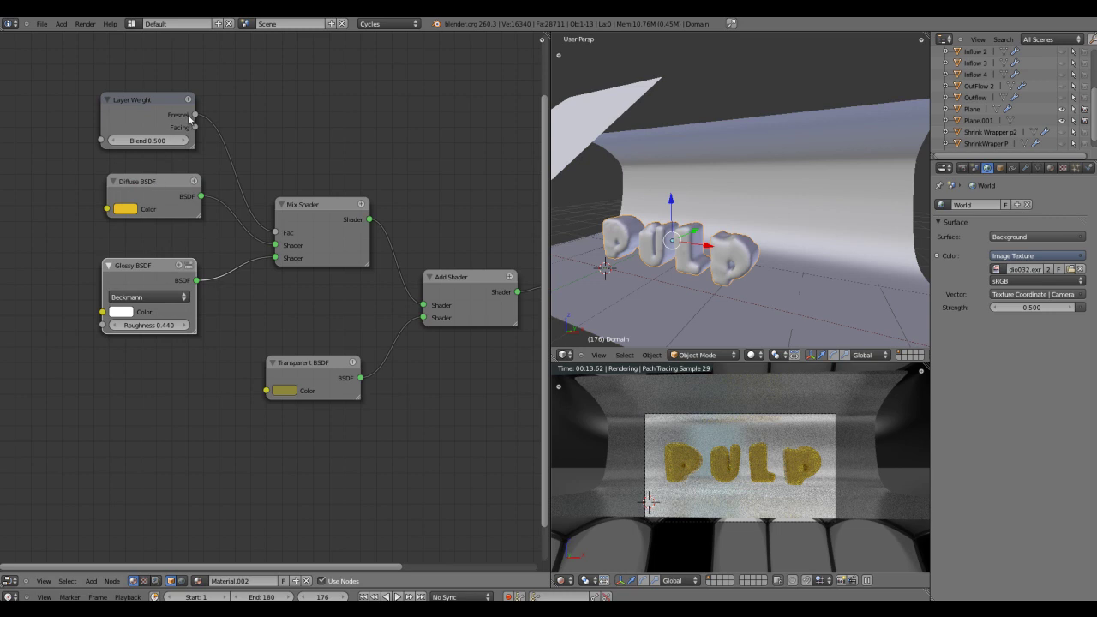
pyautogui.moveTo(196, 129); pyautogui.dragTo(276, 234)
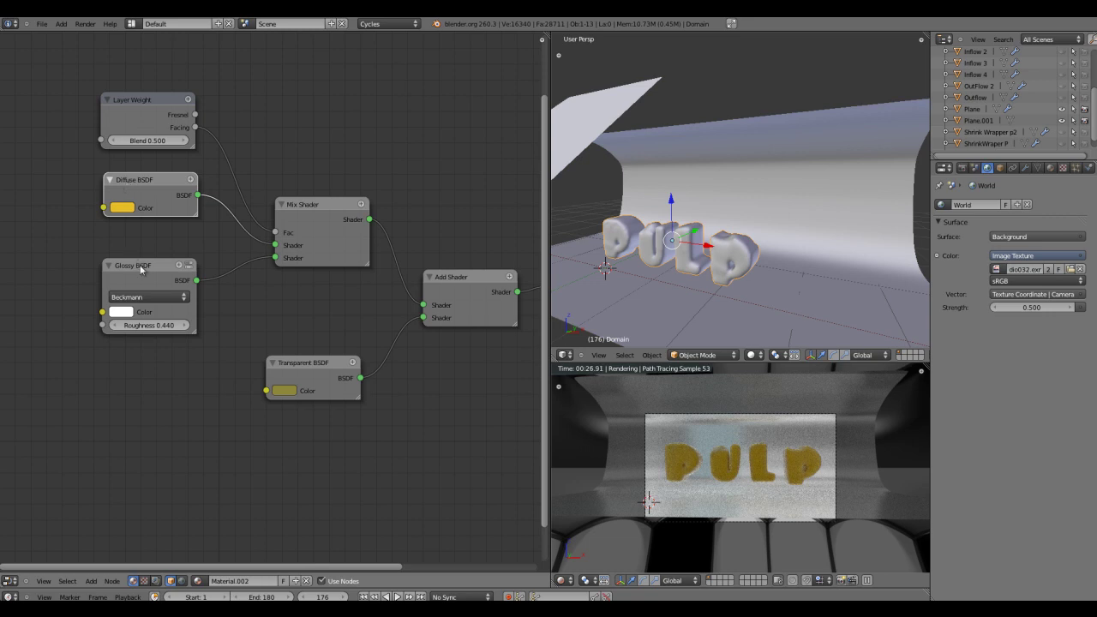
pyautogui.moveTo(142, 270); pyautogui.dragTo(145, 281)
pyautogui.click(134, 102)
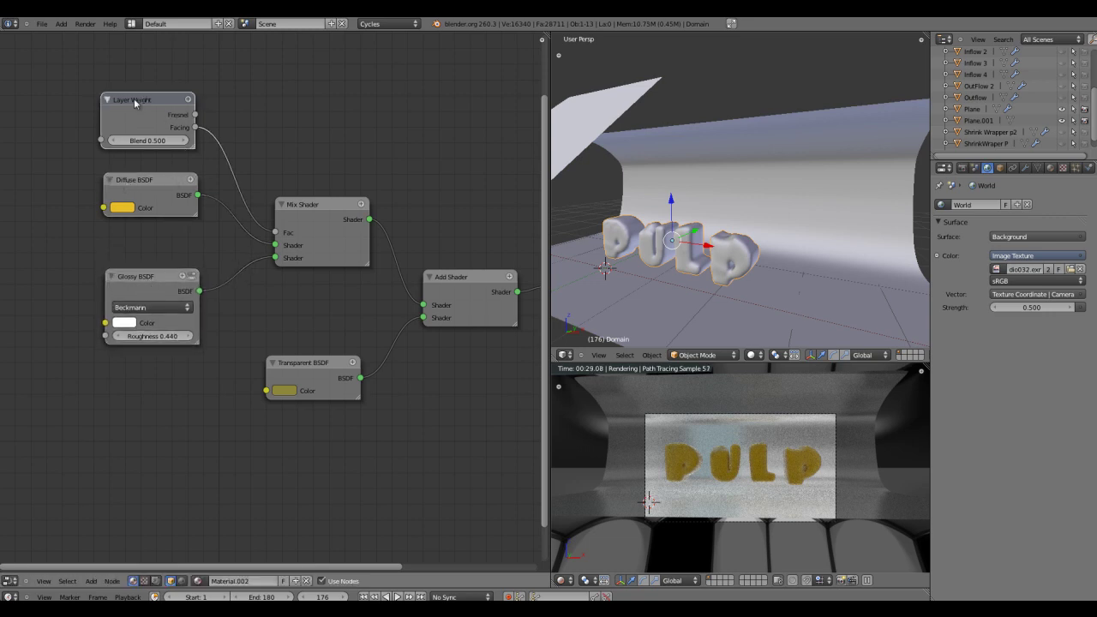
pyautogui.moveTo(135, 102); pyautogui.dragTo(143, 100)
# Brighten the diffuse colour to a purer yellow (R 0.800, G 0.570, B 0.000).
pyautogui.click(124, 208)
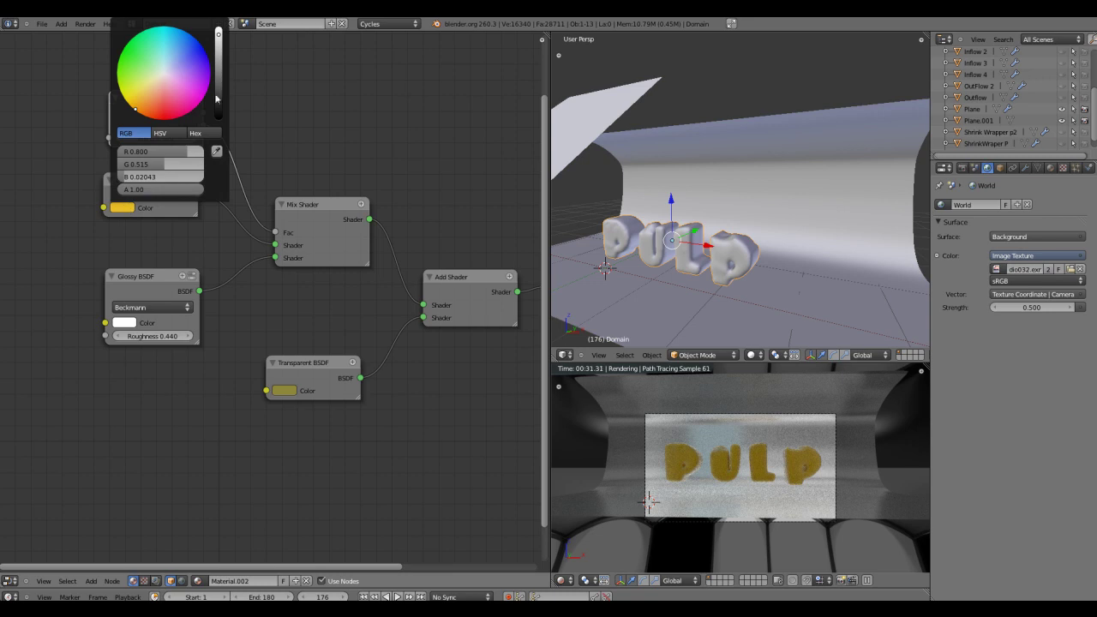
pyautogui.moveTo(136, 111); pyautogui.dragTo(129, 118)
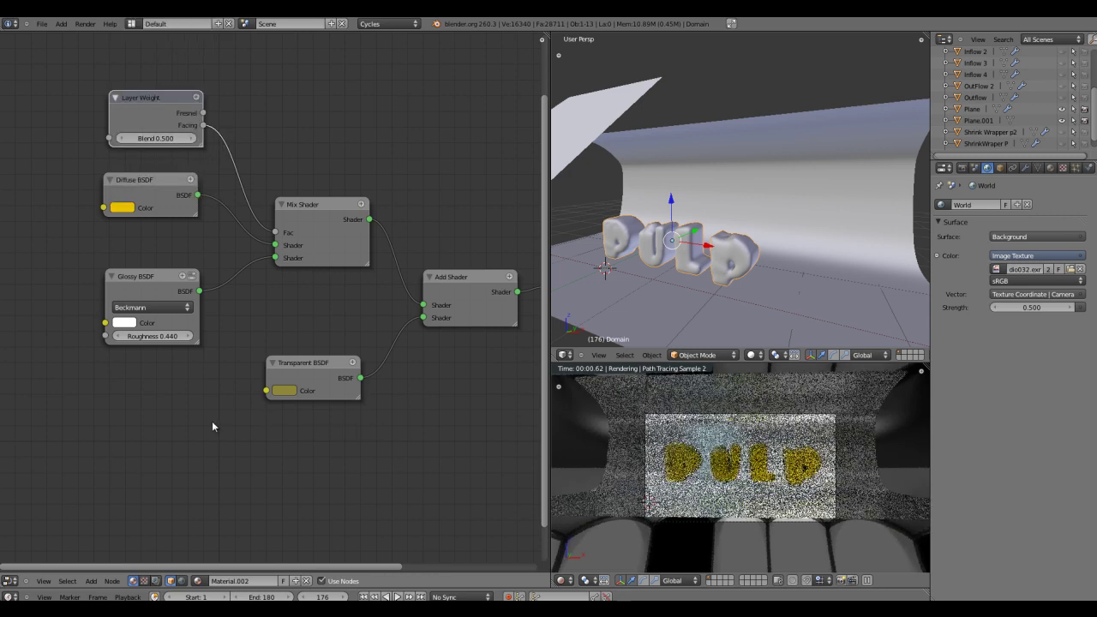
pyautogui.moveTo(487, 421); pyautogui.dragTo(296, 442, button='middle')
# Slide the first light plane, Plane.001, sideways along the X axis.
pyautogui.scroll(1, 296, 443)
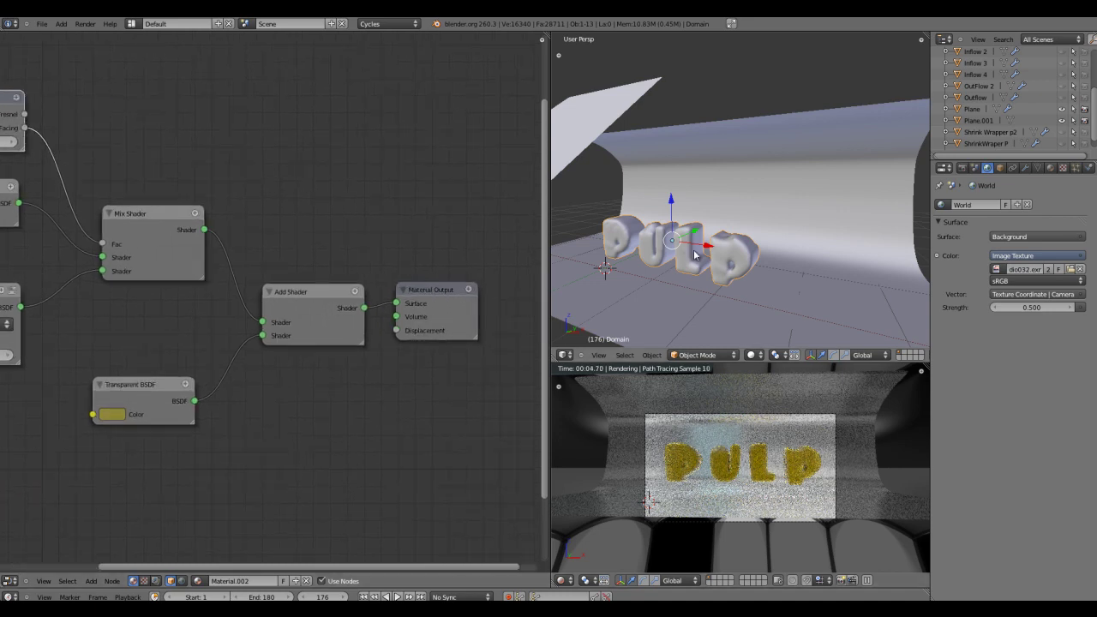
pyautogui.moveTo(716, 257); pyautogui.dragTo(741, 305, button='middle')
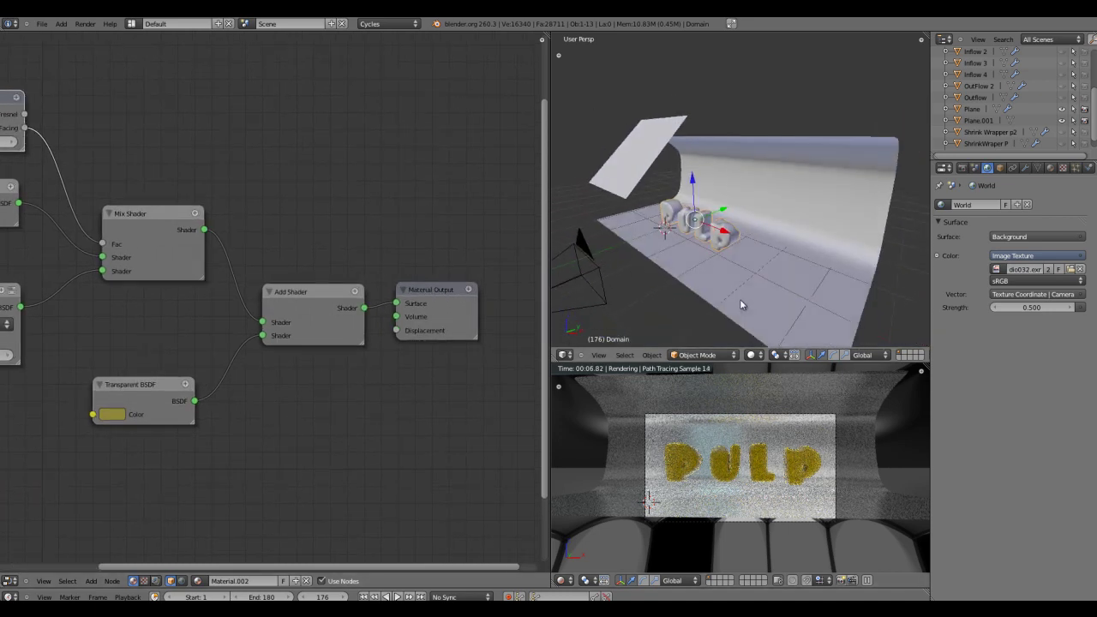
pyautogui.rightClick(638, 156)
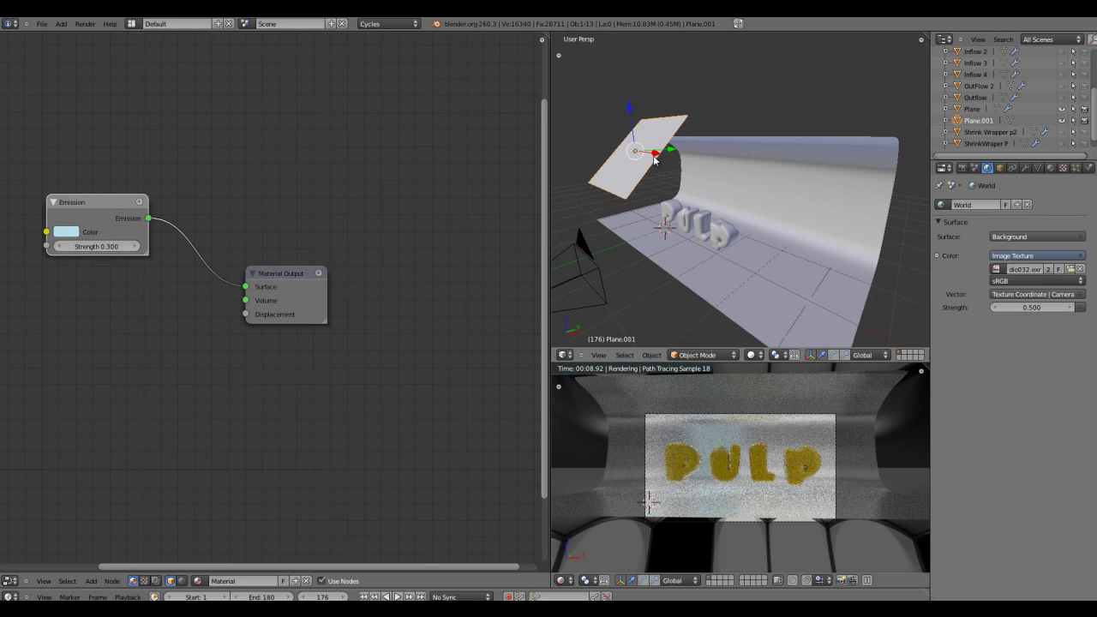
pyautogui.press('g')
pyautogui.press('x')
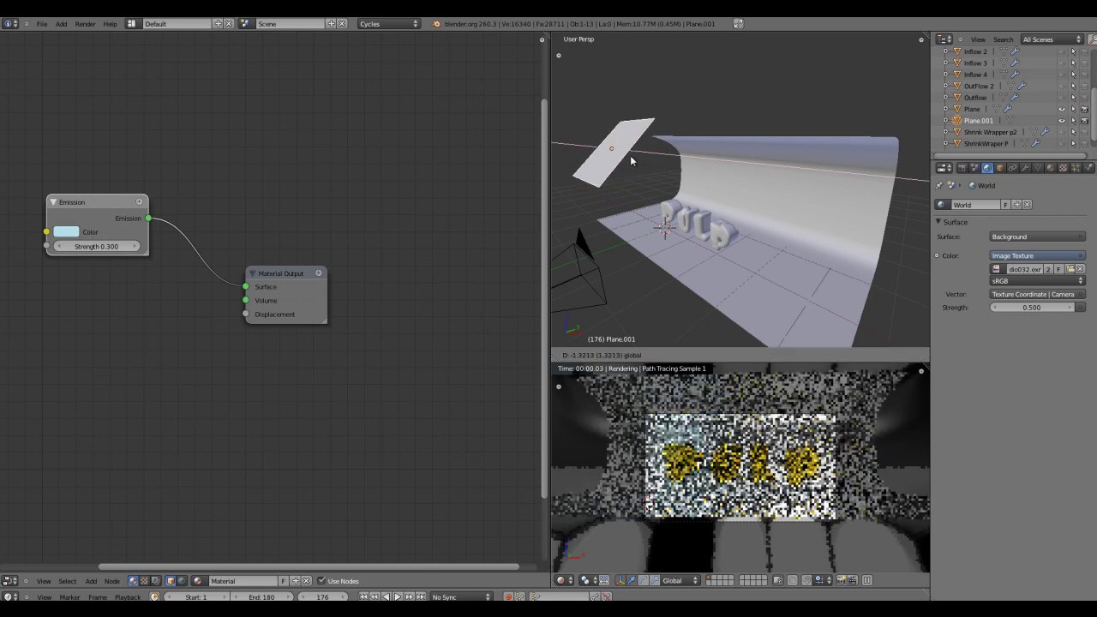
pyautogui.click(630, 155)
# Add a new plane, Plane.002, in front of the PULP letters and tilt it about 25° around X.
pyautogui.moveTo(632, 161); pyautogui.dragTo(600, 175, button='middle')
pyautogui.hotkey('shift', 'a')
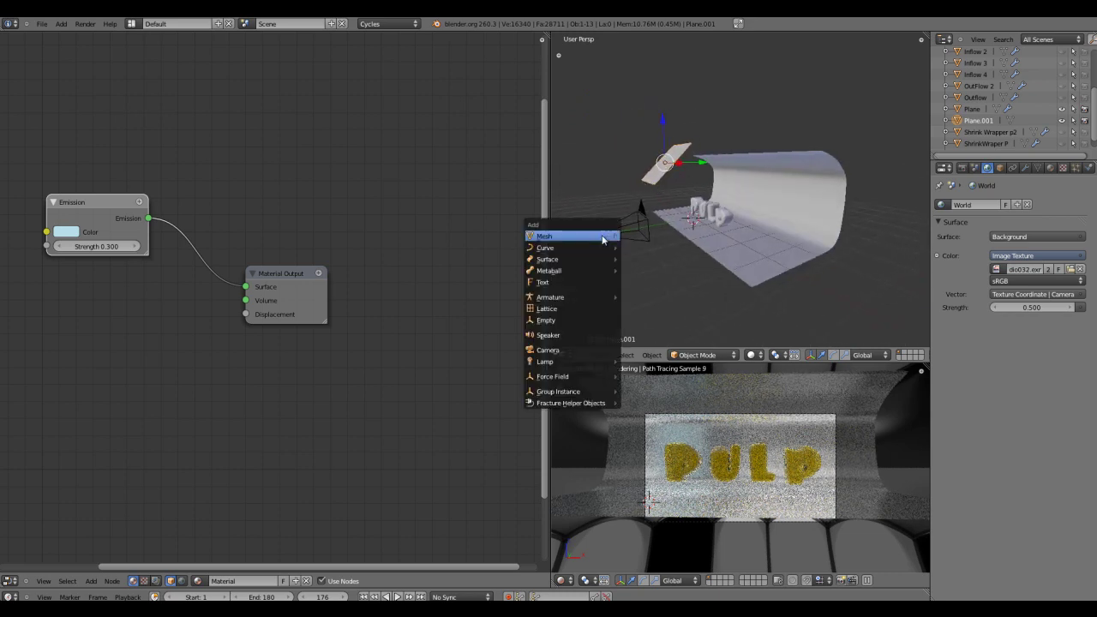
pyautogui.moveTo(604, 240)
pyautogui.click(640, 239)
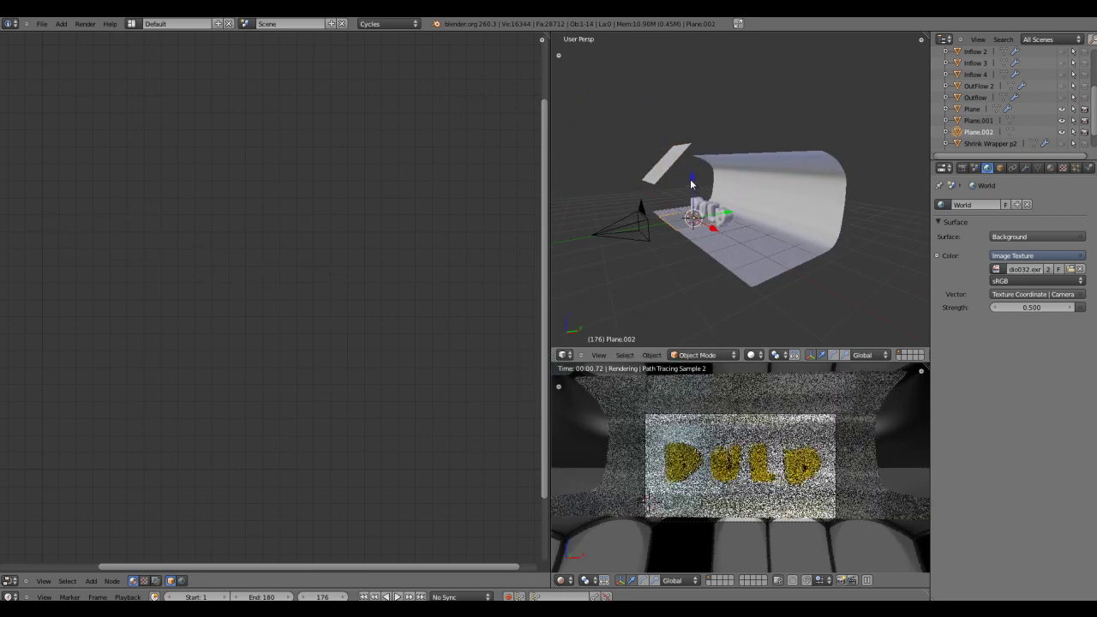
pyautogui.press('g')
pyautogui.press('z')
pyautogui.moveTo(691, 184); pyautogui.dragTo(721, 193, button='middle')
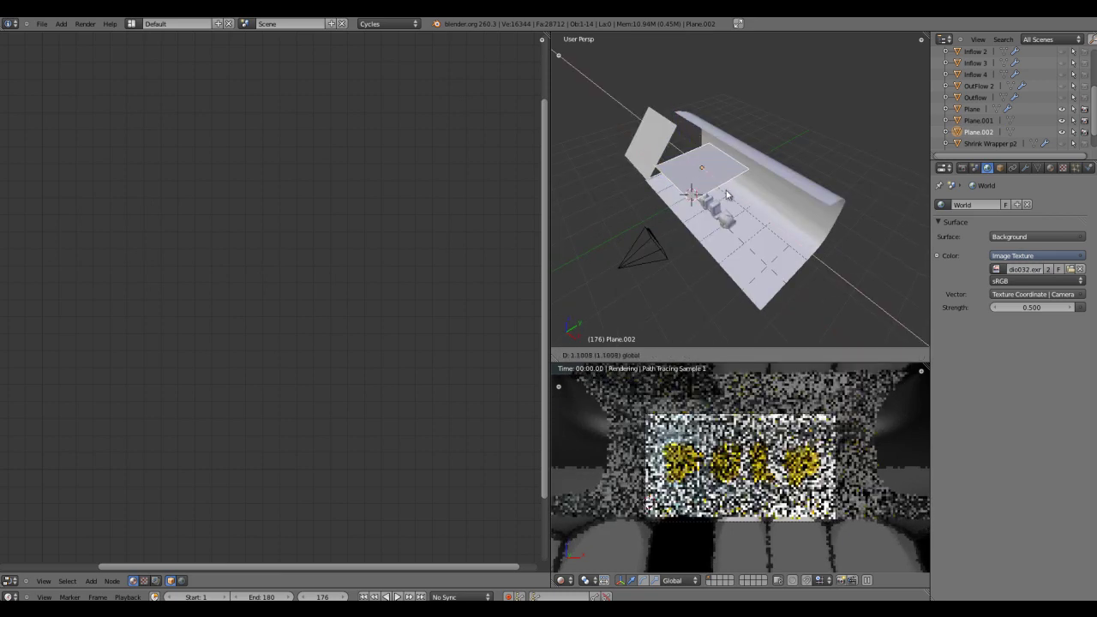
pyautogui.press('Escape')
pyautogui.press('g')
pyautogui.press('Escape')
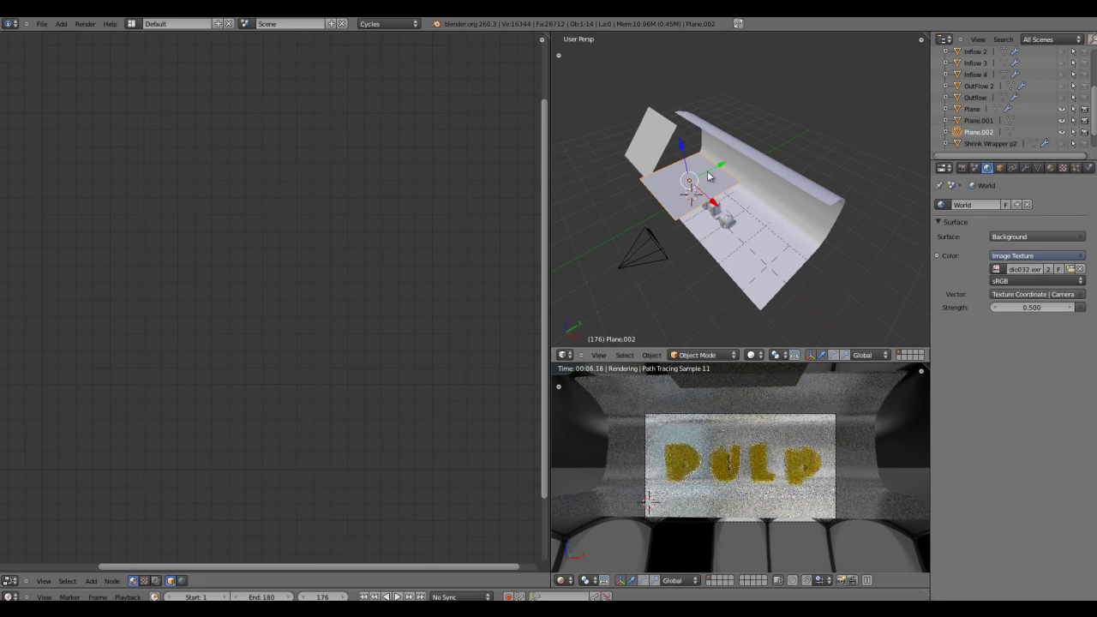
pyautogui.press('r')
pyautogui.press('x')
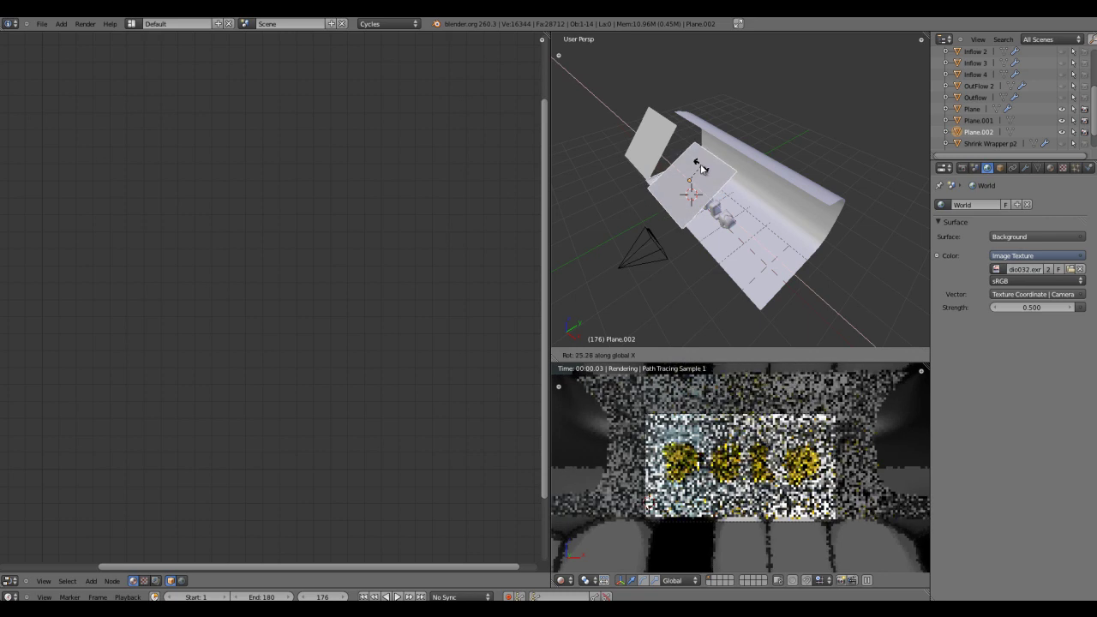
pyautogui.press('Return')
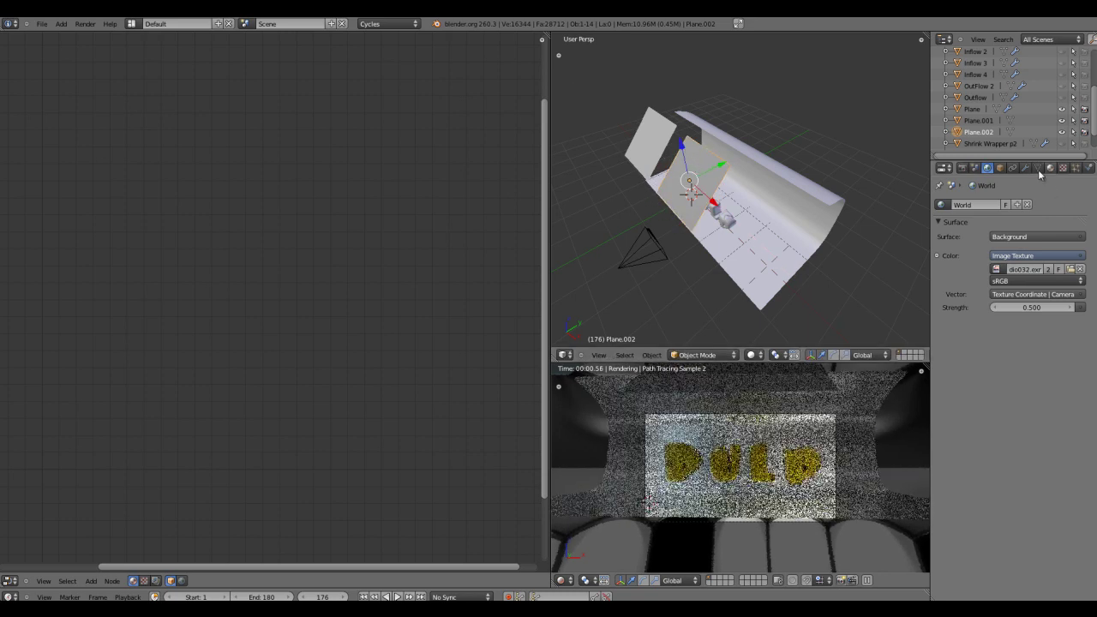
# Give the new plane an Emission material coloured pink (R 0.800, G 0.597, B 0.727).
pyautogui.click(1051, 168)
pyautogui.click(992, 240)
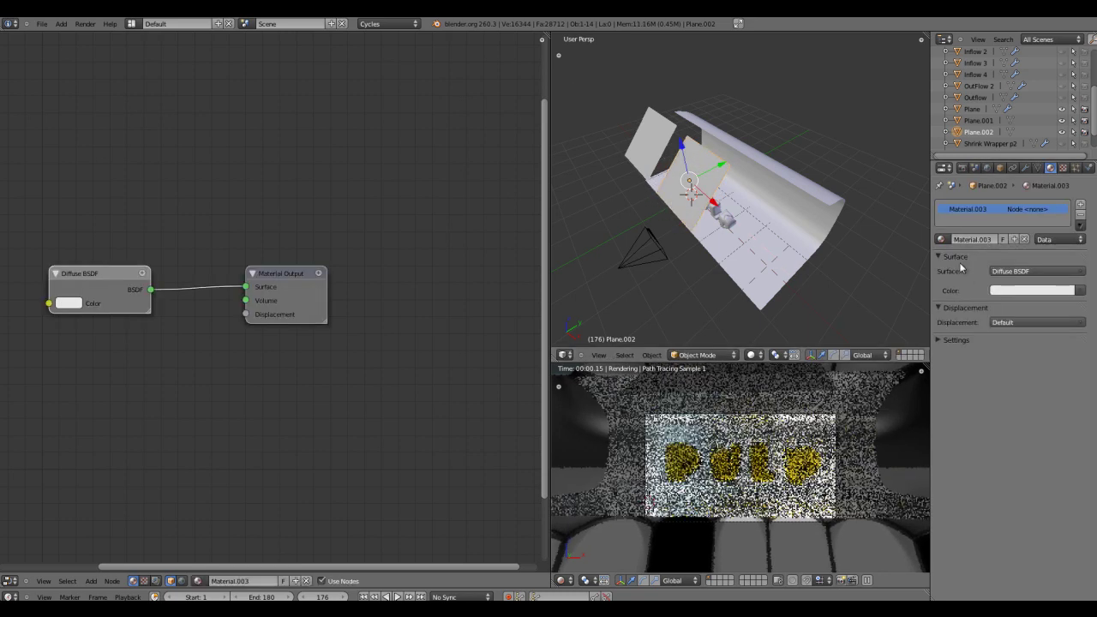
pyautogui.click(1030, 271)
pyautogui.click(1033, 271)
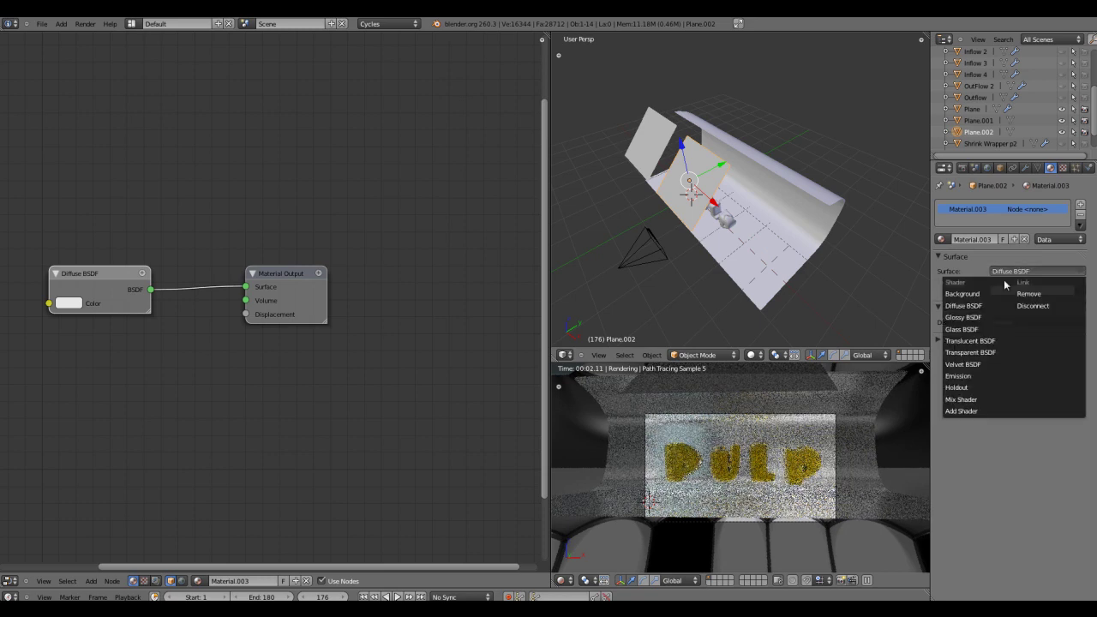
pyautogui.click(971, 375)
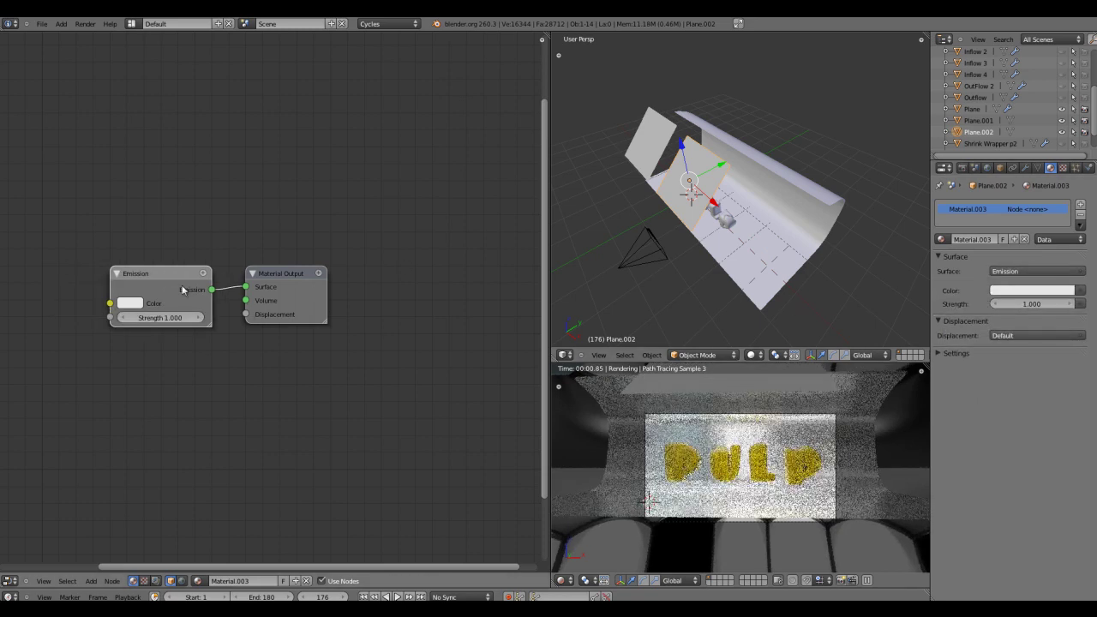
pyautogui.click(1058, 291)
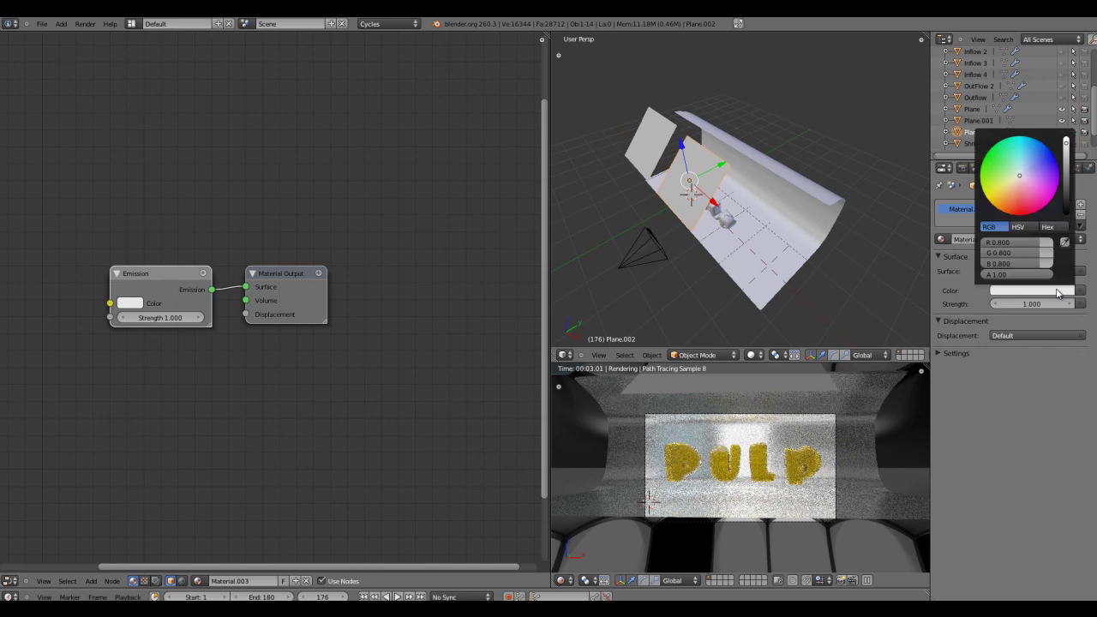
pyautogui.moveTo(1019, 192); pyautogui.dragTo(1034, 192)
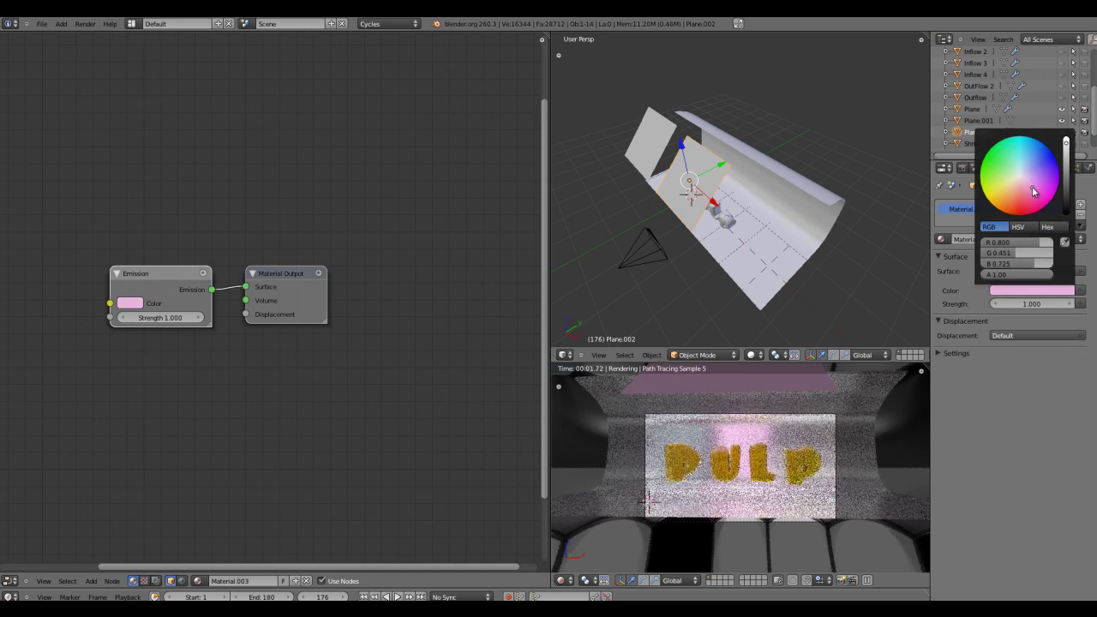
pyautogui.moveTo(1034, 192); pyautogui.dragTo(1028, 185)
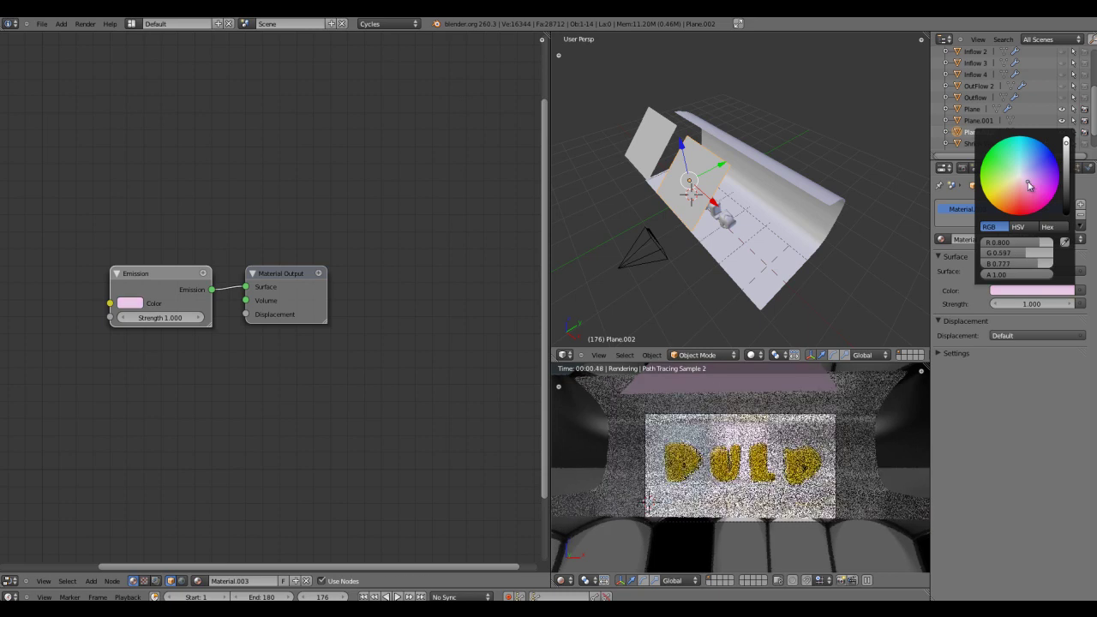
# Set the pink emission strength to 0.300.
pyautogui.moveTo(1039, 307); pyautogui.dragTo(1020, 308)
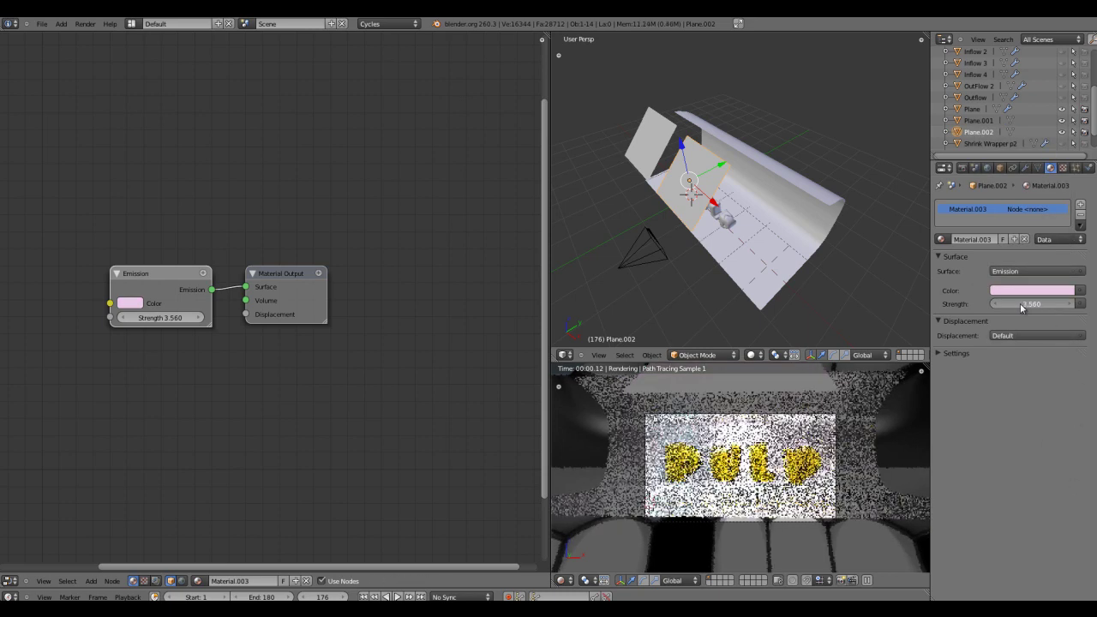
pyautogui.click(1032, 305)
pyautogui.write('0')
pyautogui.press('Return')
pyautogui.click(1020, 305)
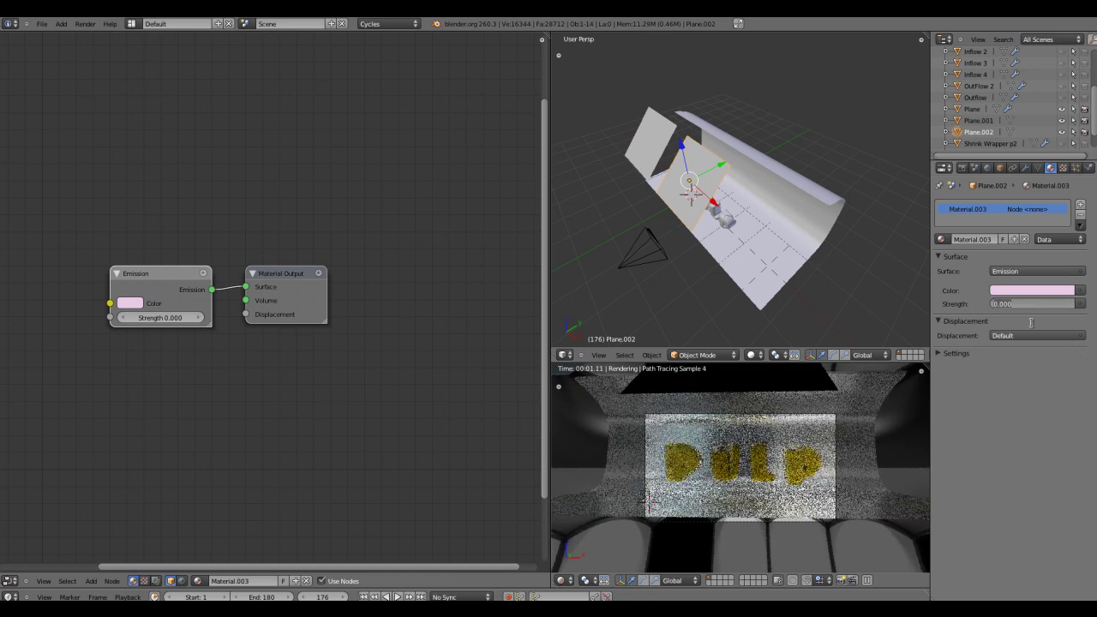
pyautogui.press('Return')
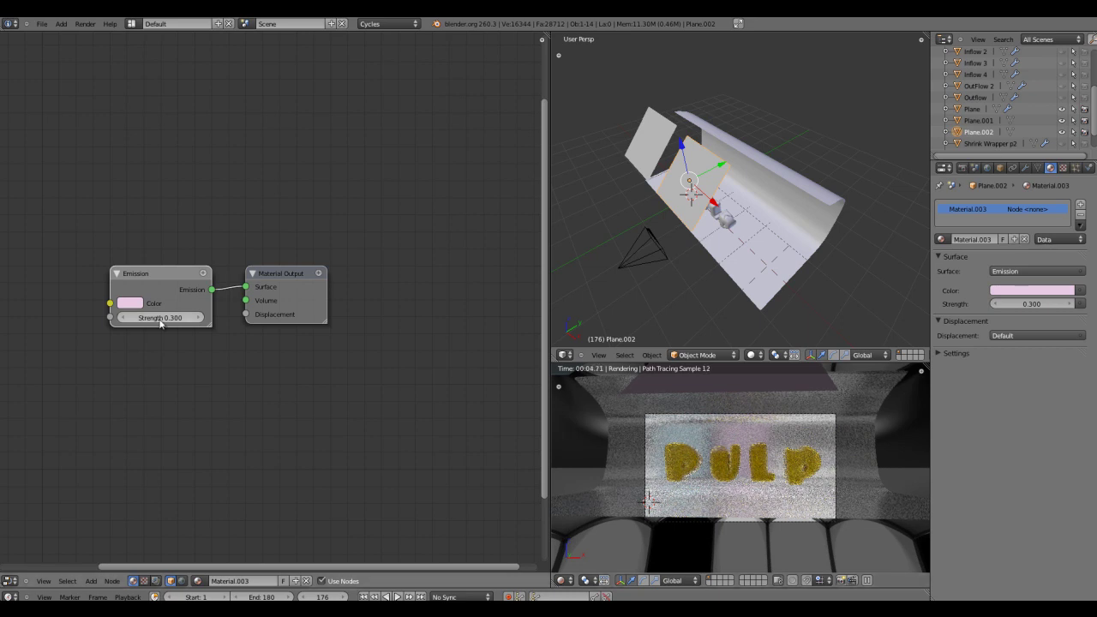
# Add another plane, Plane.003, raise it and tilt it around the X axis.
pyautogui.hotkey('shift', 'a')
pyautogui.moveTo(591, 268)
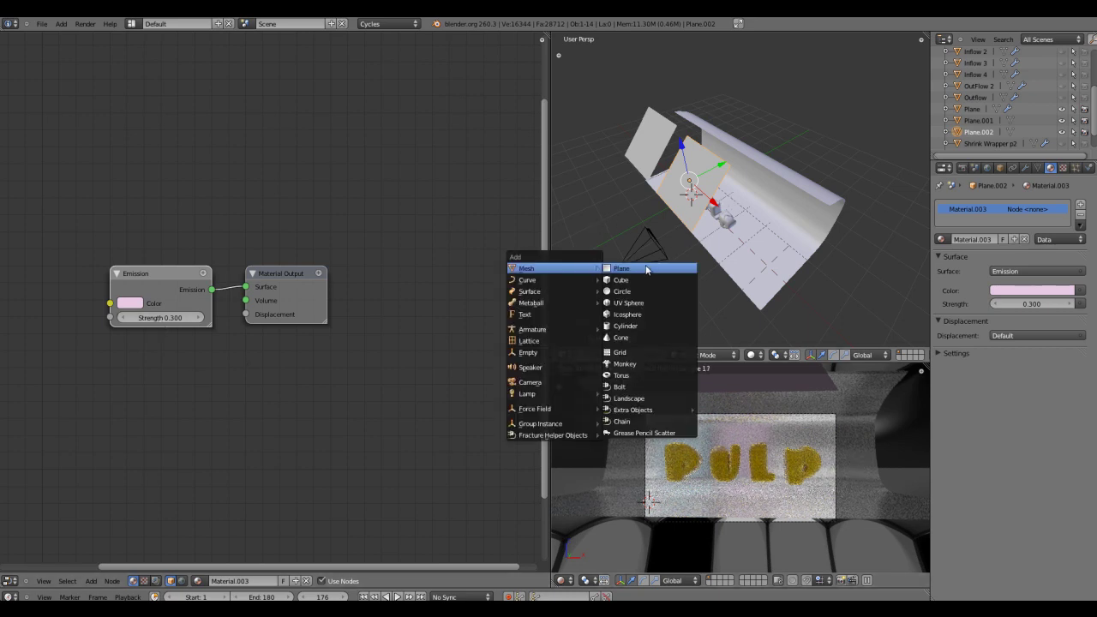
pyautogui.click(647, 269)
pyautogui.press('g')
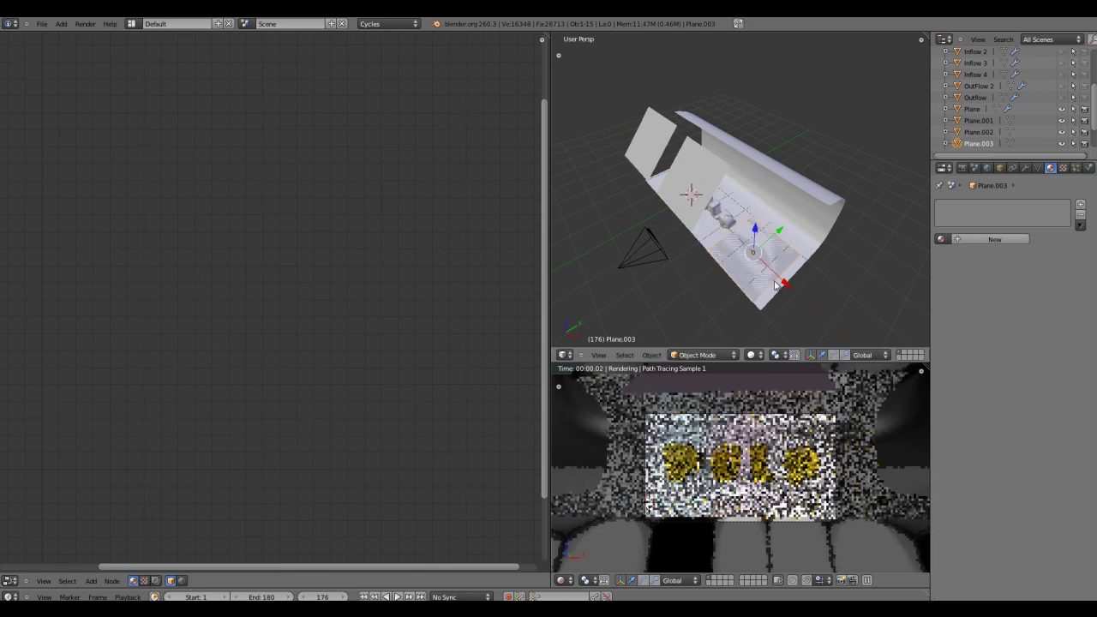
pyautogui.click(735, 247)
pyautogui.press('g')
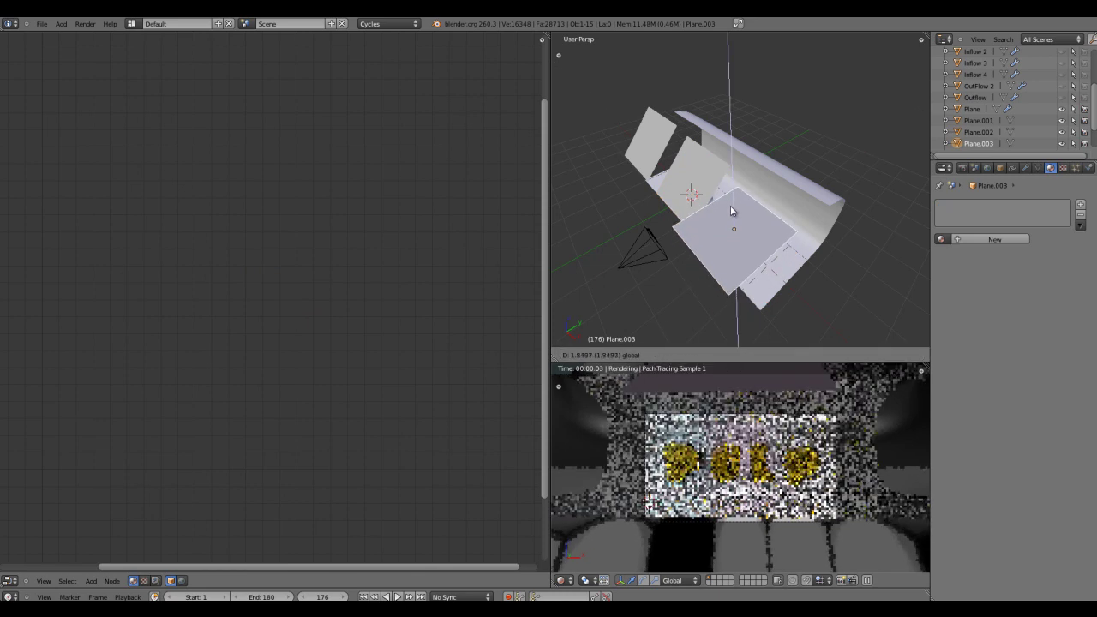
pyautogui.click(730, 205)
pyautogui.press('r')
pyautogui.press('x')
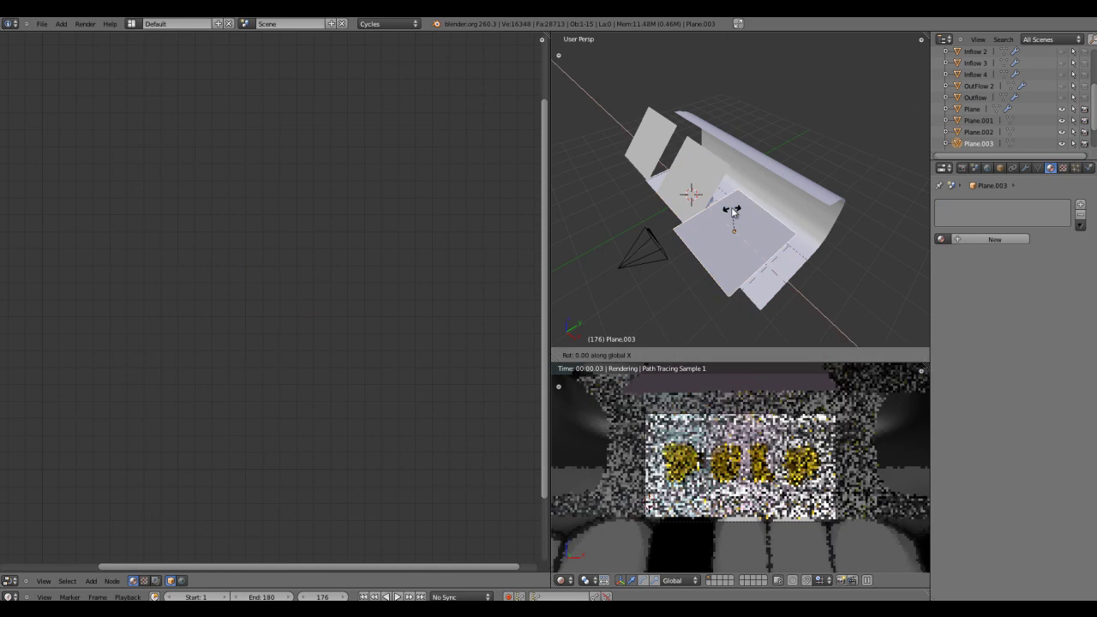
pyautogui.click(715, 218)
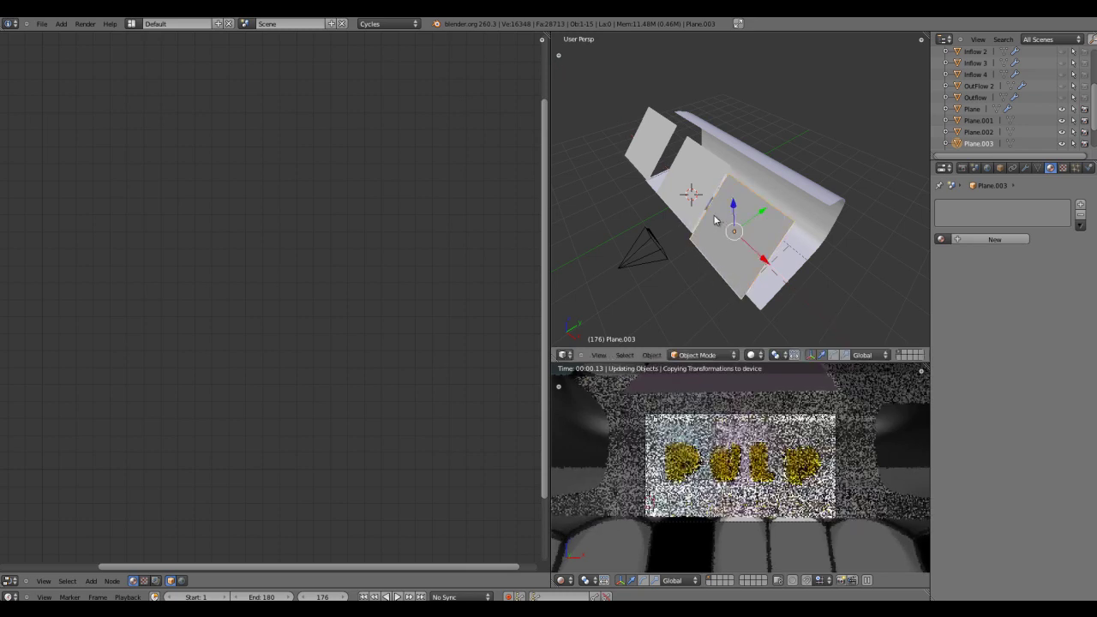
# Give Plane.003 a cream Emission material (R 0.800, G 0.760, B 0.532) at strength 0.300.
pyautogui.click(995, 239)
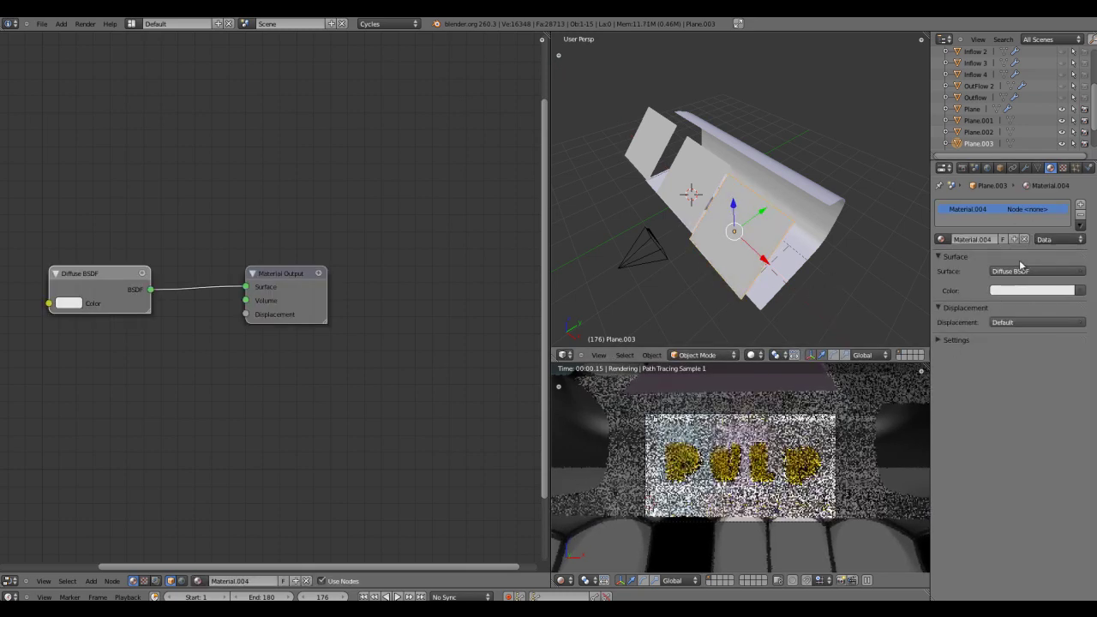
pyautogui.click(1016, 271)
pyautogui.click(1022, 374)
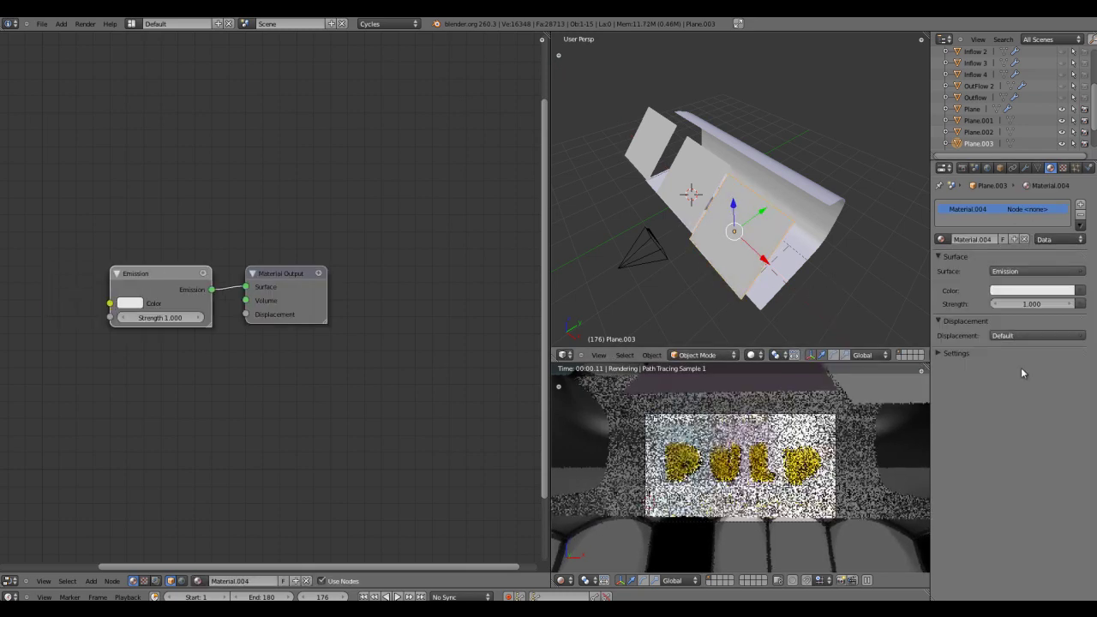
pyautogui.click(1033, 291)
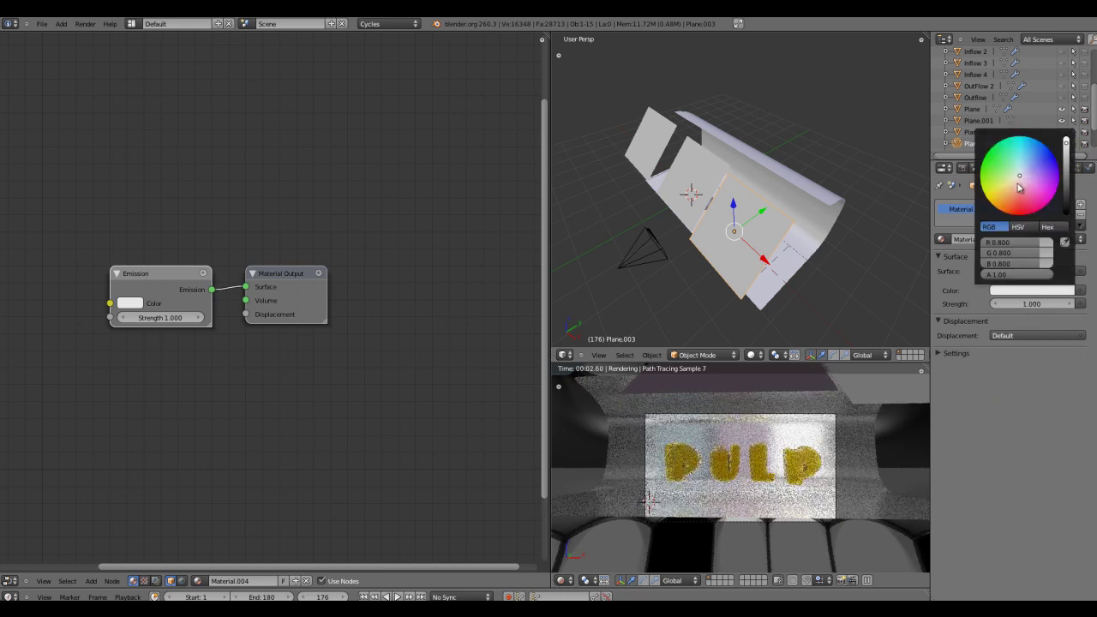
pyautogui.click(1020, 189)
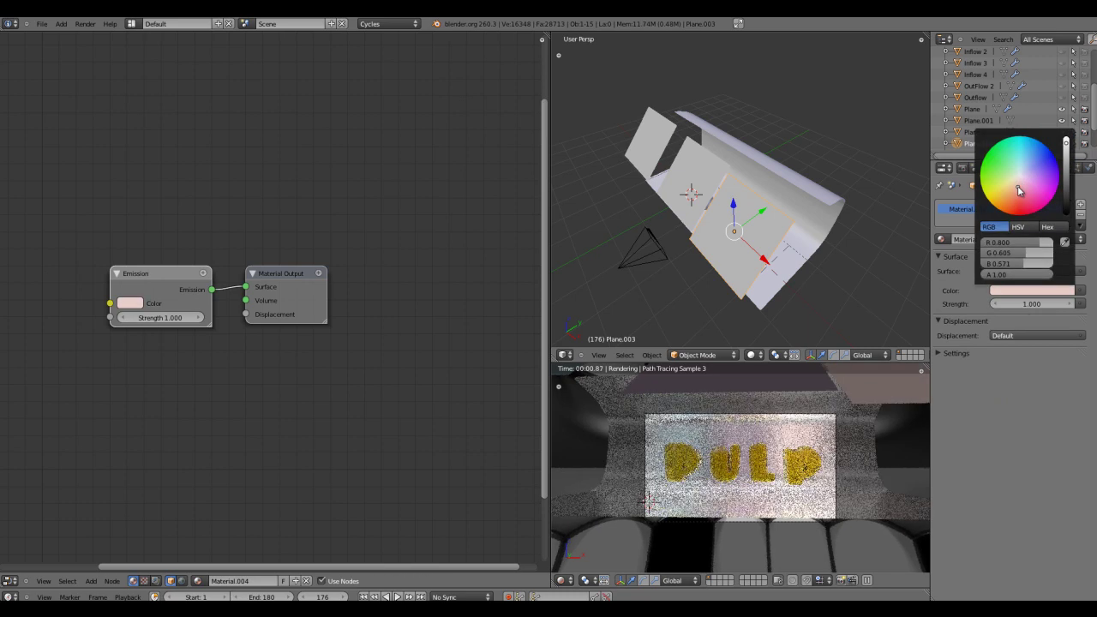
pyautogui.click(1008, 178)
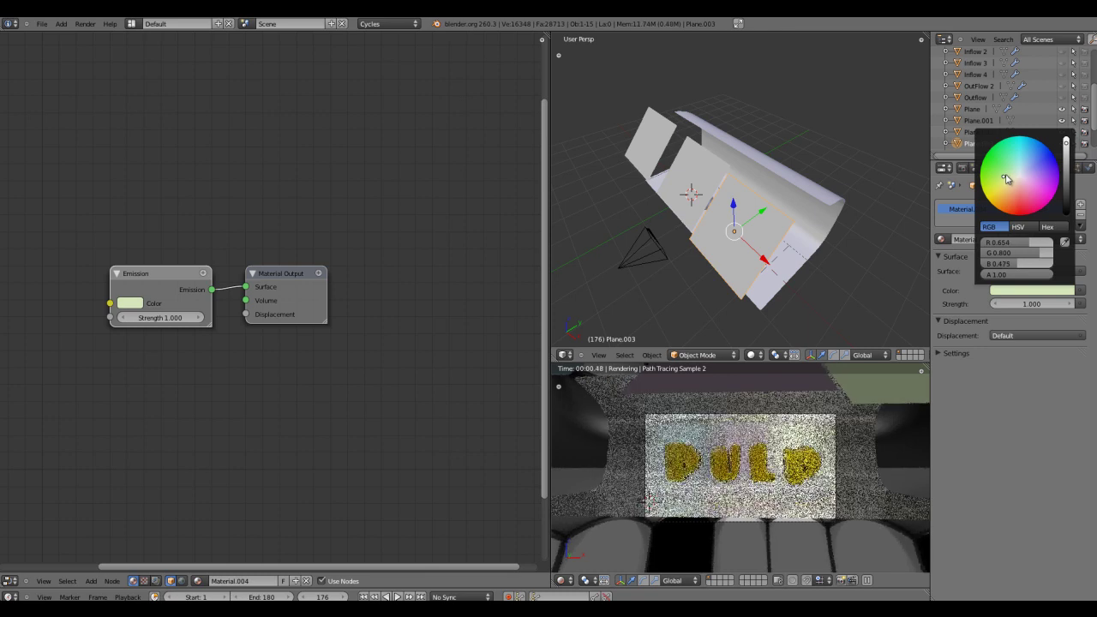
pyautogui.moveTo(1007, 178); pyautogui.dragTo(1010, 187)
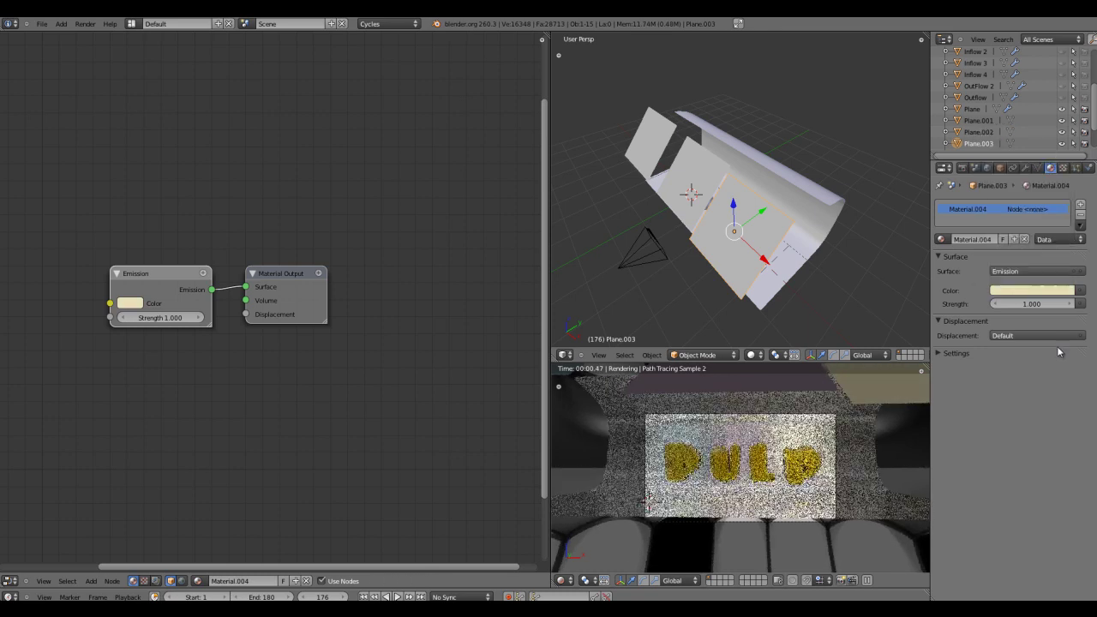
pyautogui.click(1033, 304)
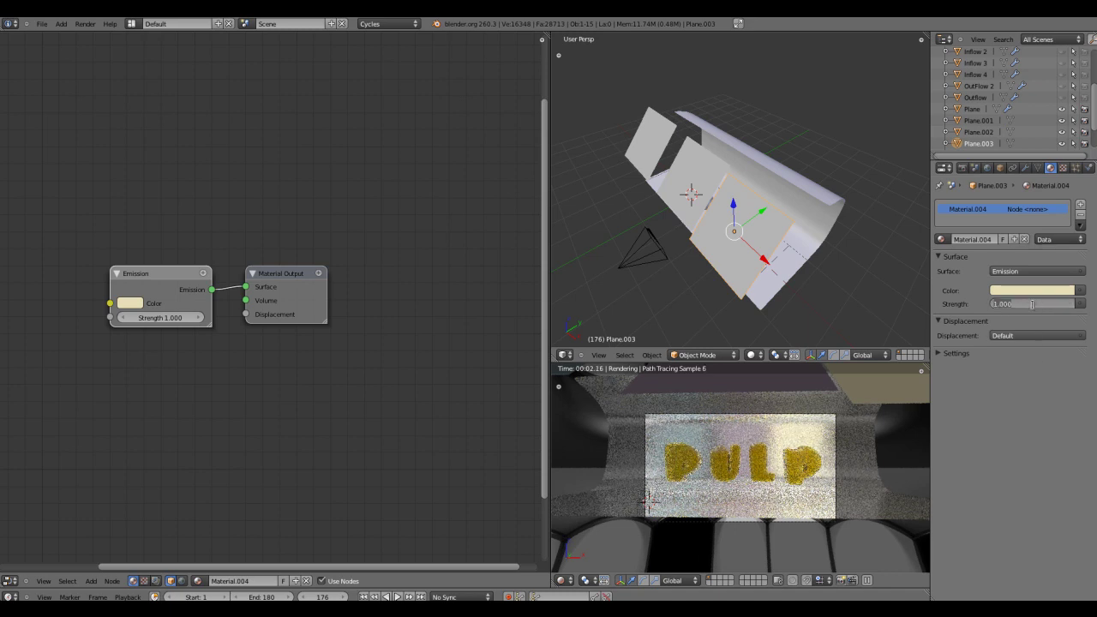
pyautogui.write('0.3')
pyautogui.press('Return')
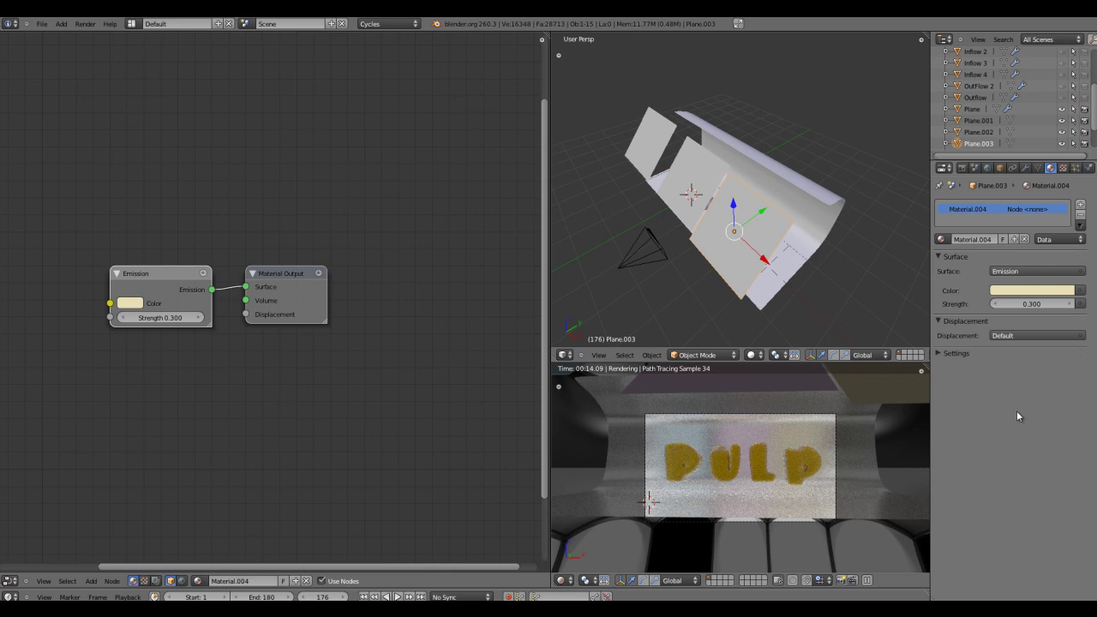
# Set the world background Strength to 1.000, then display the scene's render settings.
pyautogui.click(988, 168)
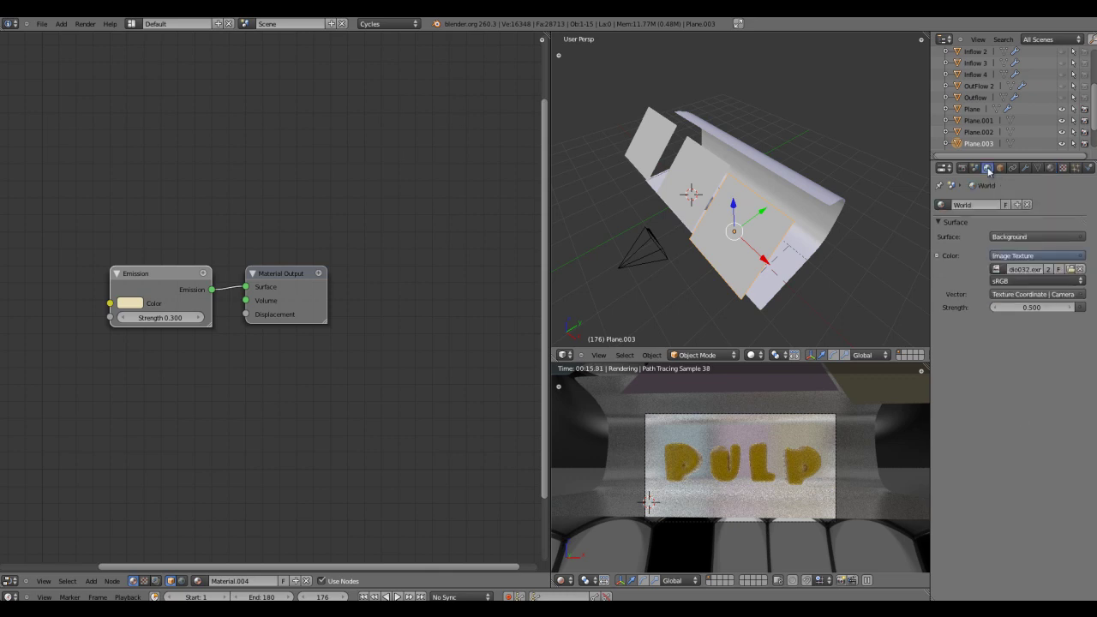
pyautogui.click(1032, 306)
pyautogui.write('1')
pyautogui.press('Return')
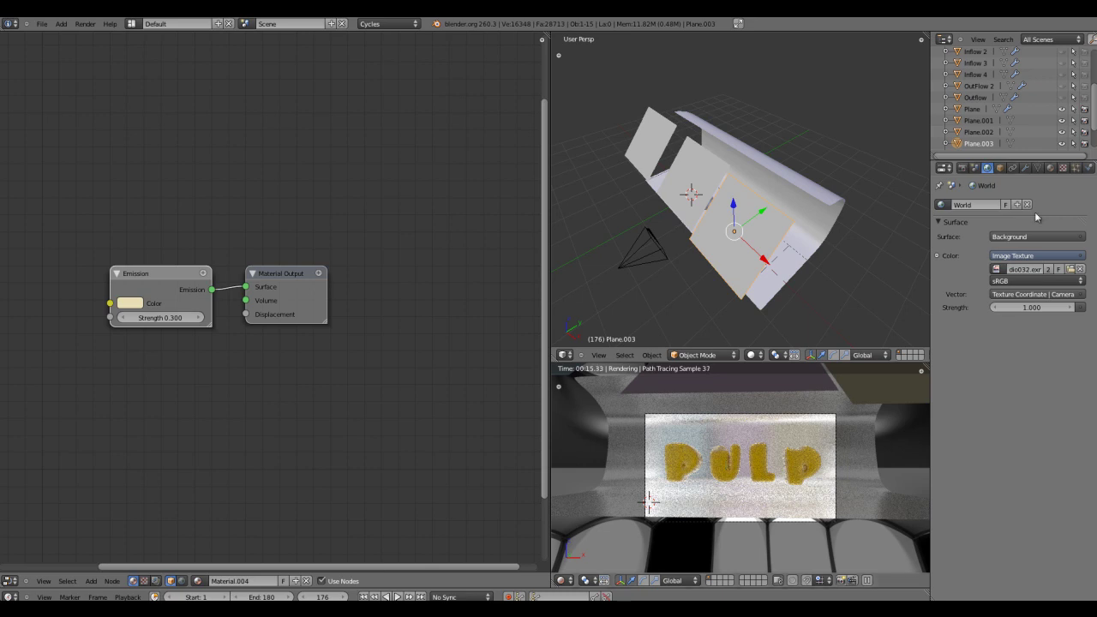
pyautogui.click(963, 168)
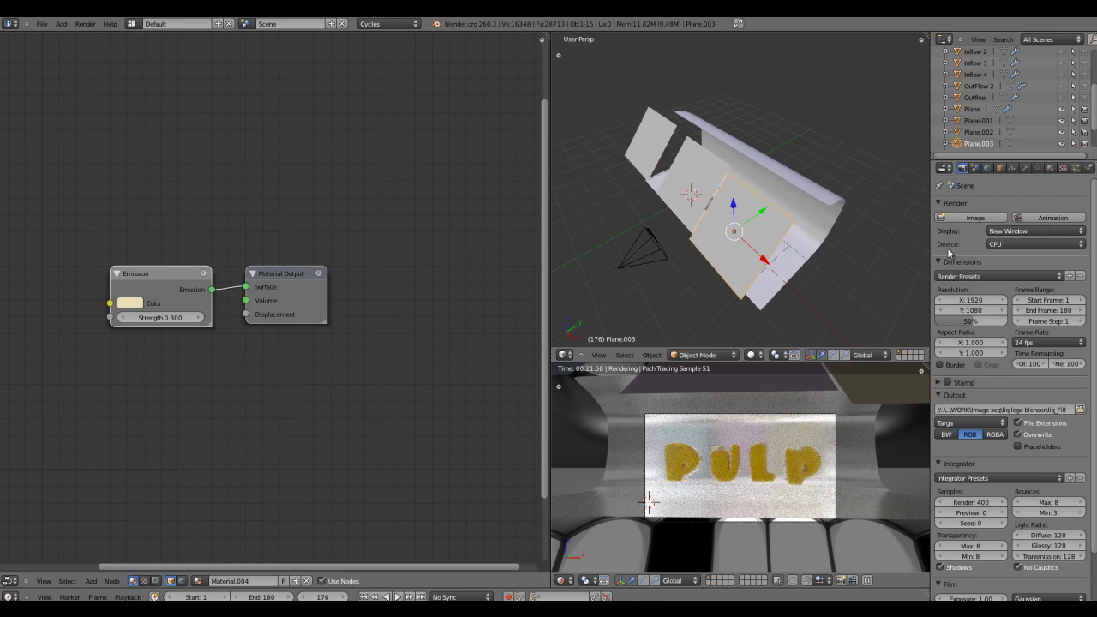
# Keep CPU as the Cycles render device and scroll down toward the Integrator settings.
pyautogui.click(1022, 244)
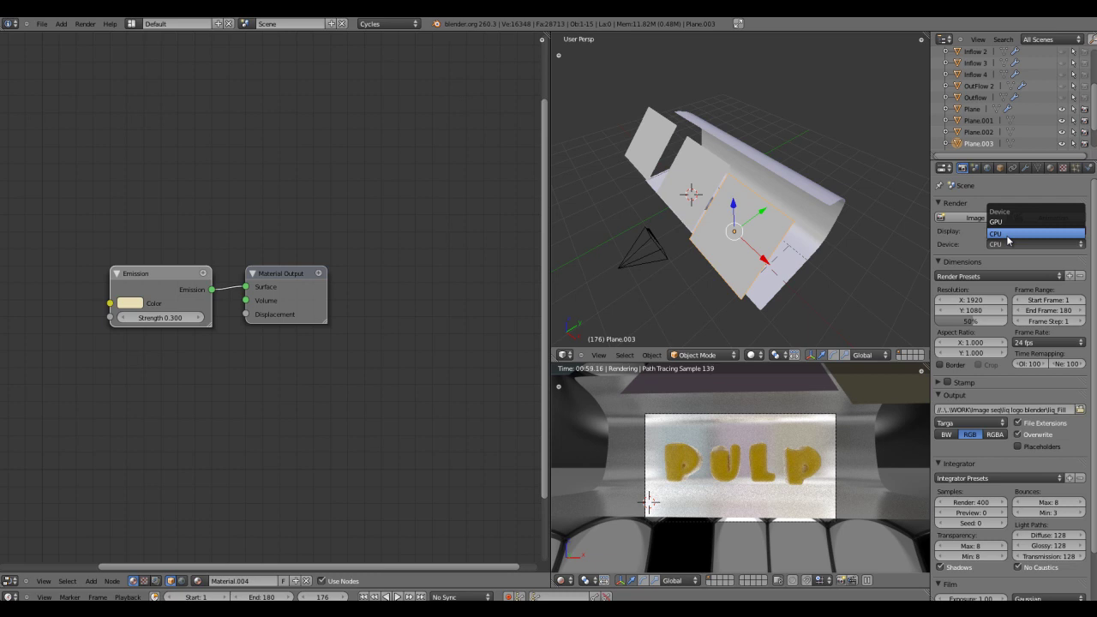
pyautogui.click(1009, 241)
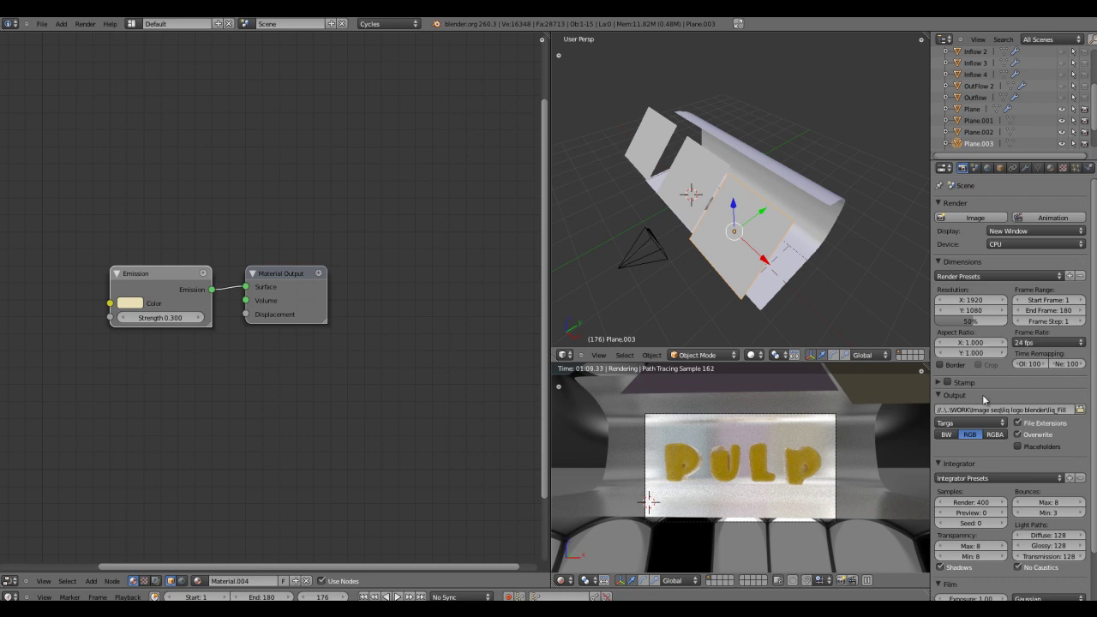
pyautogui.scroll(-2, 1095, 440)
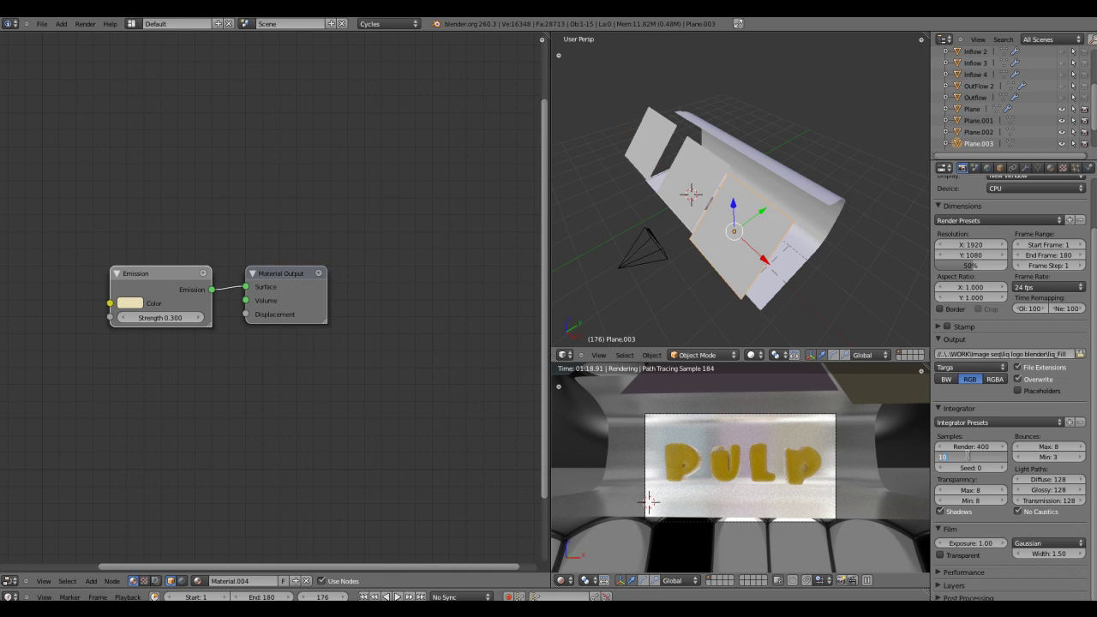
# Confirm 10 preview samples, then nudge Plane.003 slightly along Y while the viewport render is paused.
pyautogui.press('Return')
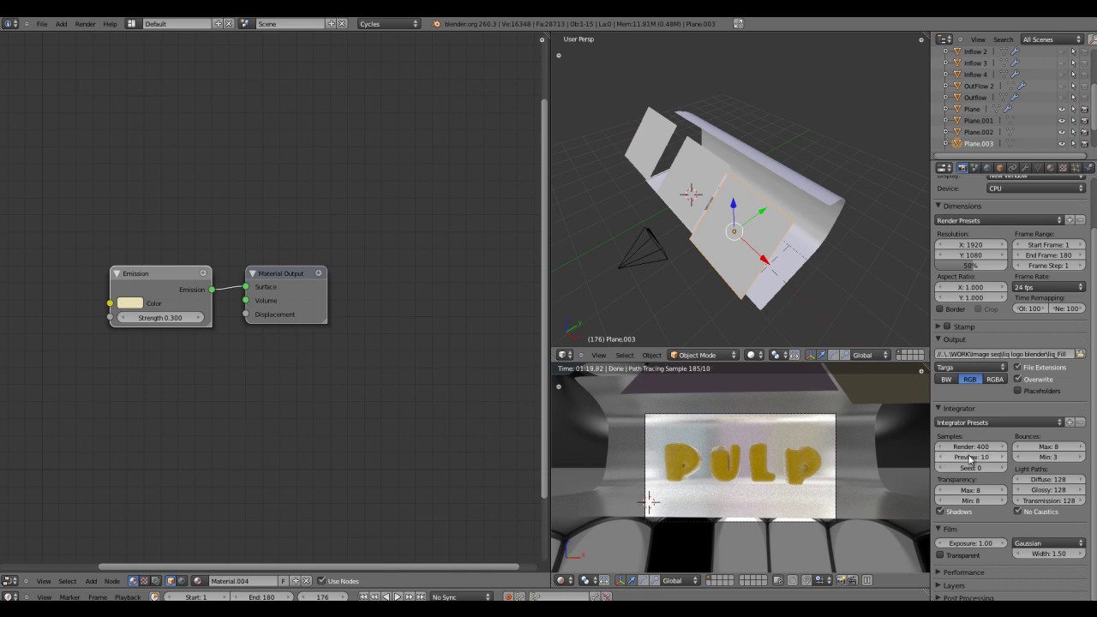
pyautogui.click(869, 581)
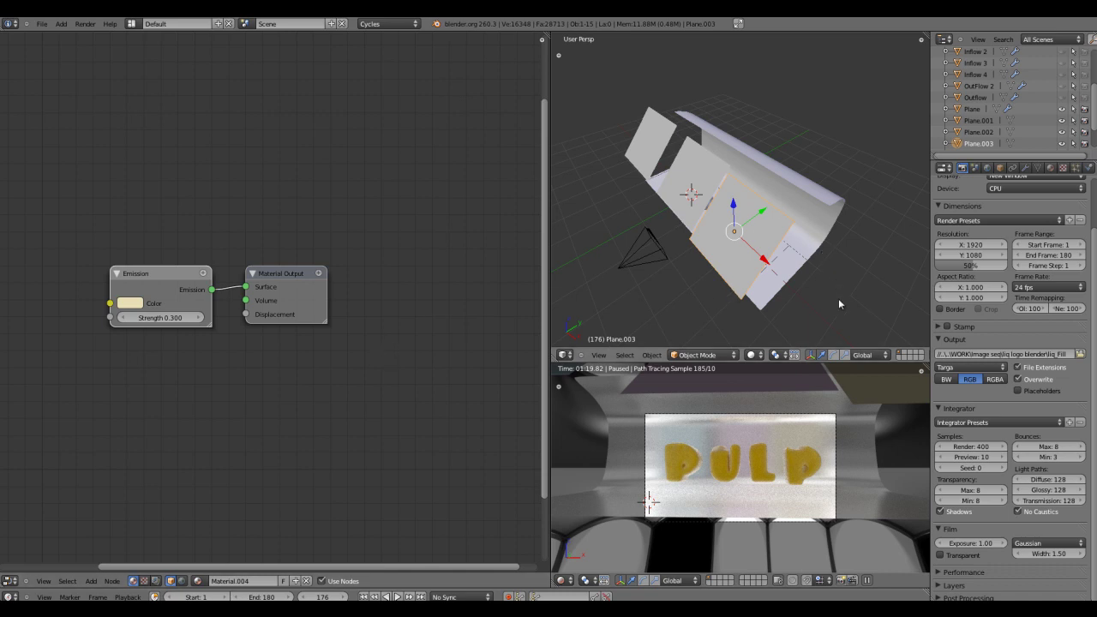
pyautogui.scroll(1, 839, 299)
pyautogui.moveTo(758, 224); pyautogui.dragTo(762, 221)
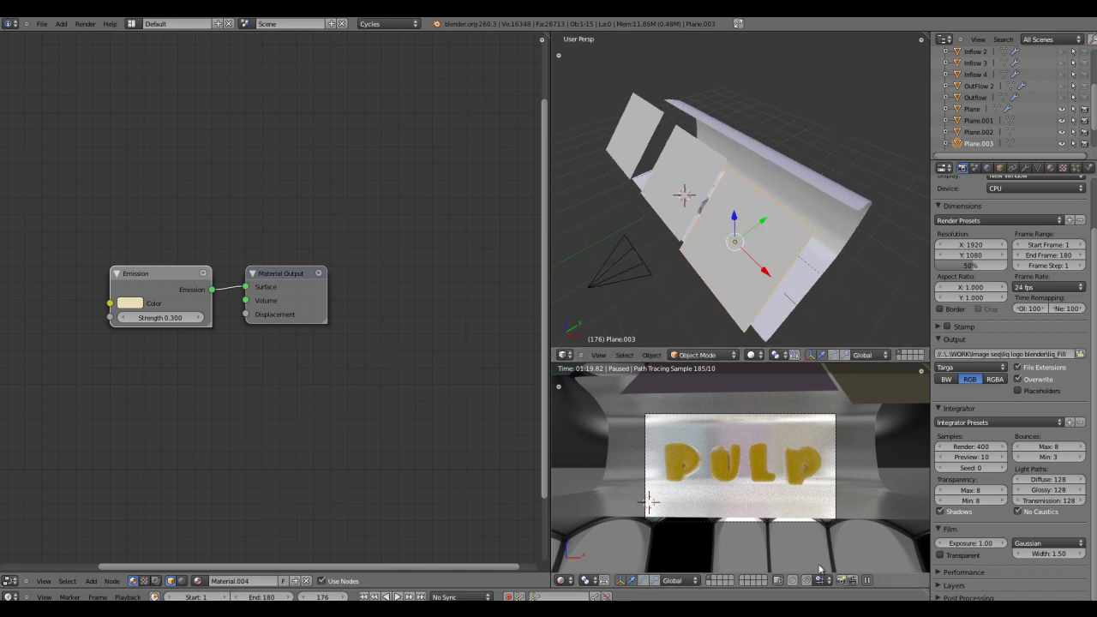
pyautogui.click(867, 581)
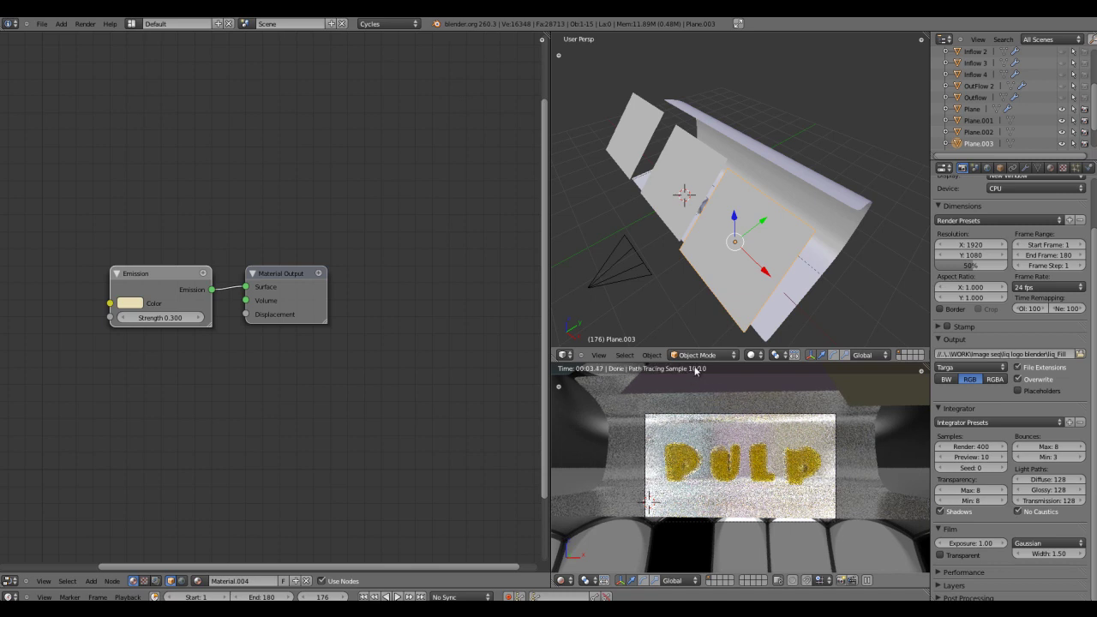
# Set the Integrator viewport preview samples to 0 for continuous refinement.
pyautogui.click(972, 457)
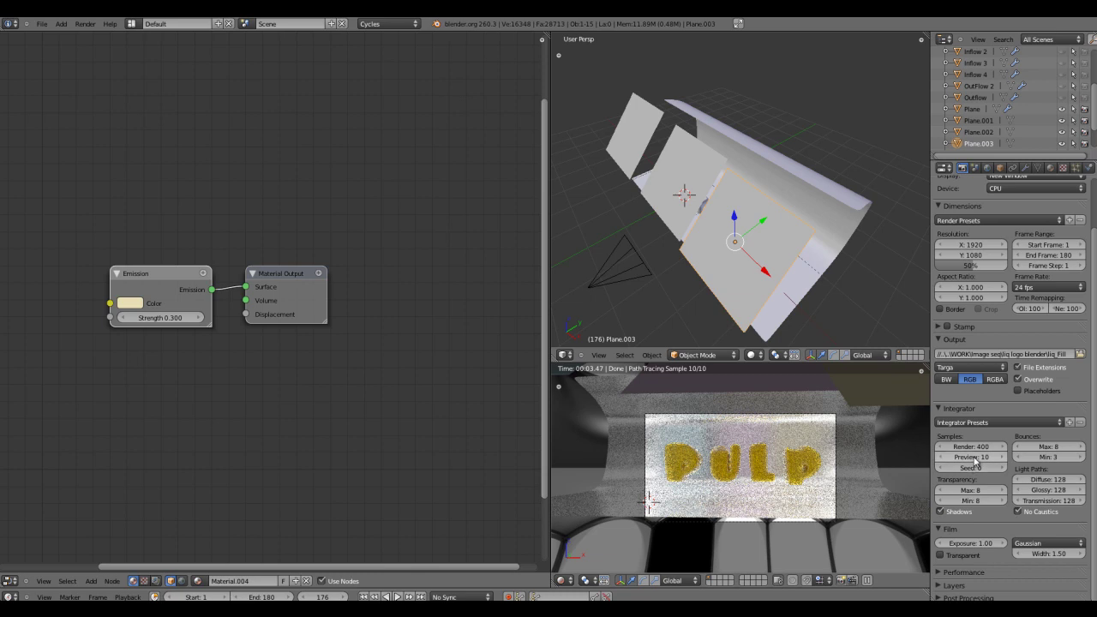
pyautogui.write('0')
pyautogui.press('Return')
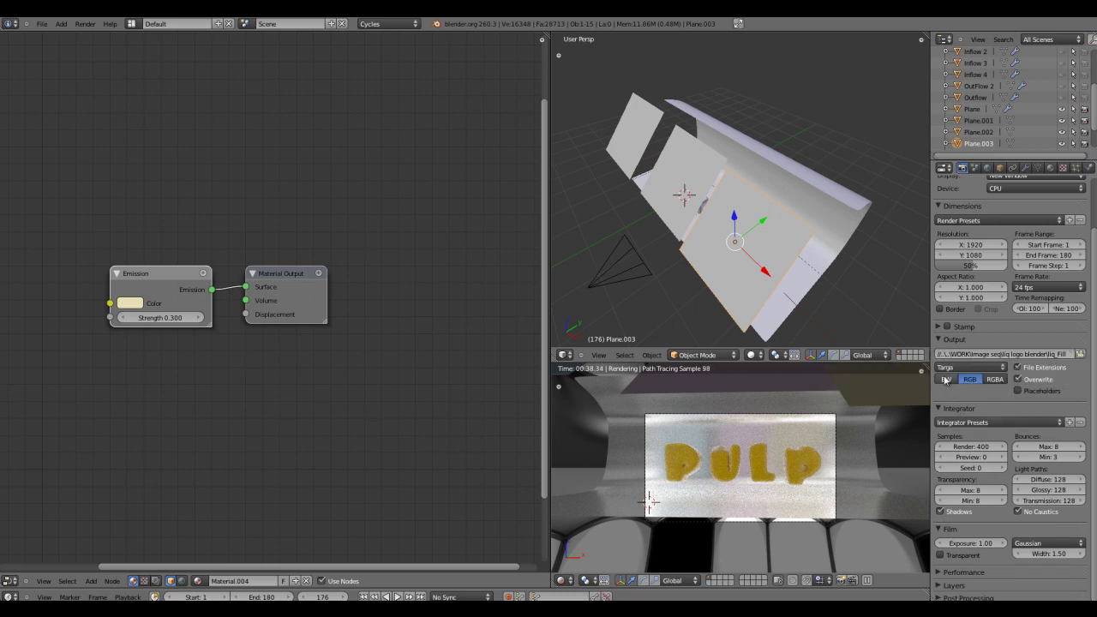
# Keep Targa as the output format and try a film exposure of 3.00.
pyautogui.click(992, 371)
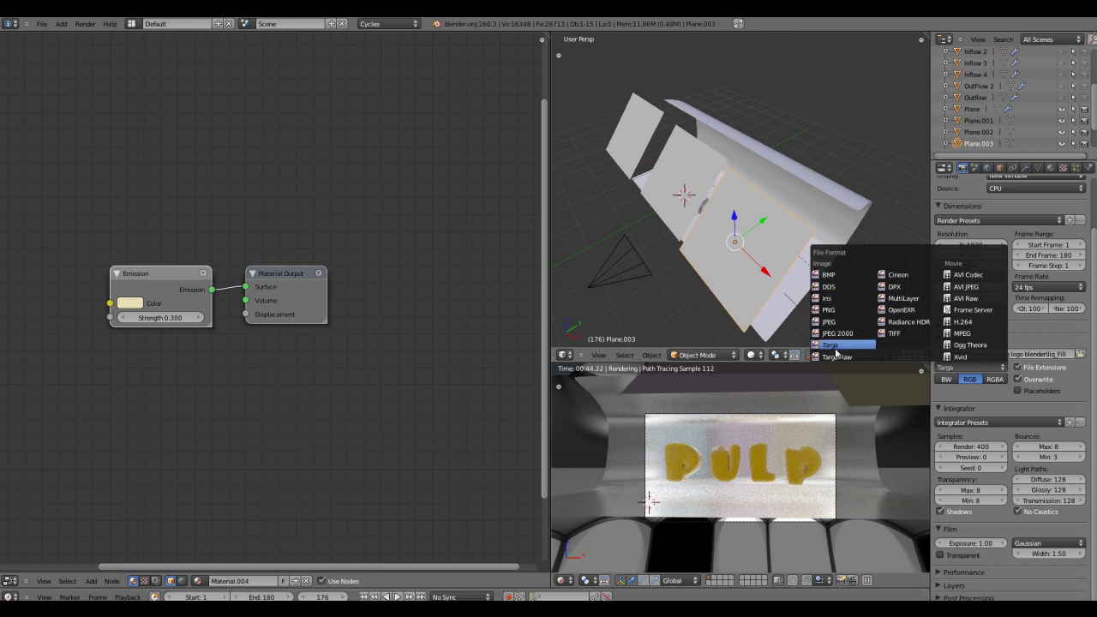
pyautogui.click(843, 345)
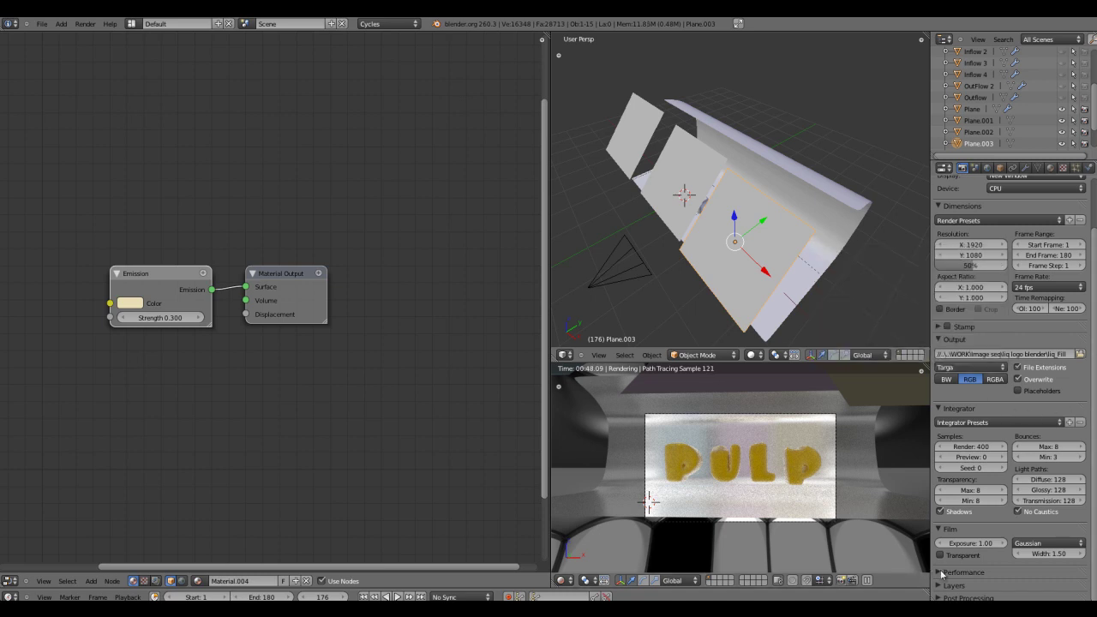
pyautogui.click(977, 545)
pyautogui.write('3')
pyautogui.press('Return')
# Return the film exposure to 1.00 and pause the live viewport render.
pyautogui.click(976, 547)
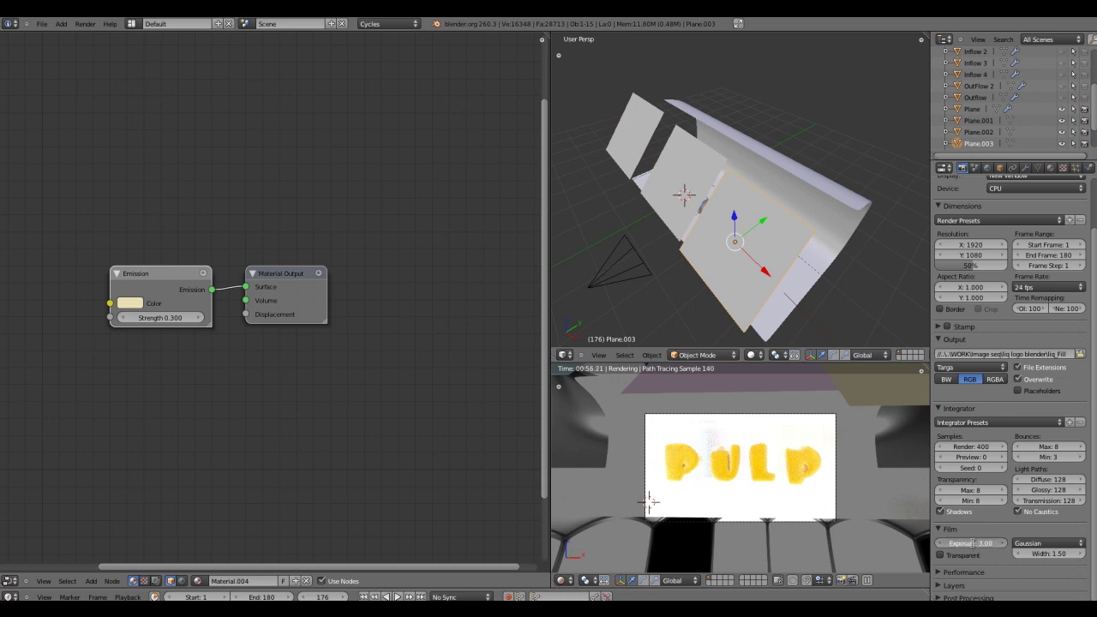
pyautogui.press('BackSpace')
pyautogui.write('1')
pyautogui.press('Return')
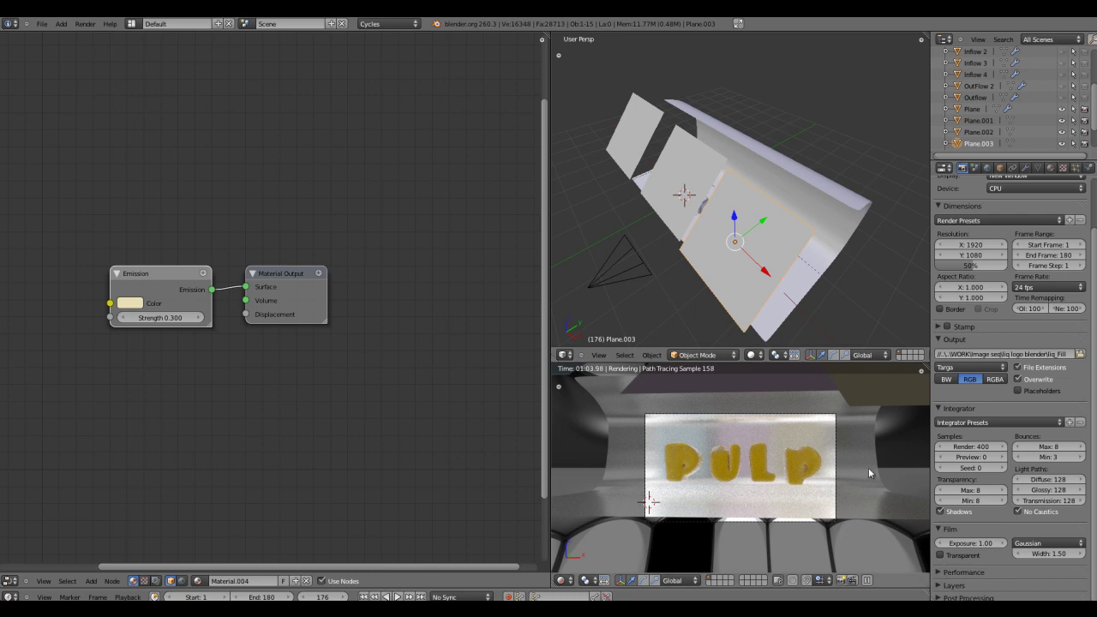
pyautogui.click(867, 581)
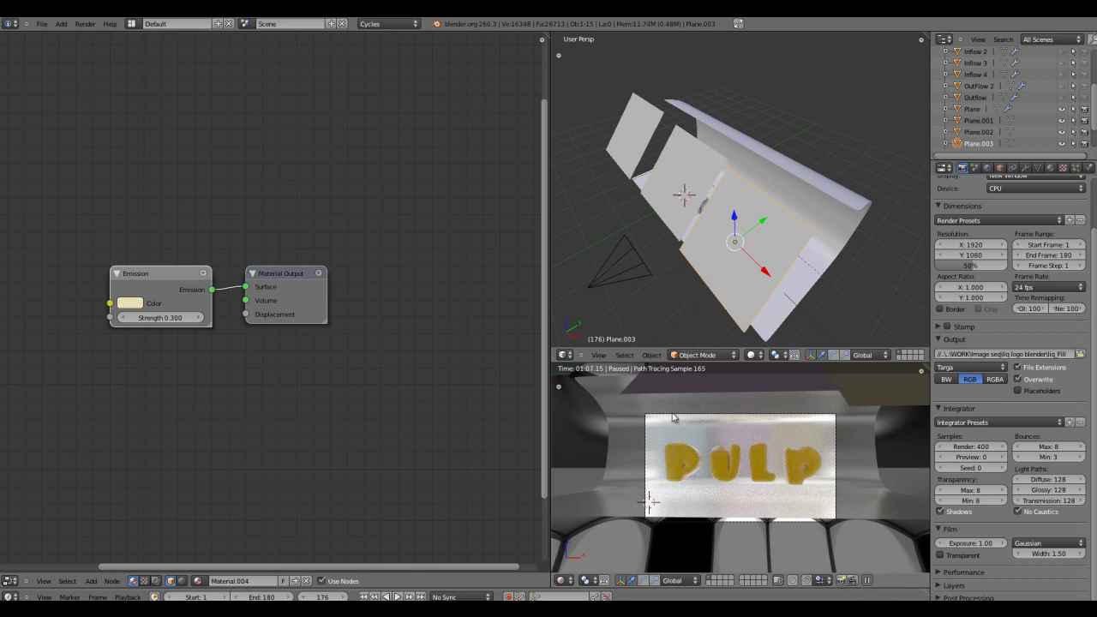
# Render the PULP frame with F12 in a separate window, re-rendering once and repositioning the window.
pyautogui.press('F12')
pyautogui.moveTo(716, 238); pyautogui.dragTo(618, 157)
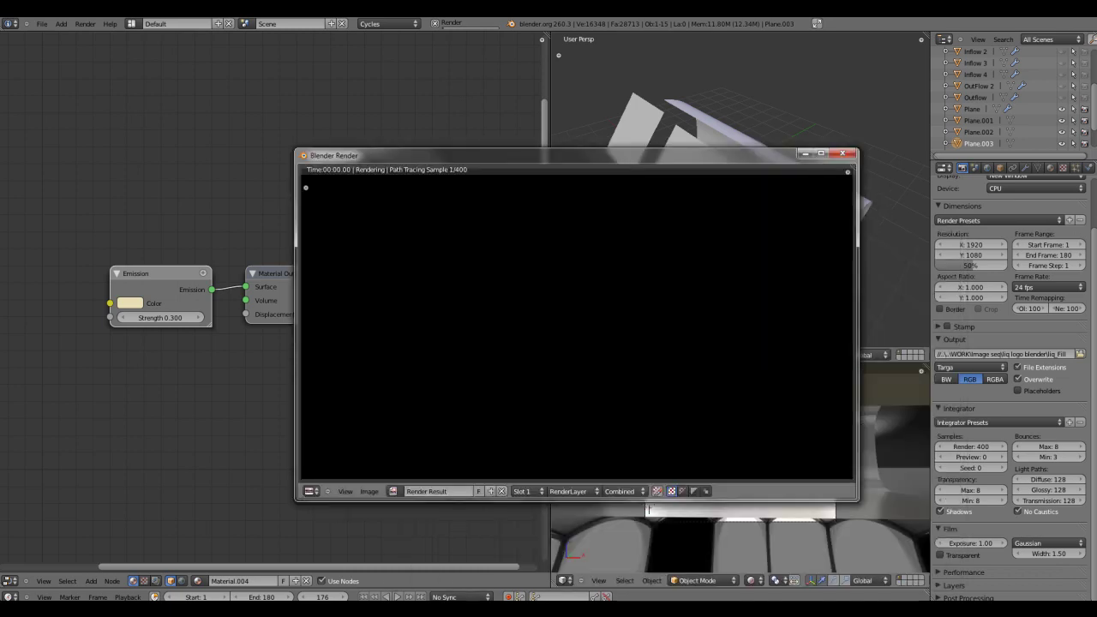
pyautogui.press('Escape')
pyautogui.scroll(2, 1094, 297)
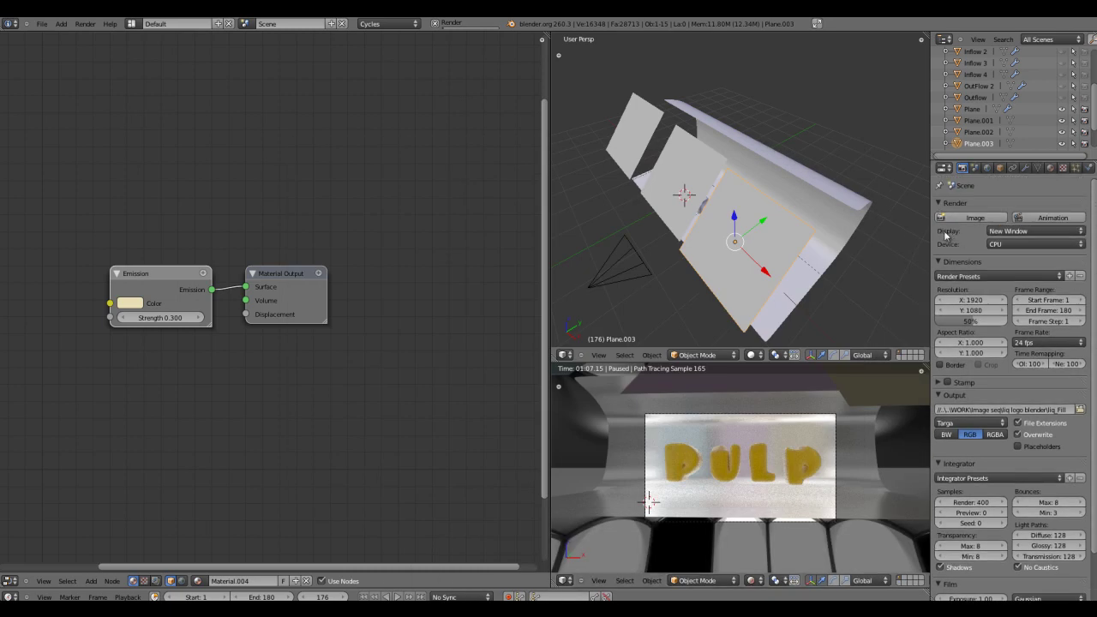
pyautogui.press('F12')
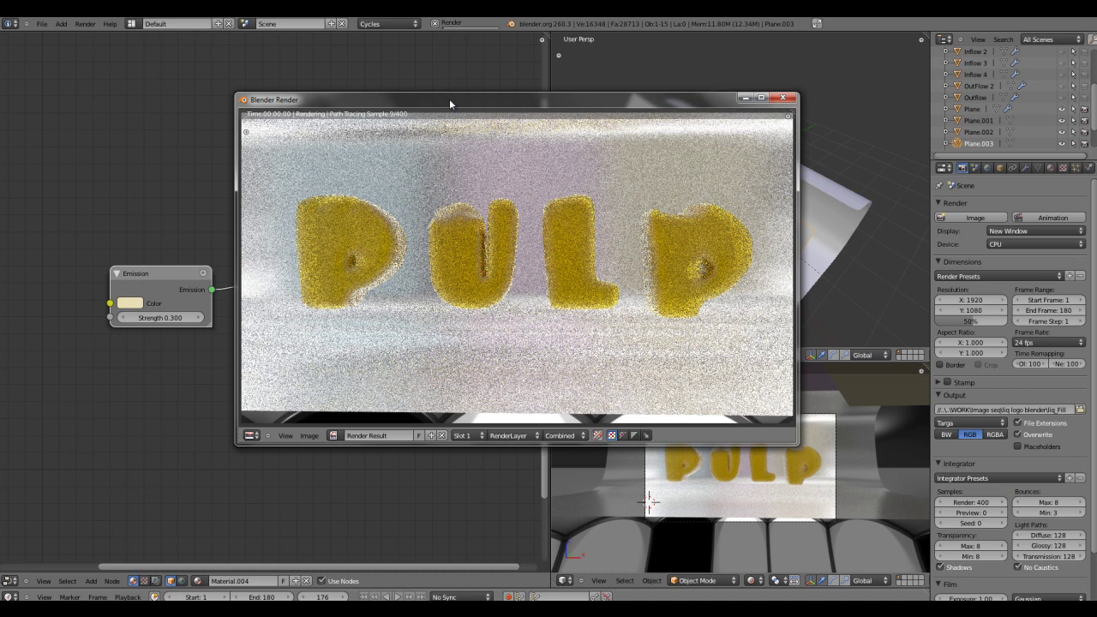
pyautogui.moveTo(449, 99); pyautogui.dragTo(437, 152)
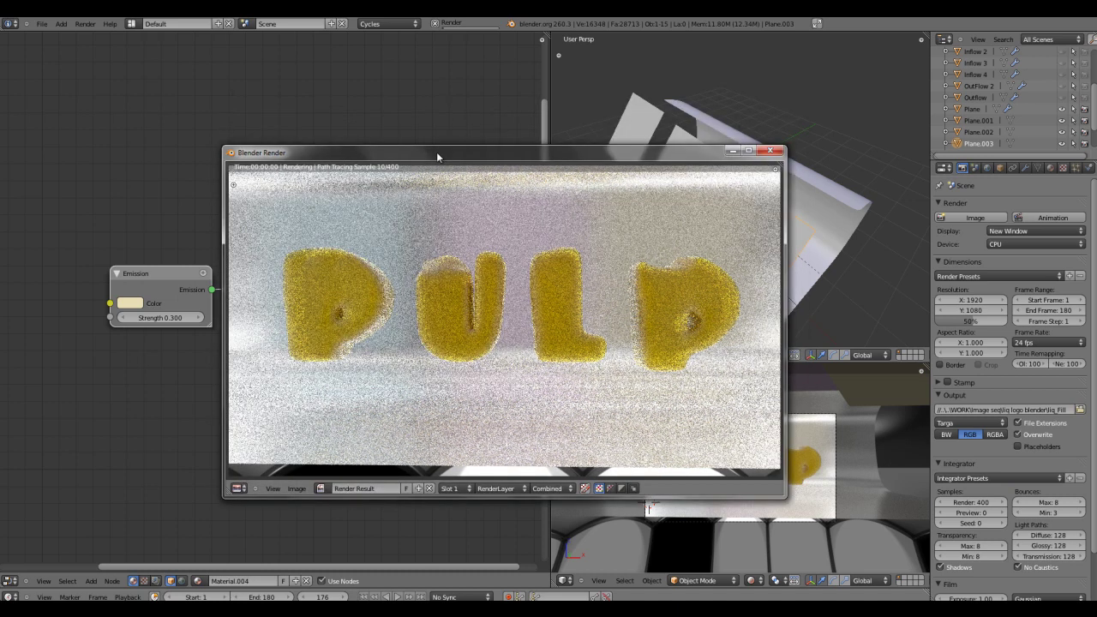